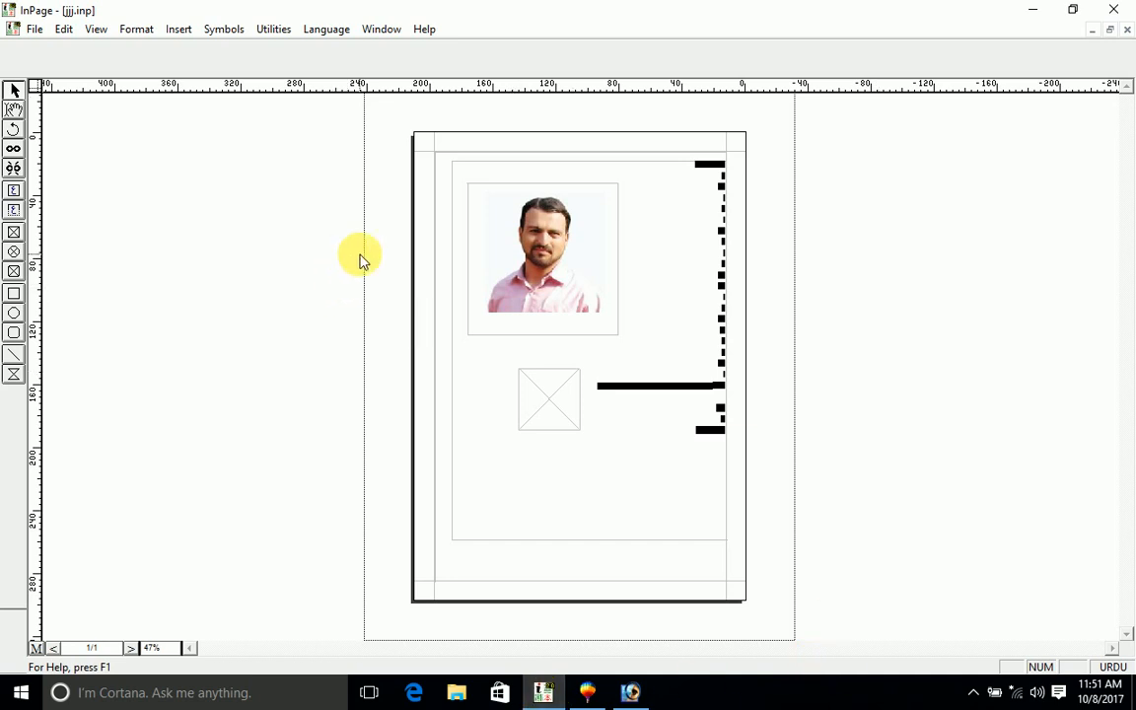
{"action": "left_click", "coordinate": [36, 30]}
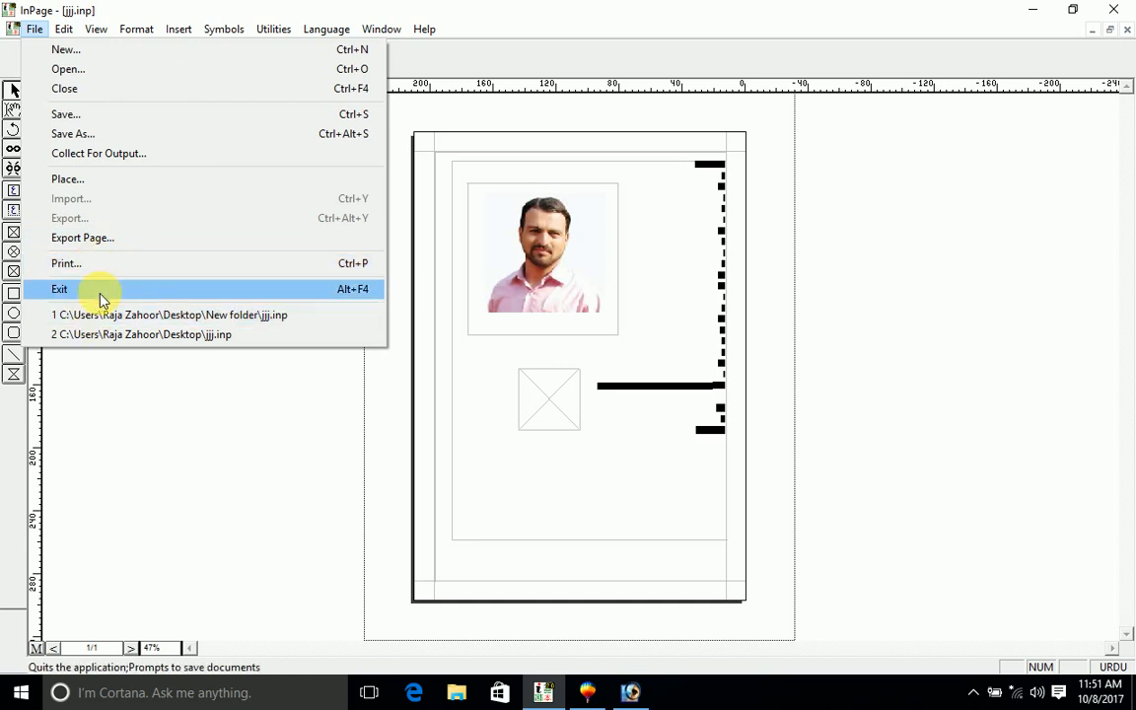
{"action": "mouse_move", "coordinate": [69, 32]}
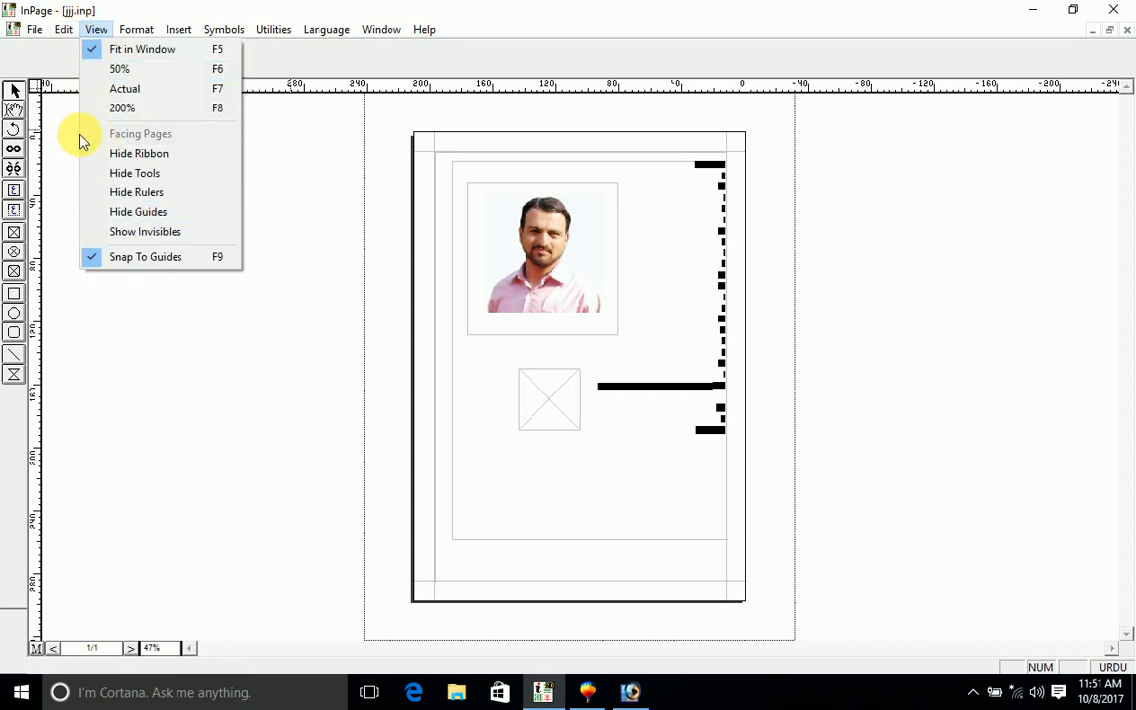
{"action": "left_click", "coordinate": [534, 299]}
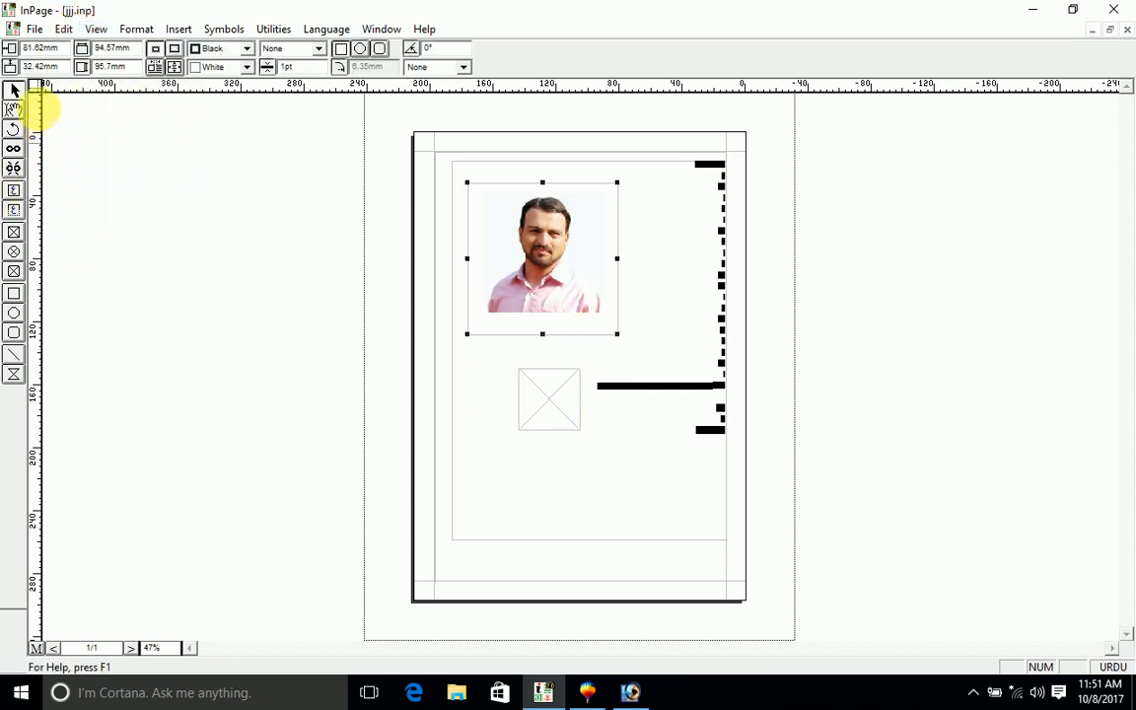
{"action": "left_click", "coordinate": [767, 271]}
{"action": "left_click", "coordinate": [684, 258]}
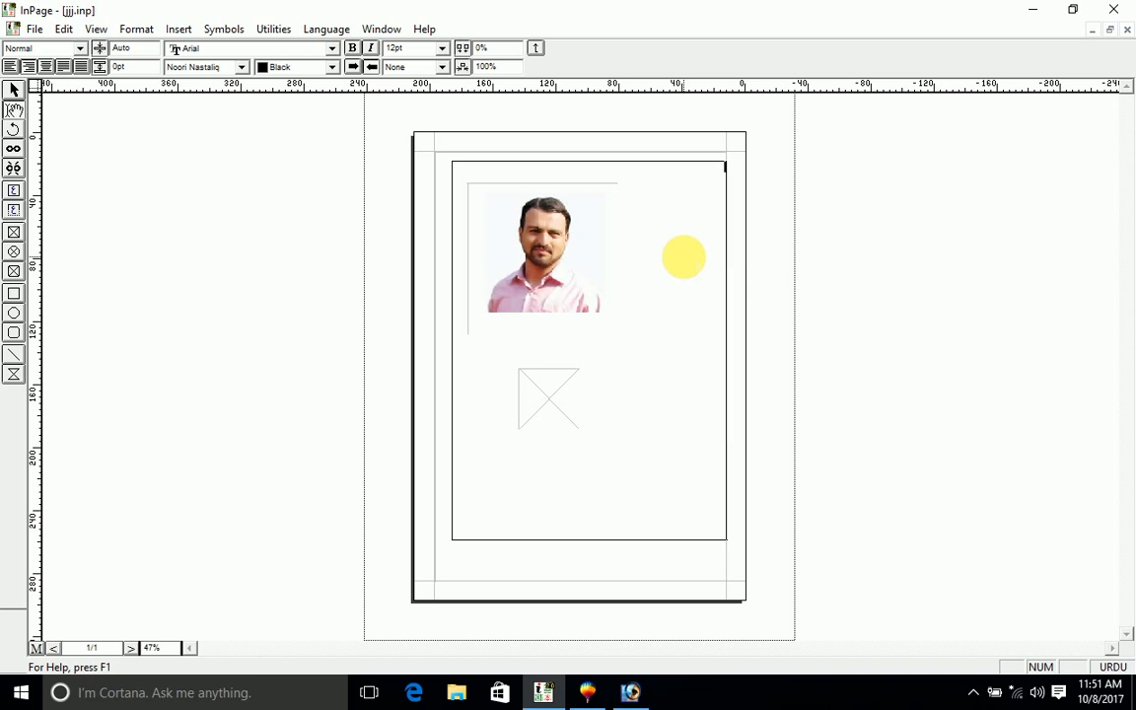
Step: Delete the portrait photo and the empty picture frame below it from the page
{"action": "left_click", "coordinate": [14, 89]}
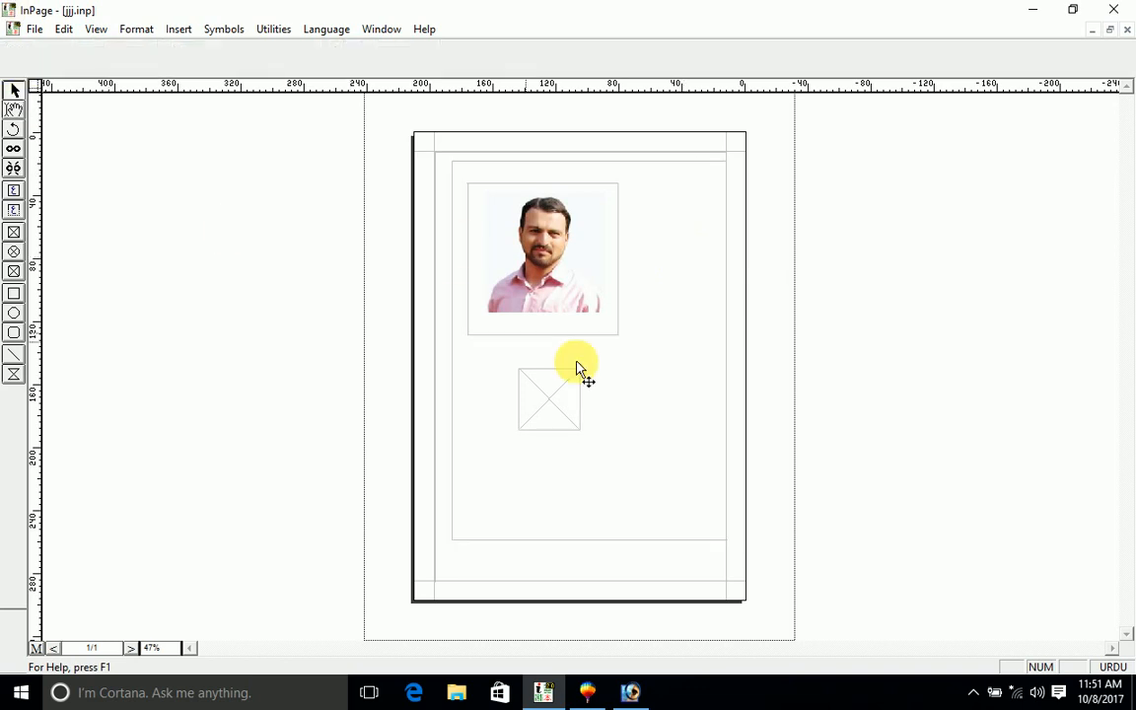
{"action": "left_click", "coordinate": [558, 313]}
{"action": "key", "text": "Delete"}
{"action": "left_click", "coordinate": [553, 397]}
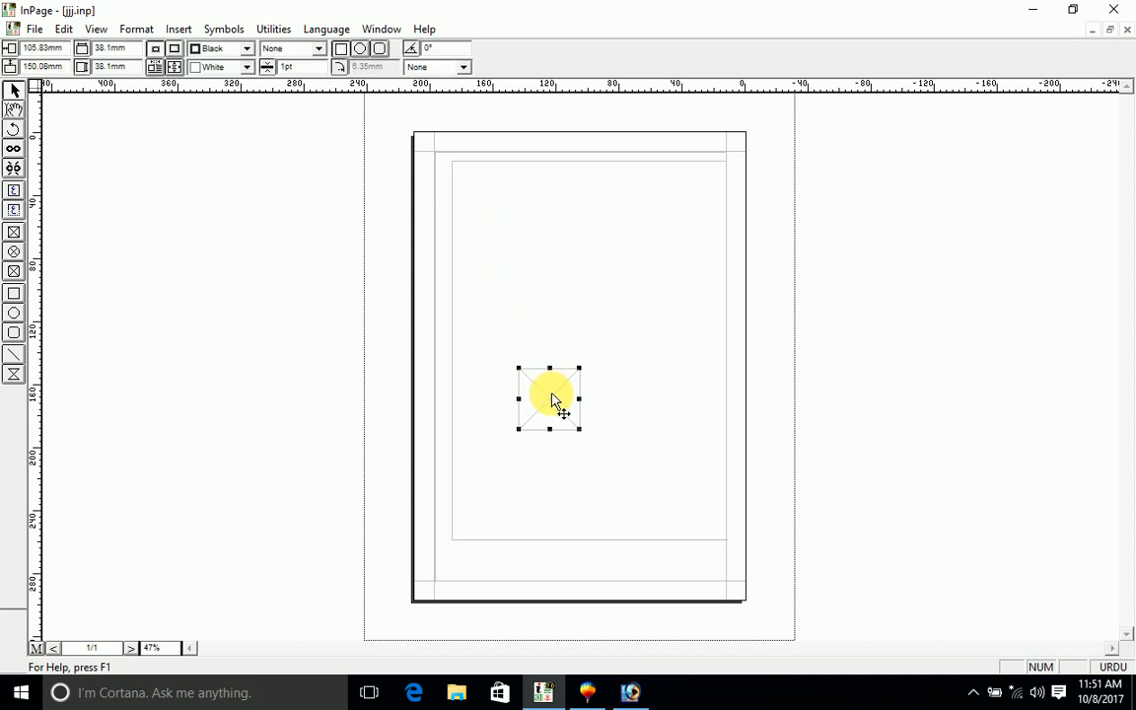
{"action": "key", "text": "Delete"}
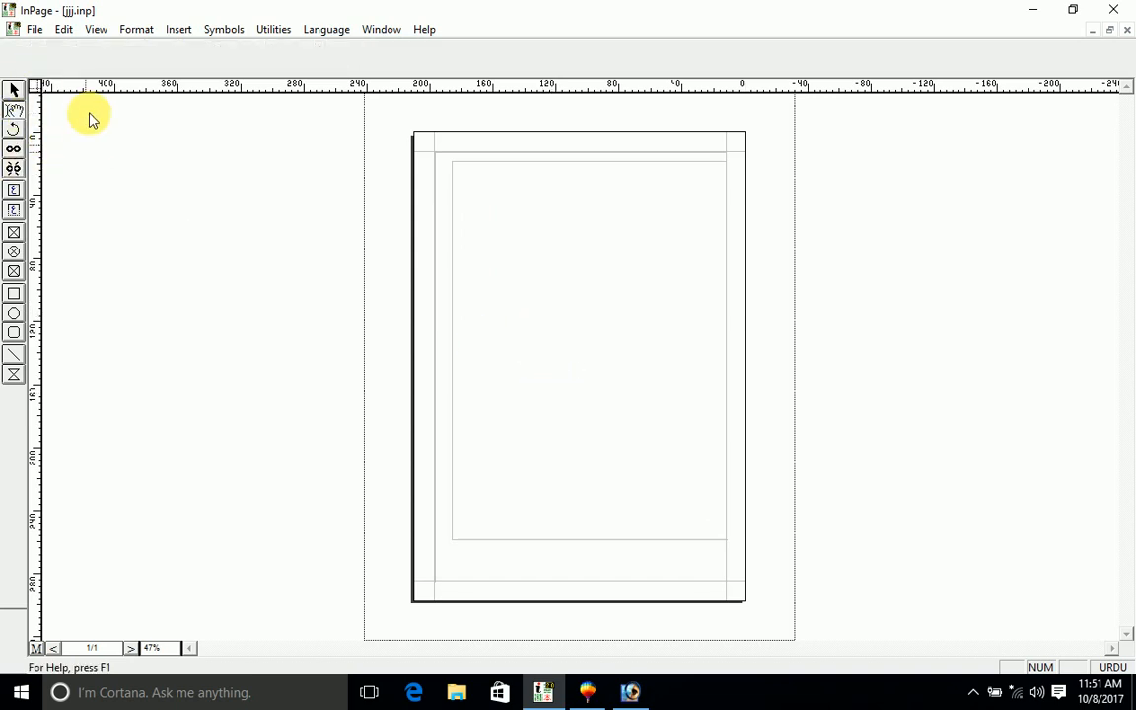
Step: Delete the text box drawn over the page's main text frame
{"action": "left_click", "coordinate": [65, 29]}
{"action": "left_click", "coordinate": [616, 315]}
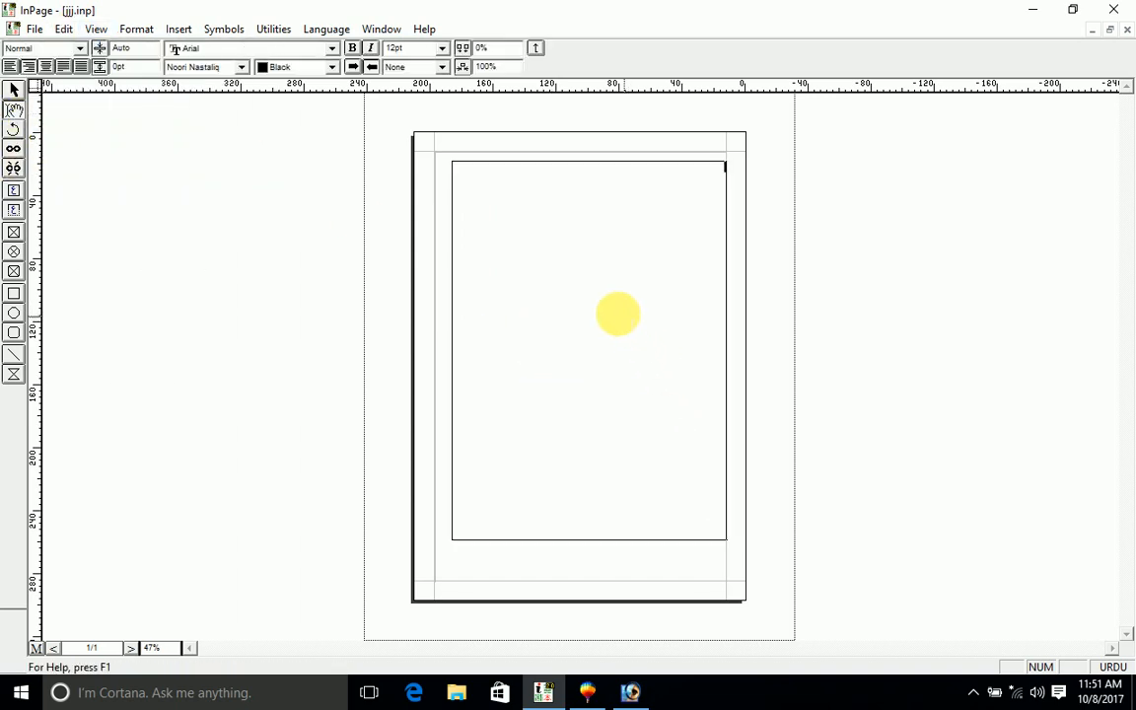
{"action": "left_click", "coordinate": [14, 90]}
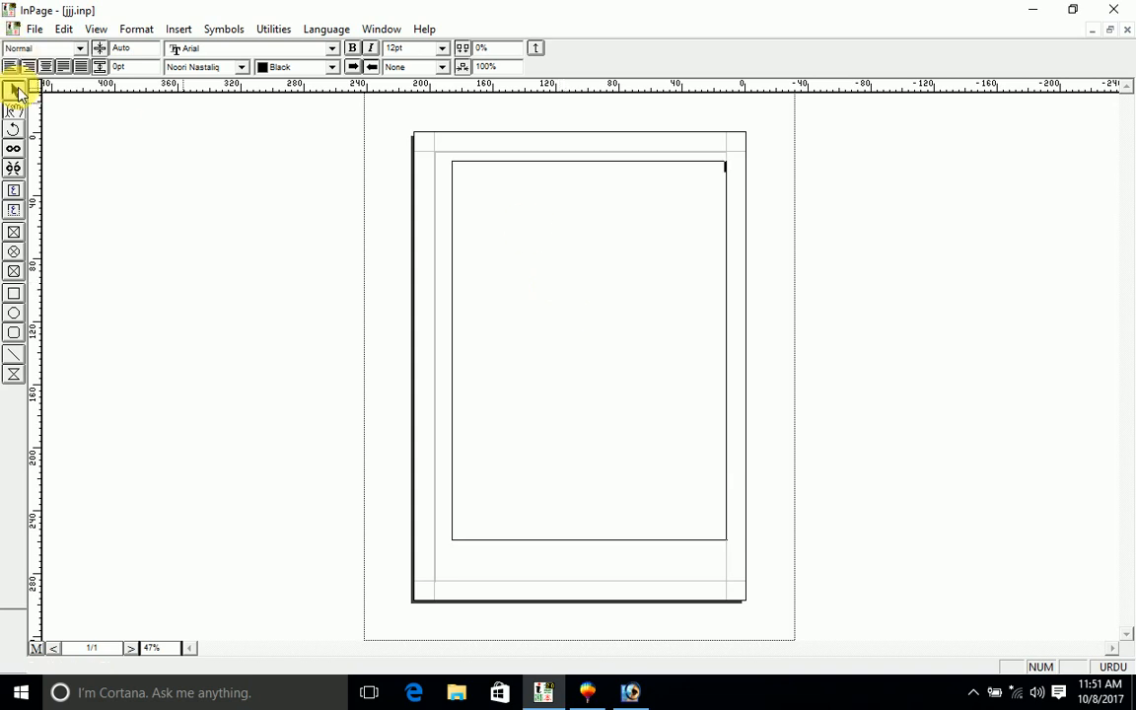
{"action": "left_click", "coordinate": [576, 302]}
{"action": "key", "text": "Delete"}
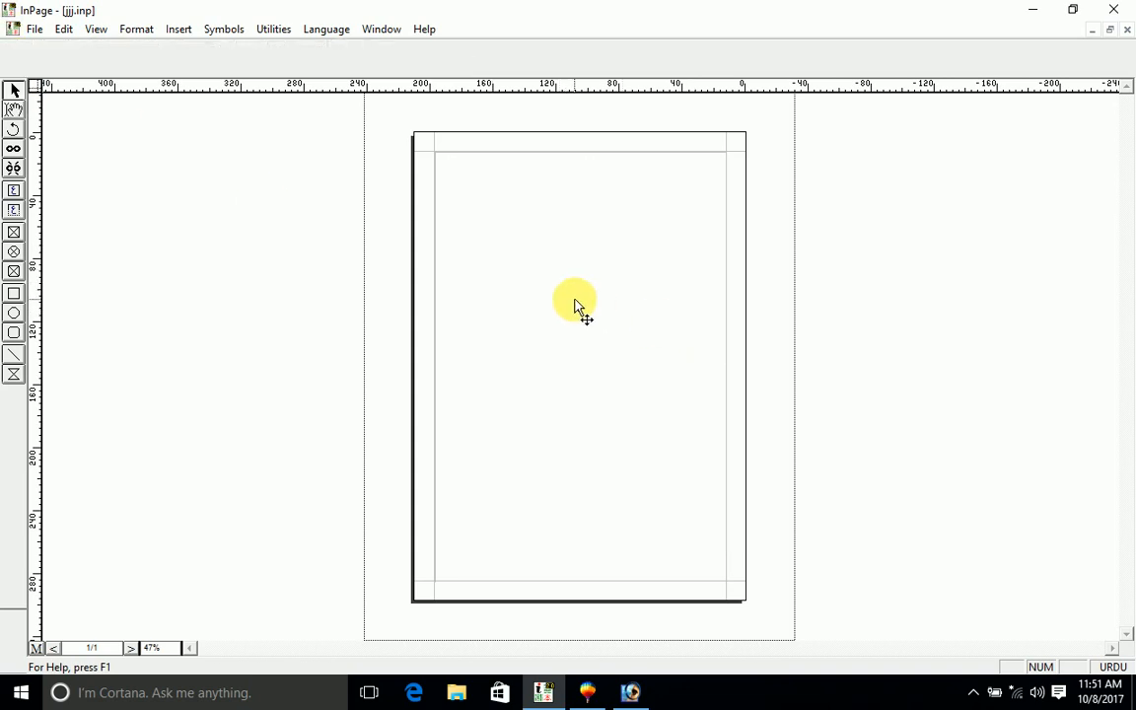
Step: Enter the Urdu sentence "پاکستان ایک آزاد ملک ہے" in the page's main text frame at 100% zoom
{"action": "key", "text": "ctrl+2"}
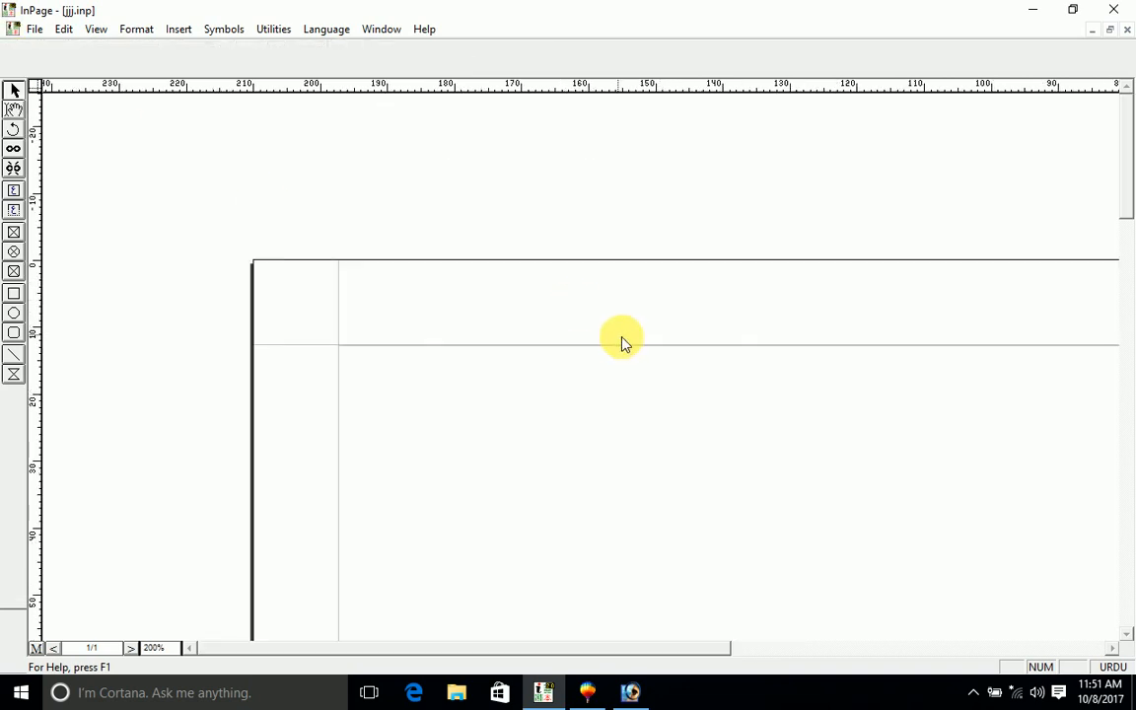
{"action": "left_click_drag", "start_coordinate": [693, 419], "coordinate": [244, 221]}
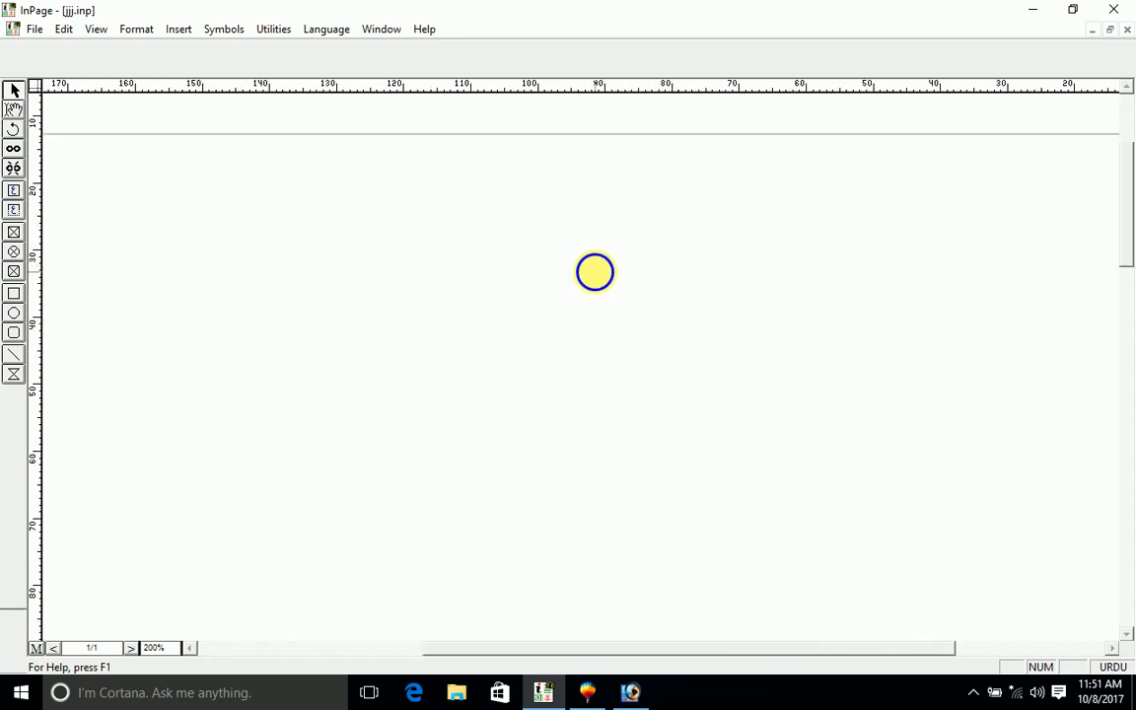
{"action": "key", "text": "ctrl+0"}
{"action": "key", "text": "ctrl+1"}
{"action": "left_click", "coordinate": [678, 199]}
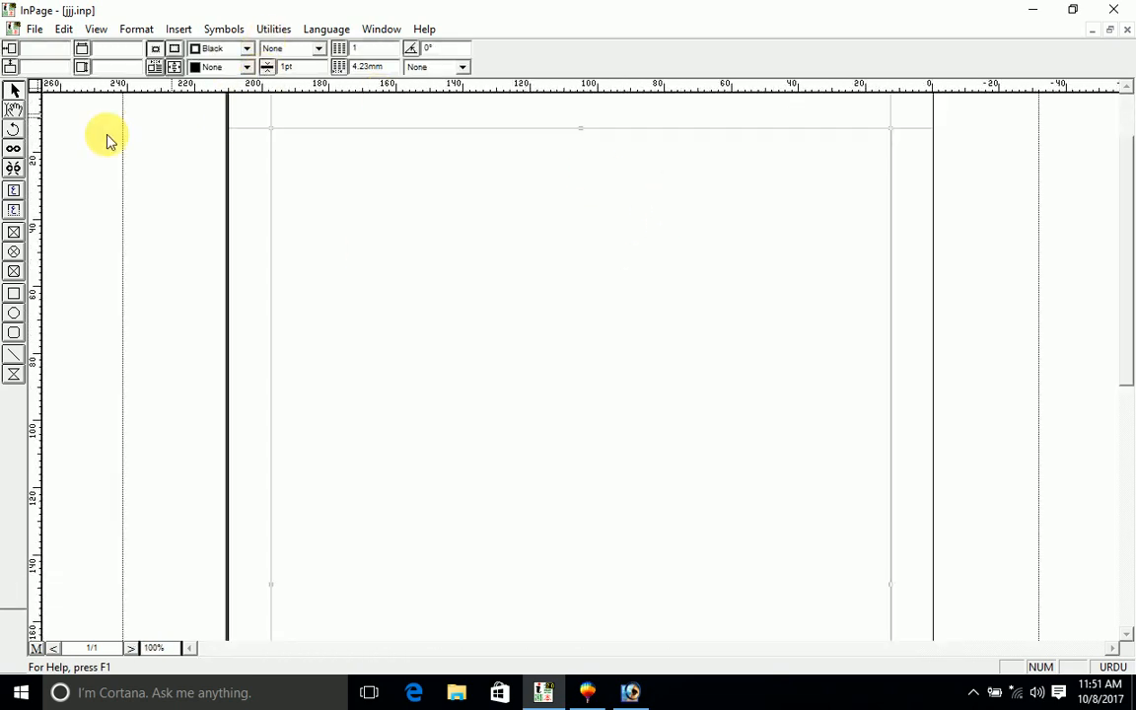
{"action": "left_click", "coordinate": [15, 108]}
{"action": "double_click", "coordinate": [743, 344]}
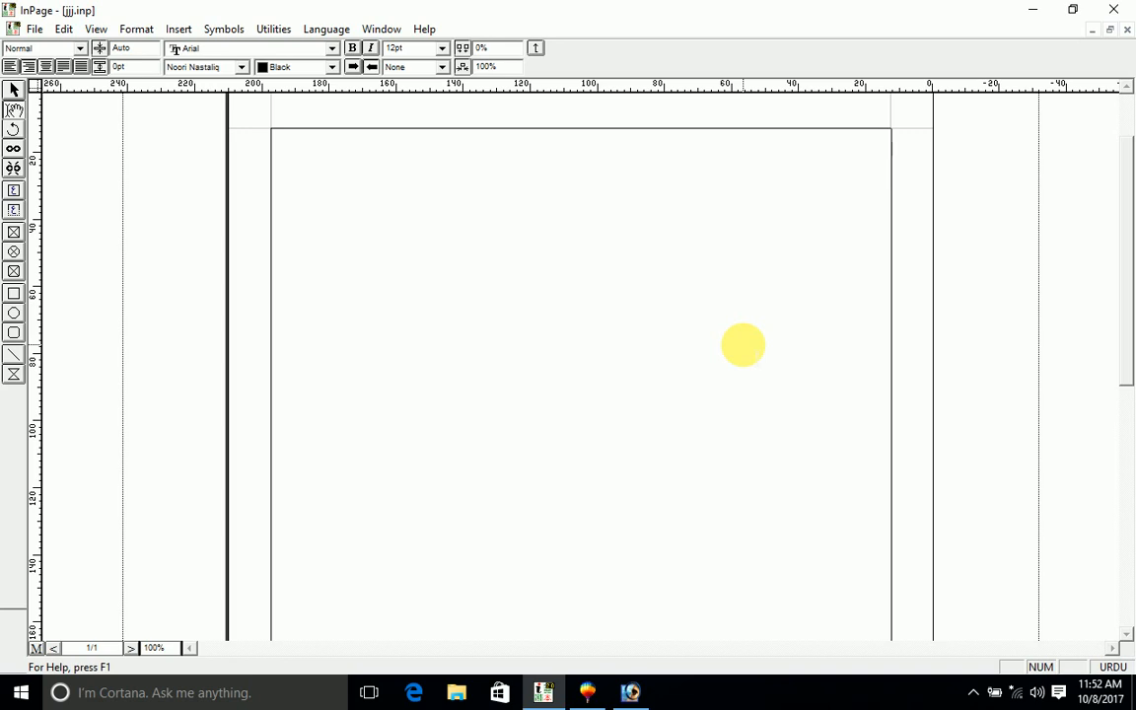
{"action": "type", "text": "b"}
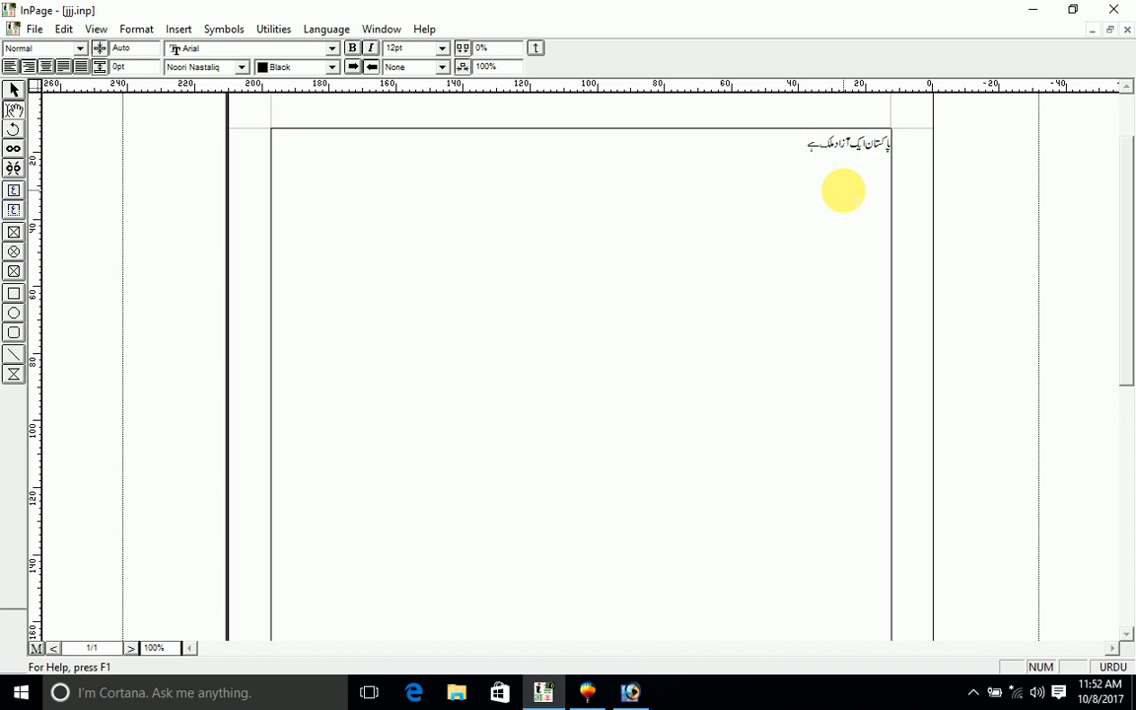
Step: Enlarge the whole Urdu sentence, trying 24 pt before setting its character size to 36 pt
{"action": "key", "text": "ctrl+a"}
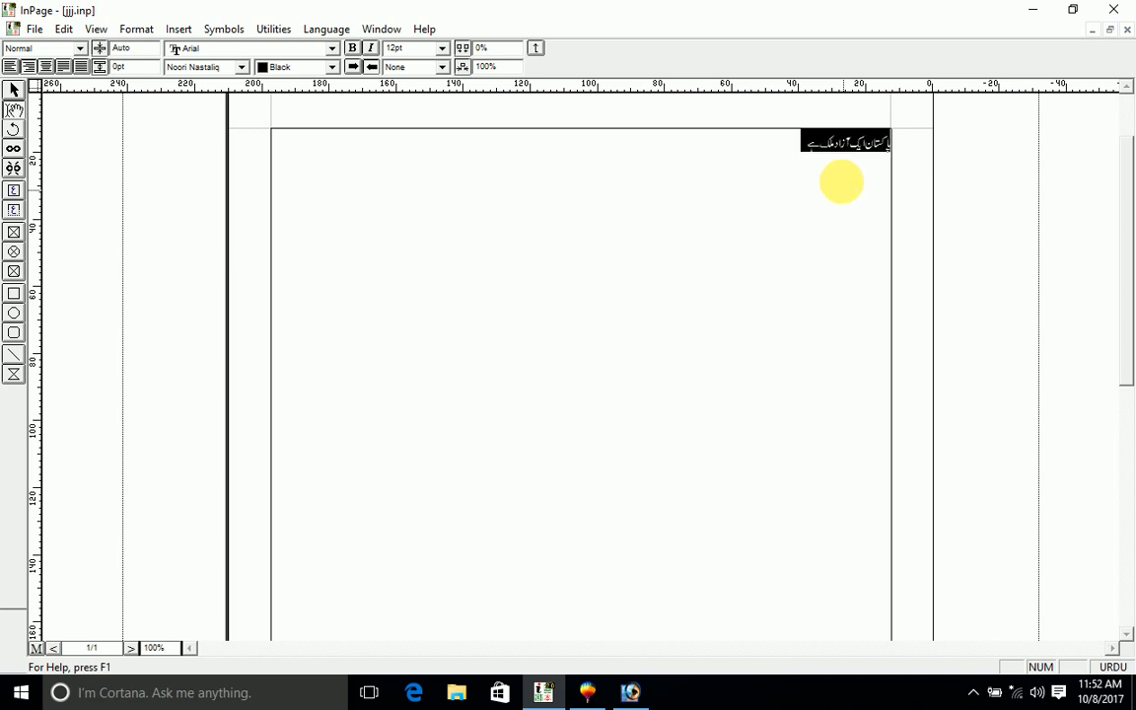
{"action": "left_click", "coordinate": [443, 48]}
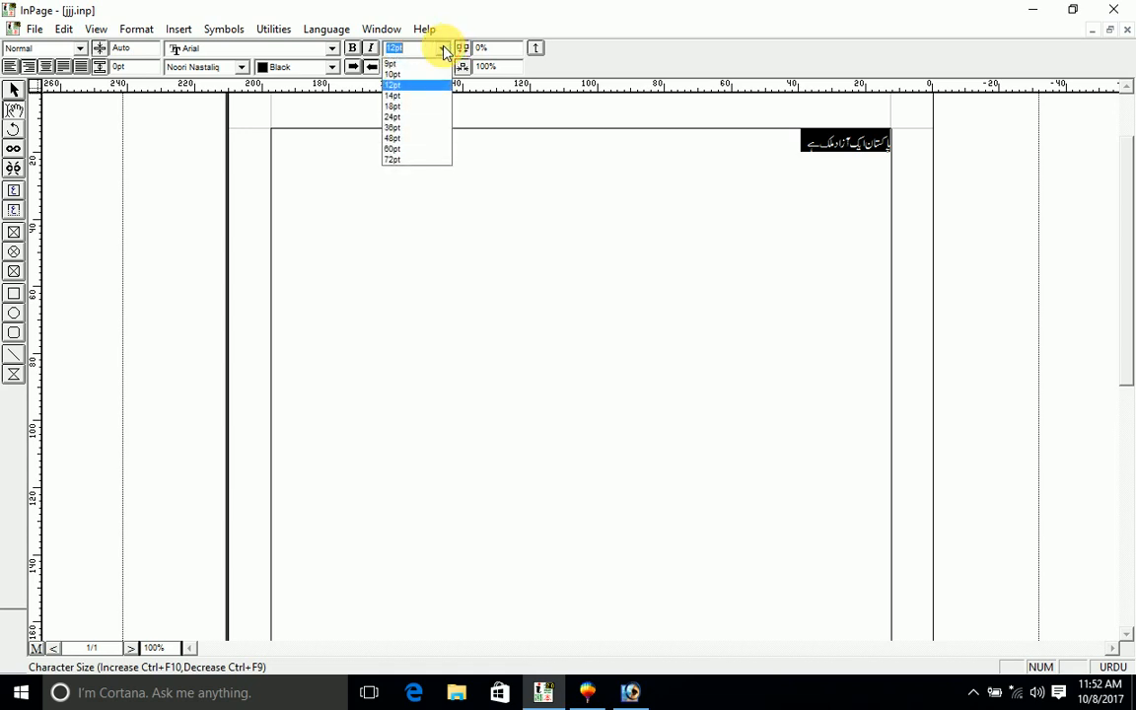
{"action": "left_click", "coordinate": [424, 118]}
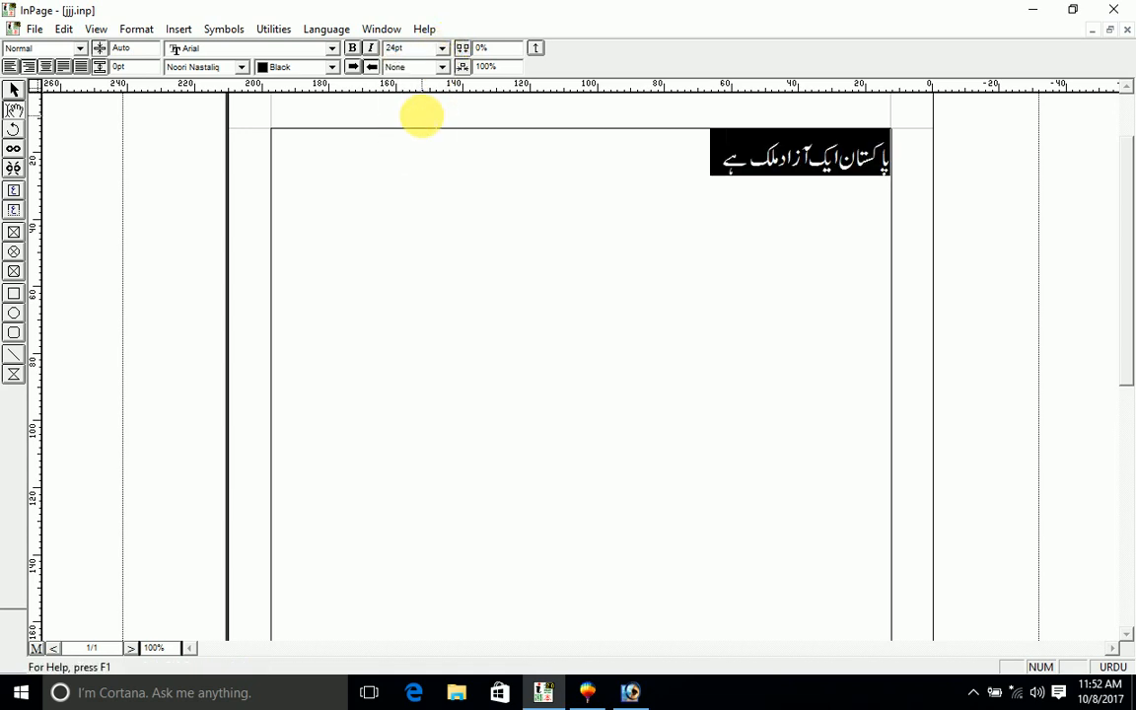
{"action": "left_click", "coordinate": [443, 48]}
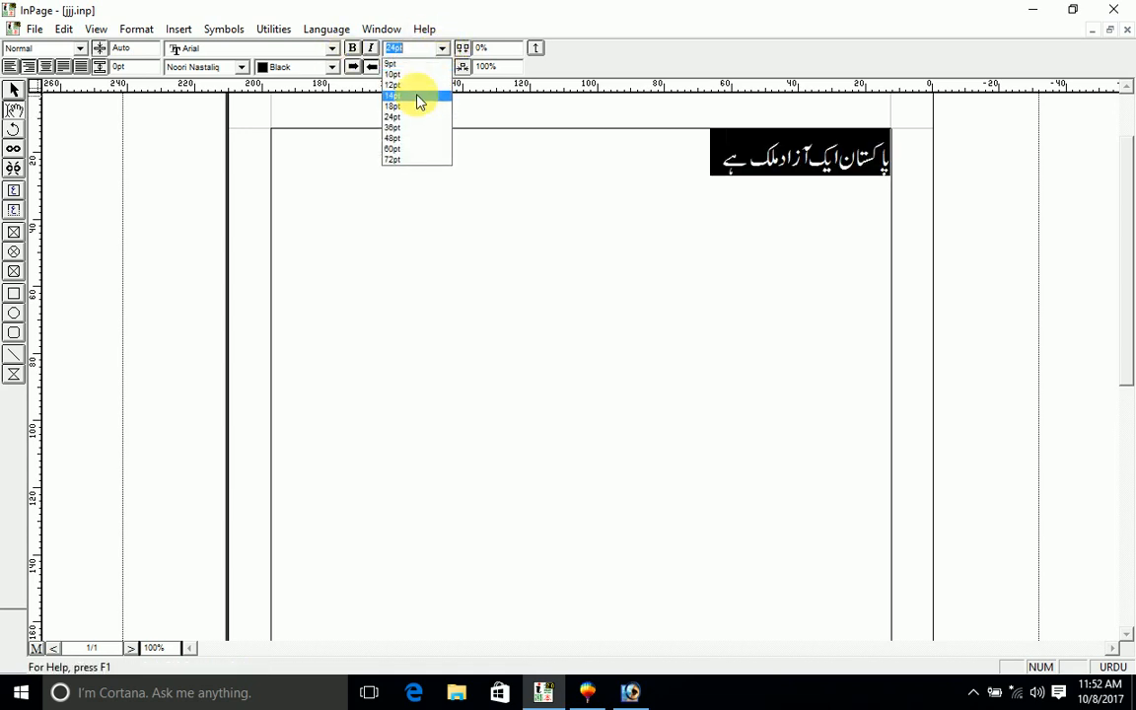
{"action": "left_click", "coordinate": [406, 125]}
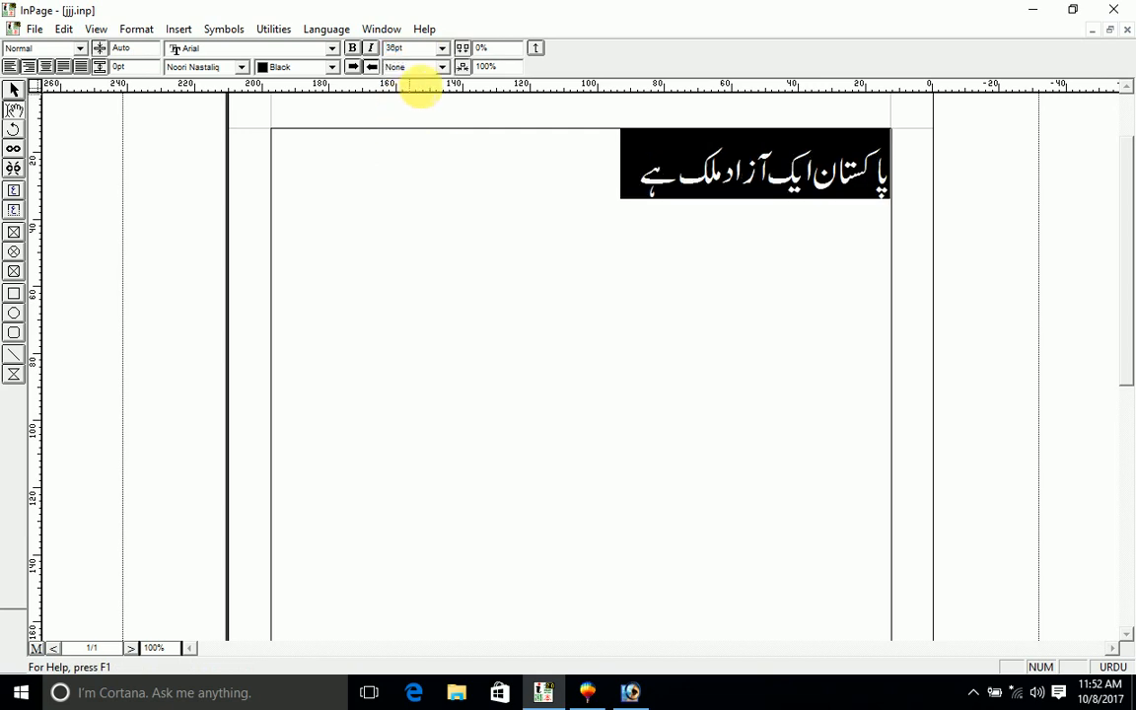
Step: Try the Single, Overline and Reverse text styles on the selected Urdu sentence
{"action": "left_click", "coordinate": [442, 67]}
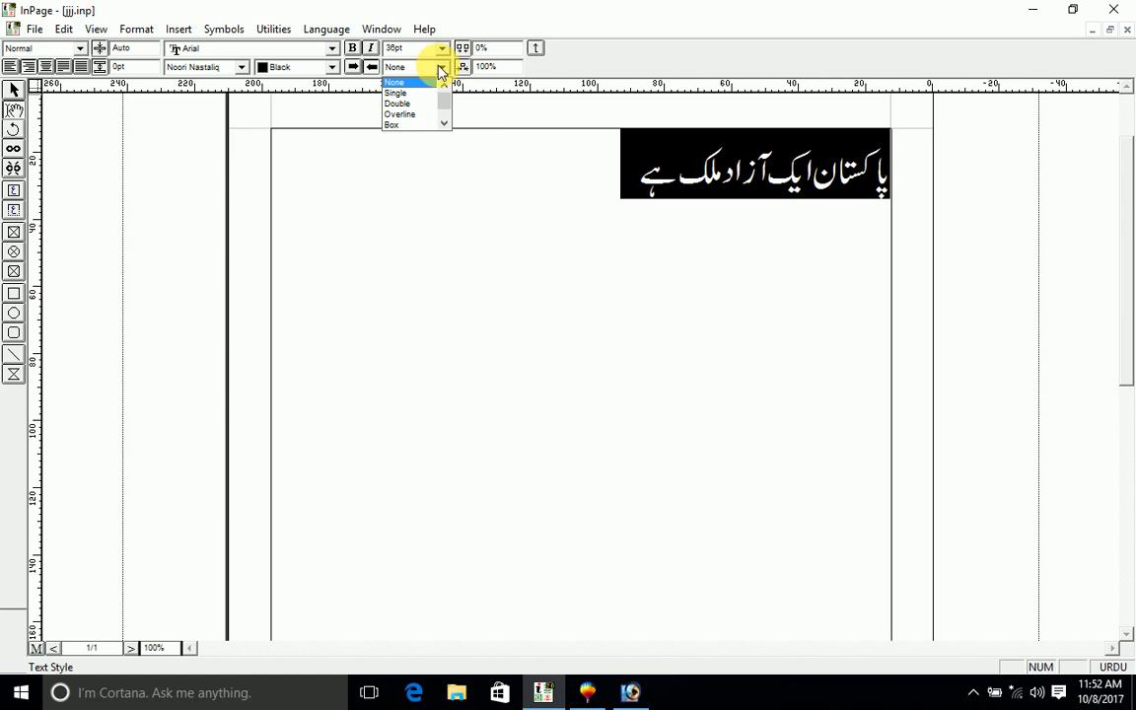
{"action": "left_click", "coordinate": [398, 93]}
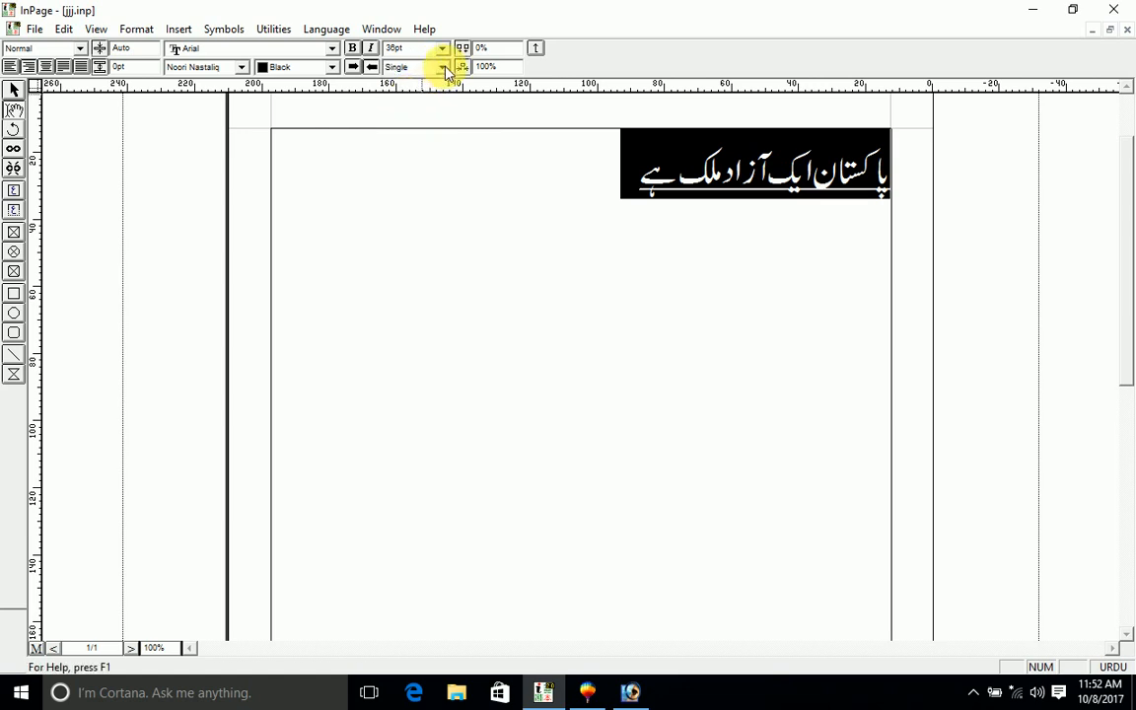
{"action": "left_click", "coordinate": [442, 67]}
{"action": "left_click", "coordinate": [420, 105]}
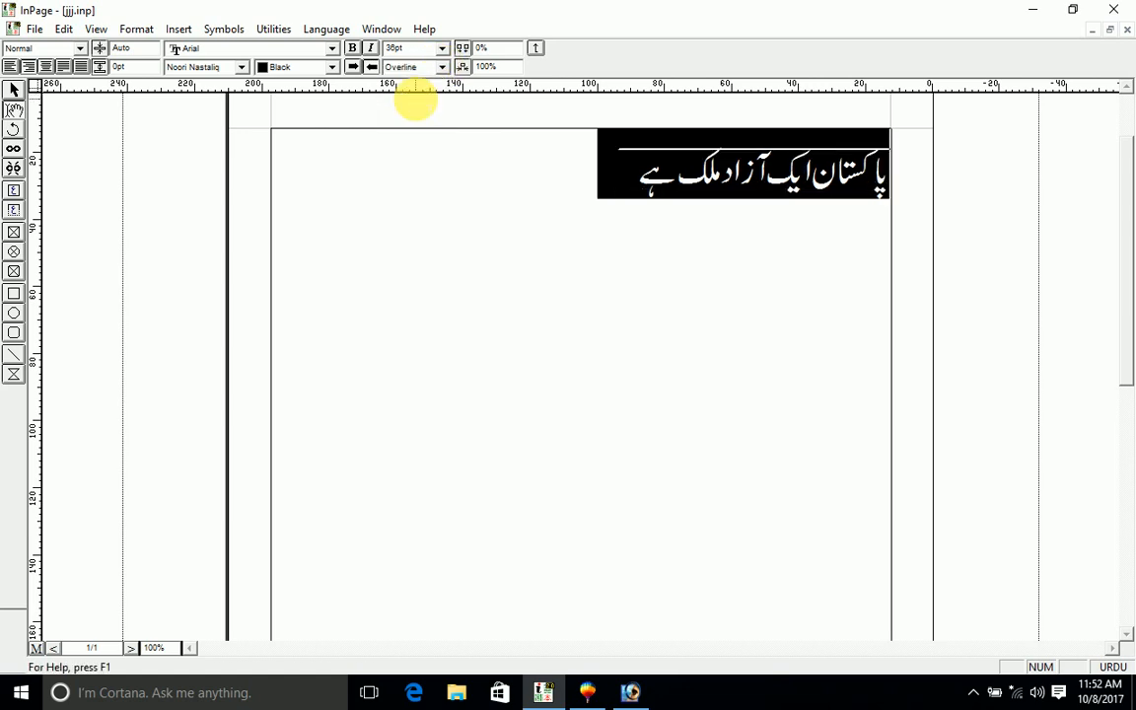
{"action": "left_click", "coordinate": [446, 67]}
{"action": "left_click", "coordinate": [414, 124]}
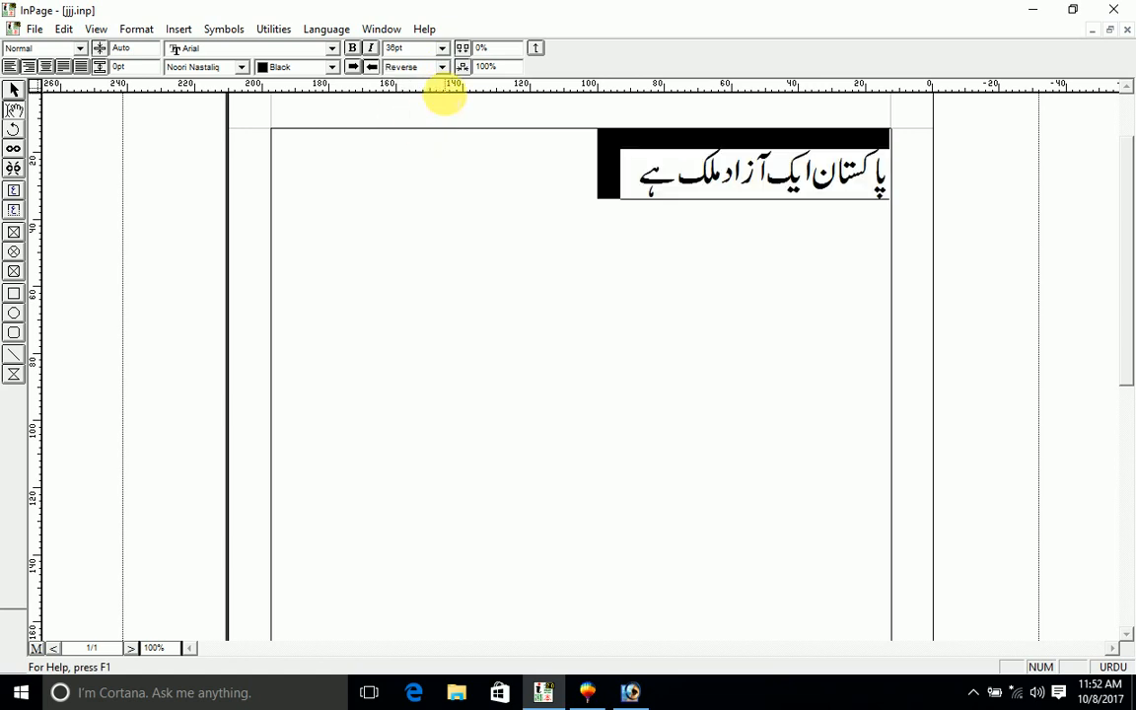
Step: Try the Pattern and Overline text styles on the sentence and reset its text style to None
{"action": "left_click", "coordinate": [443, 67]}
{"action": "left_click", "coordinate": [409, 117]}
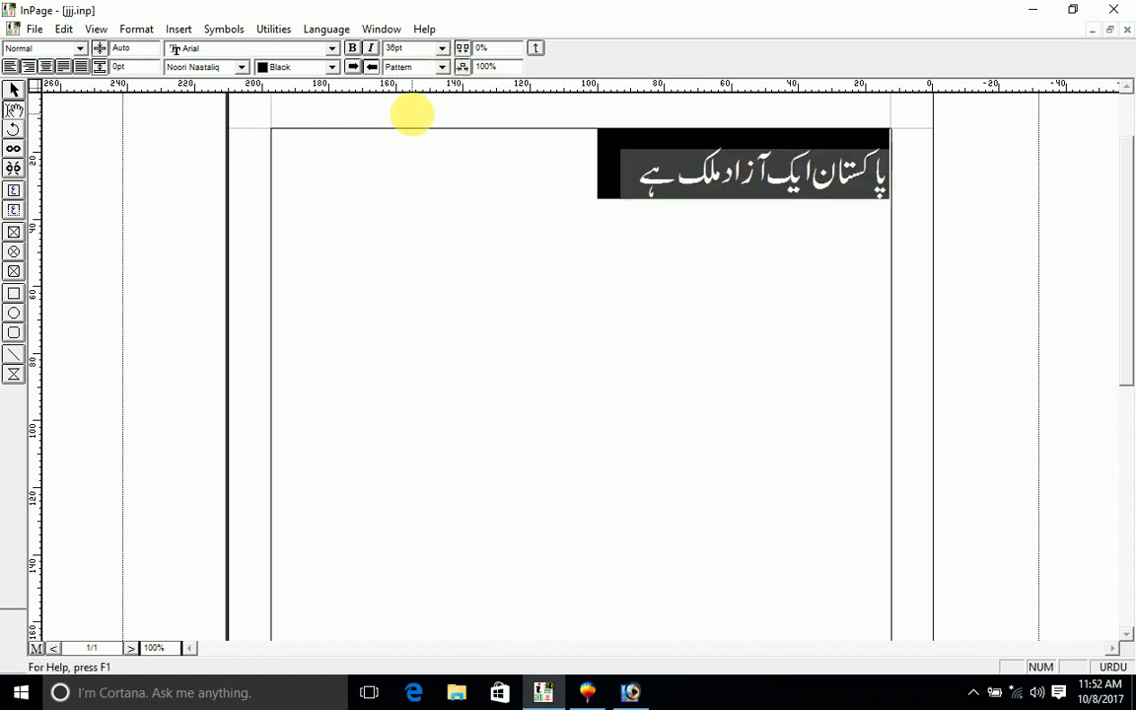
{"action": "left_click", "coordinate": [443, 67]}
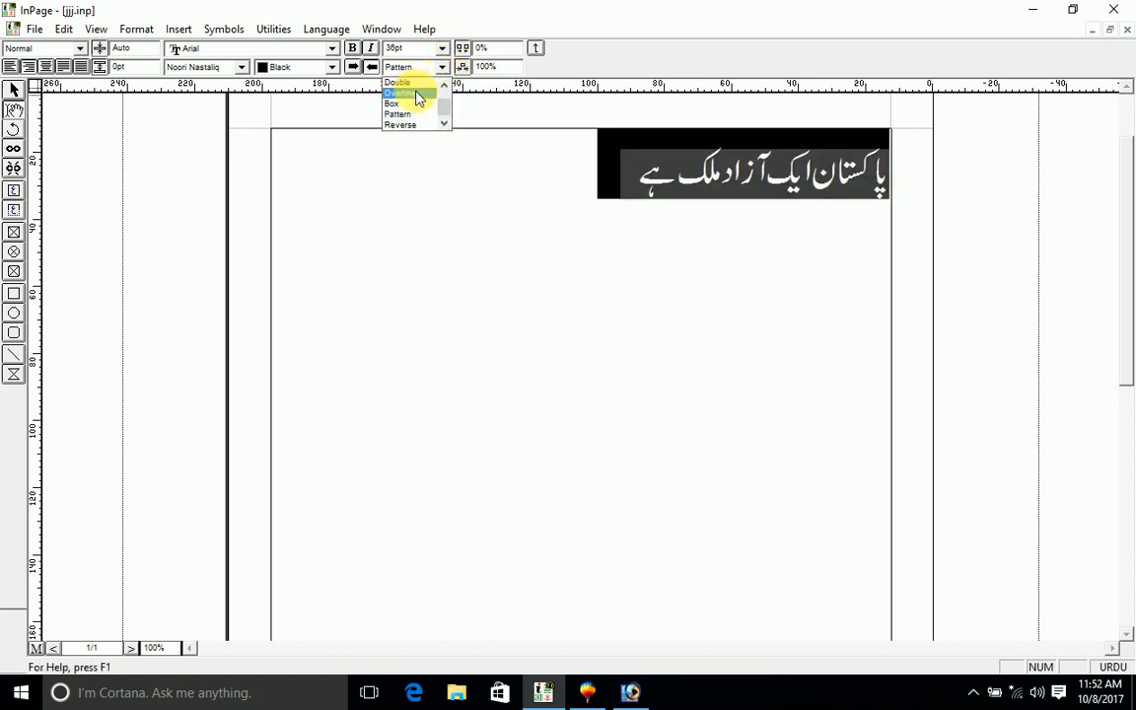
{"action": "left_click", "coordinate": [421, 98]}
{"action": "left_click", "coordinate": [443, 67]}
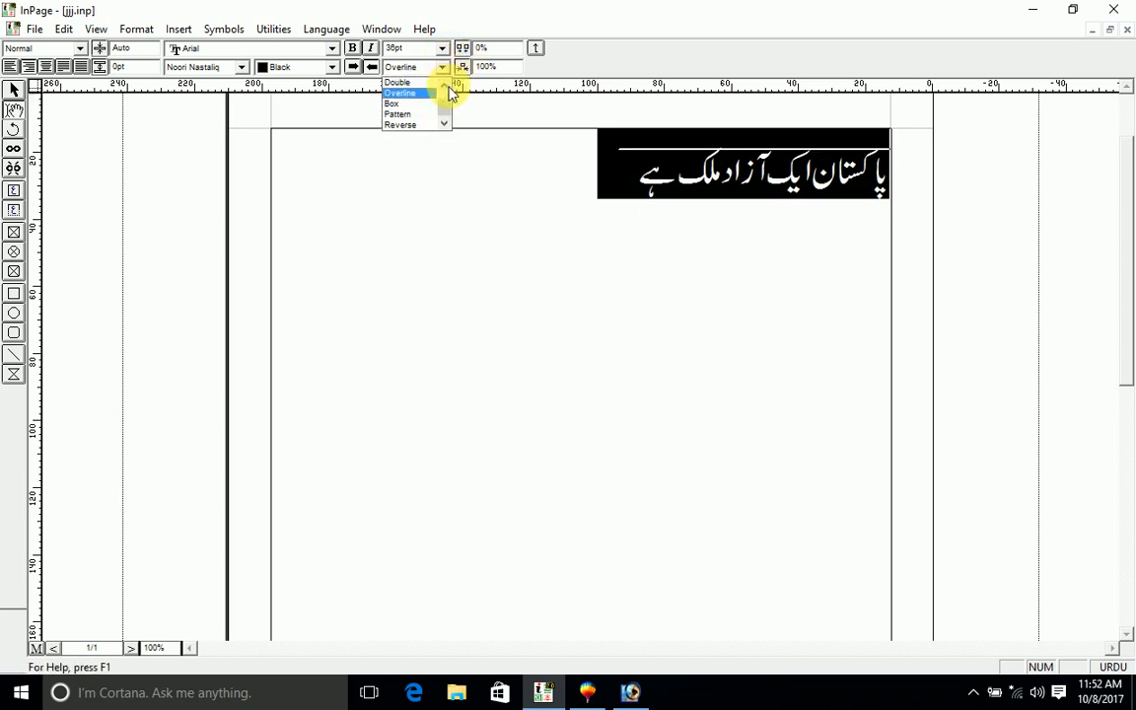
{"action": "left_click", "coordinate": [445, 84]}
{"action": "left_click", "coordinate": [445, 84]}
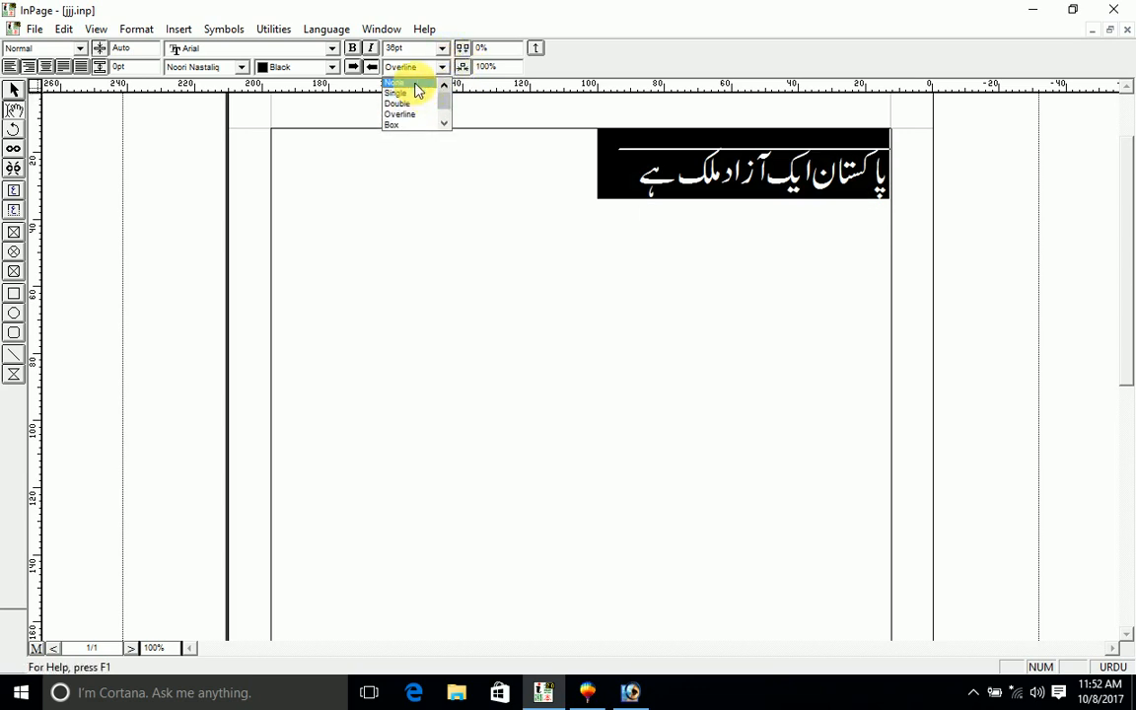
{"action": "left_click", "coordinate": [415, 82]}
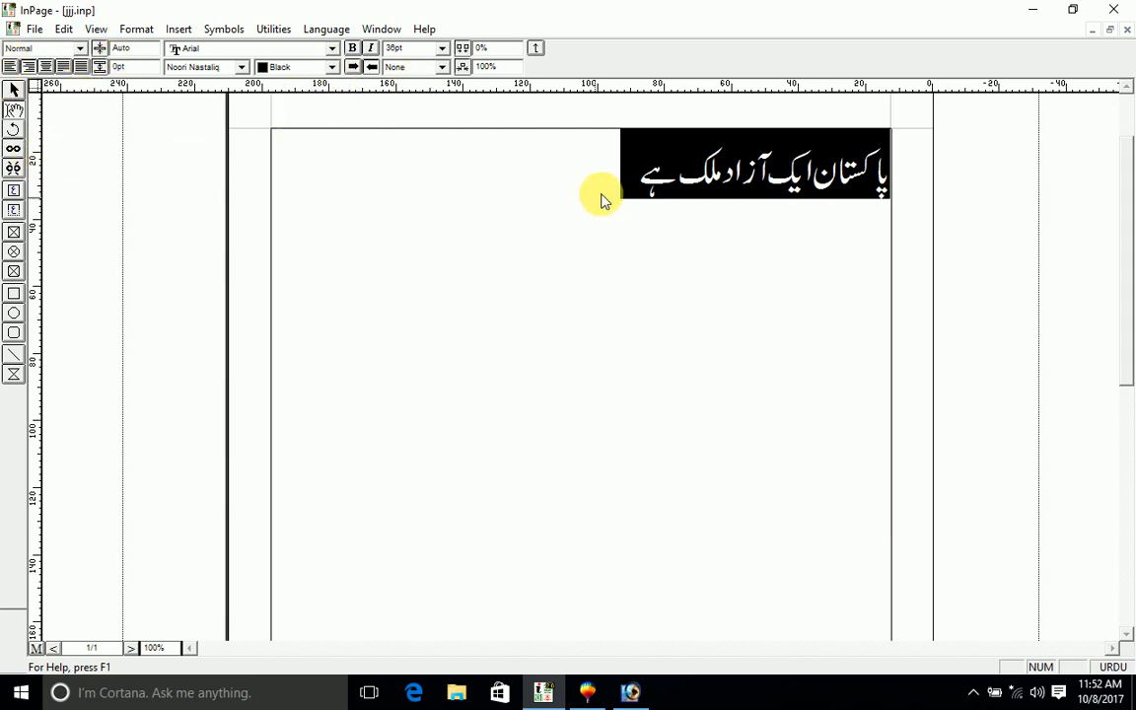
Step: Try Gray, Red and Green as the text colour of the selected Urdu sentence
{"action": "left_click", "coordinate": [658, 179]}
{"action": "triple_click", "coordinate": [656, 179]}
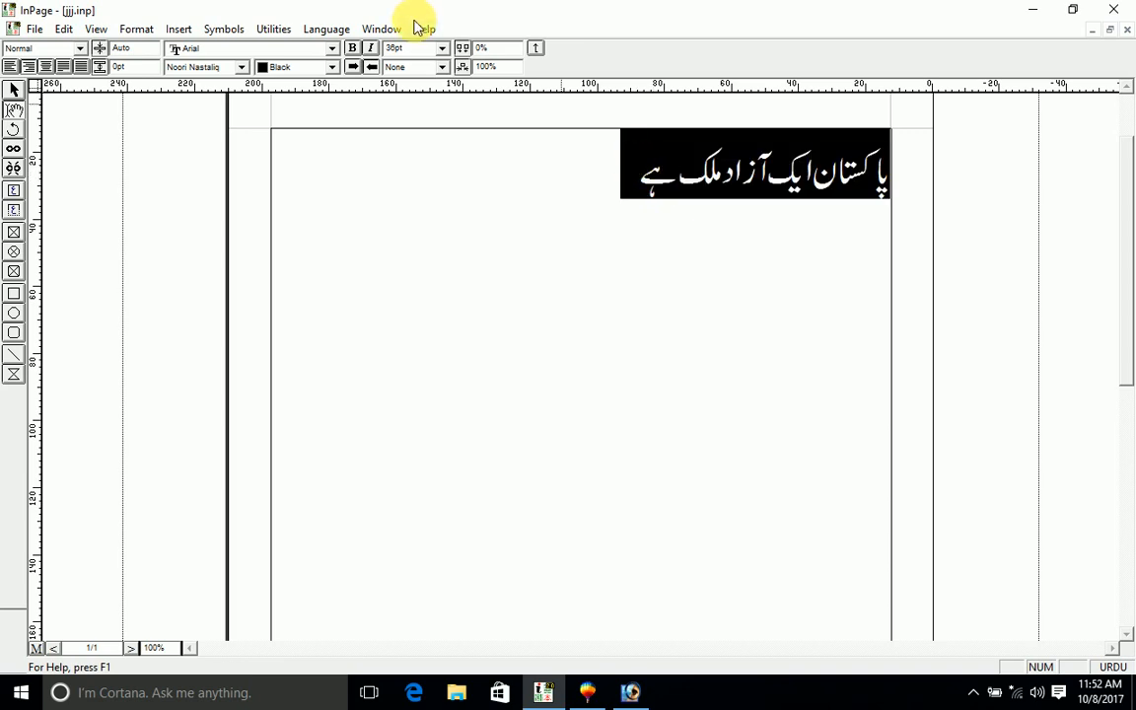
{"action": "left_click", "coordinate": [306, 74]}
{"action": "left_click", "coordinate": [276, 96]}
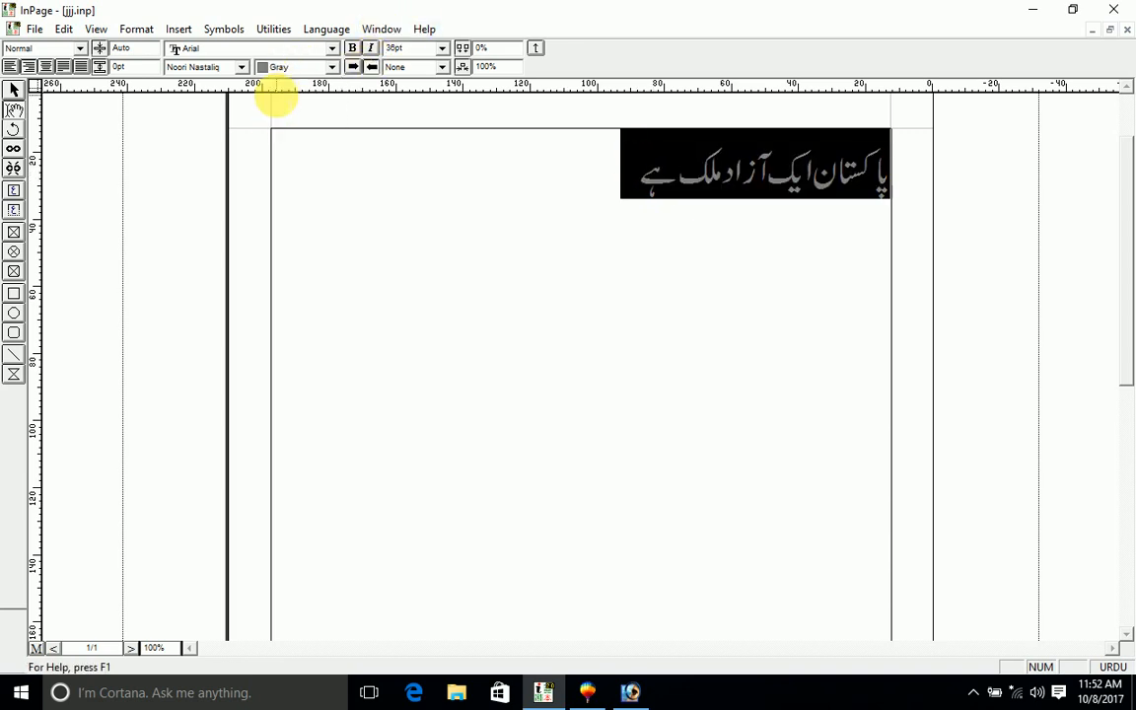
{"action": "left_click", "coordinate": [303, 74]}
{"action": "left_click", "coordinate": [278, 84]}
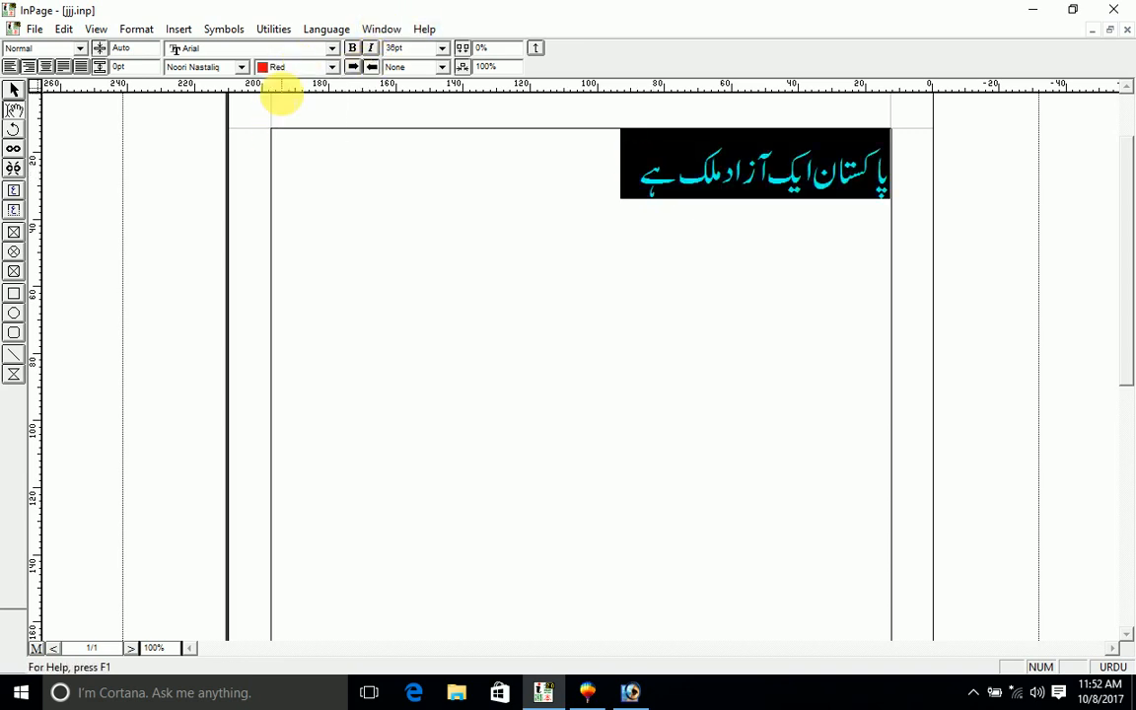
{"action": "left_click", "coordinate": [303, 74]}
{"action": "left_click", "coordinate": [282, 113]}
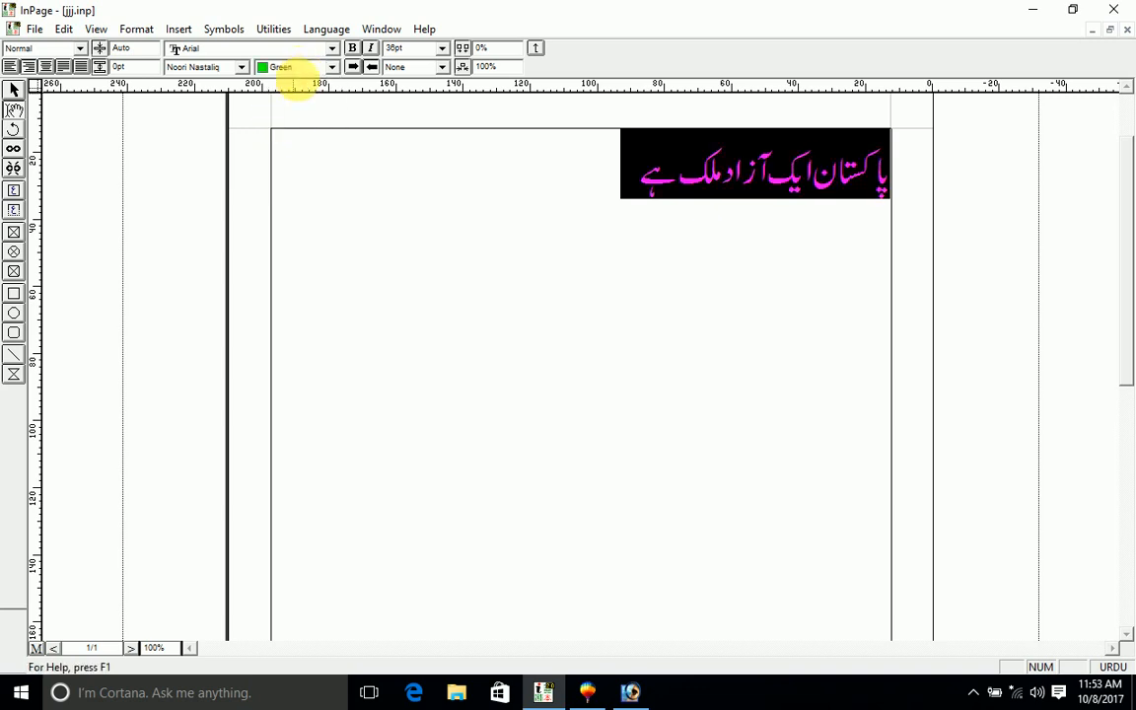
Step: Set the Urdu sentence's text colour to Blue and deselect it
{"action": "left_click", "coordinate": [297, 74]}
{"action": "left_click", "coordinate": [286, 125]}
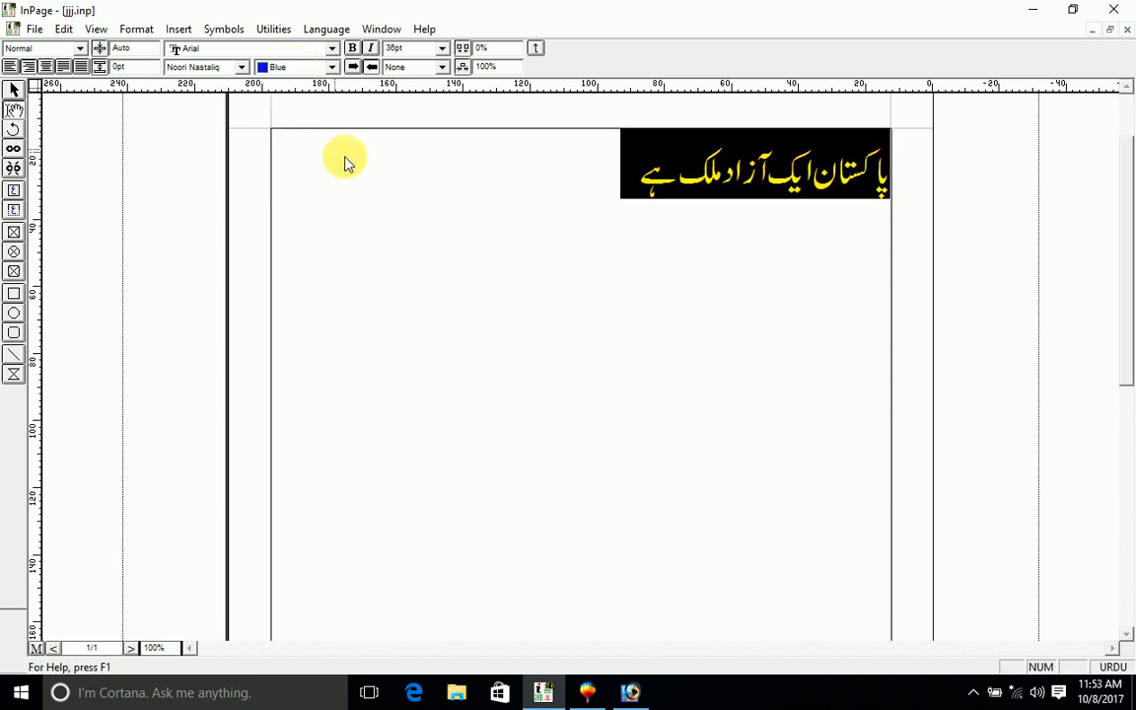
{"action": "left_click", "coordinate": [554, 234]}
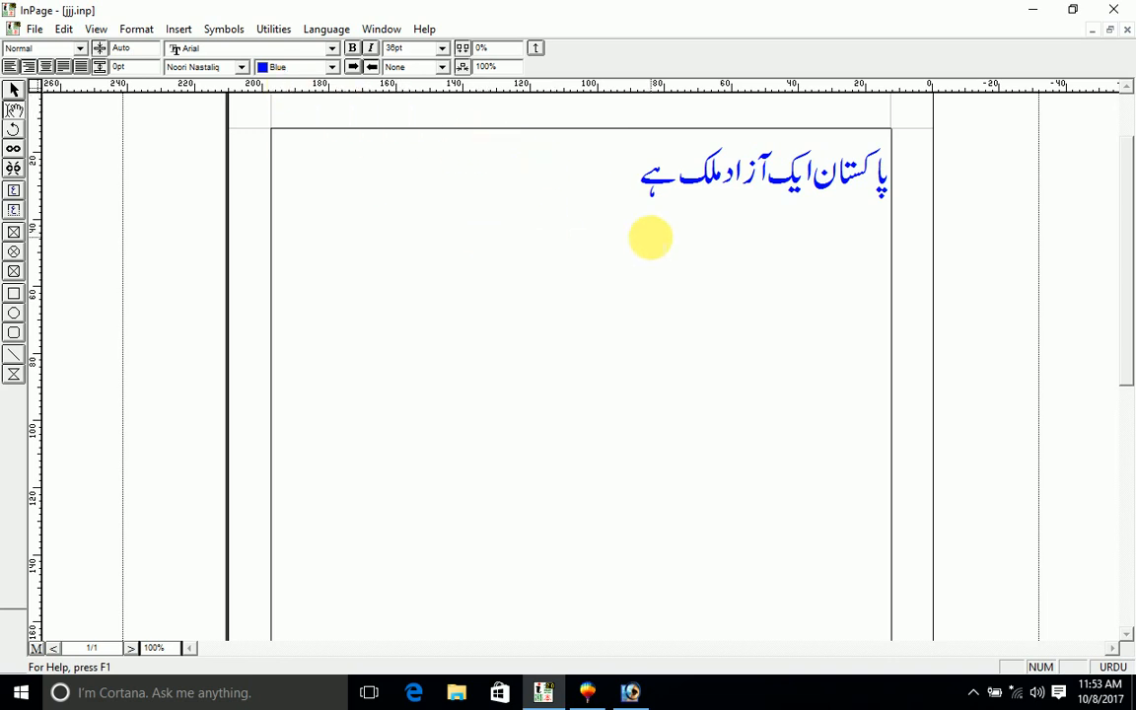
Step: Select the whole Urdu sentence and try the Noori Character, Aasaar and Aasaar Bold Urdu fonts on it
{"action": "key", "text": "ctrl+a"}
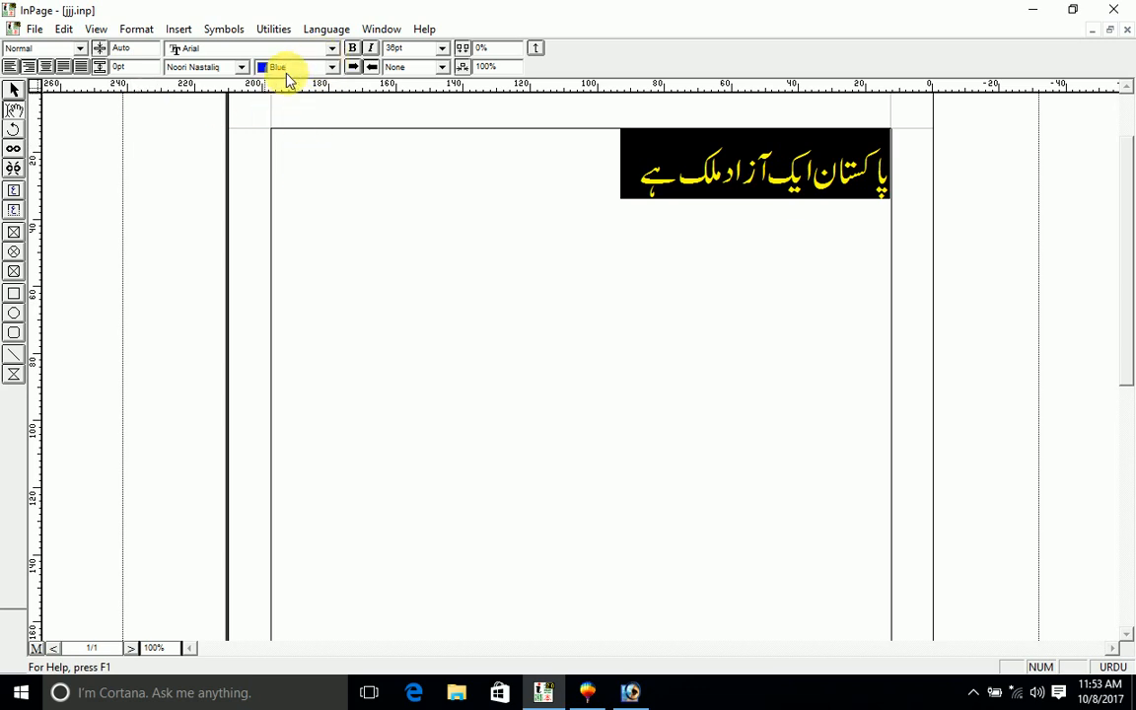
{"action": "left_click", "coordinate": [240, 67]}
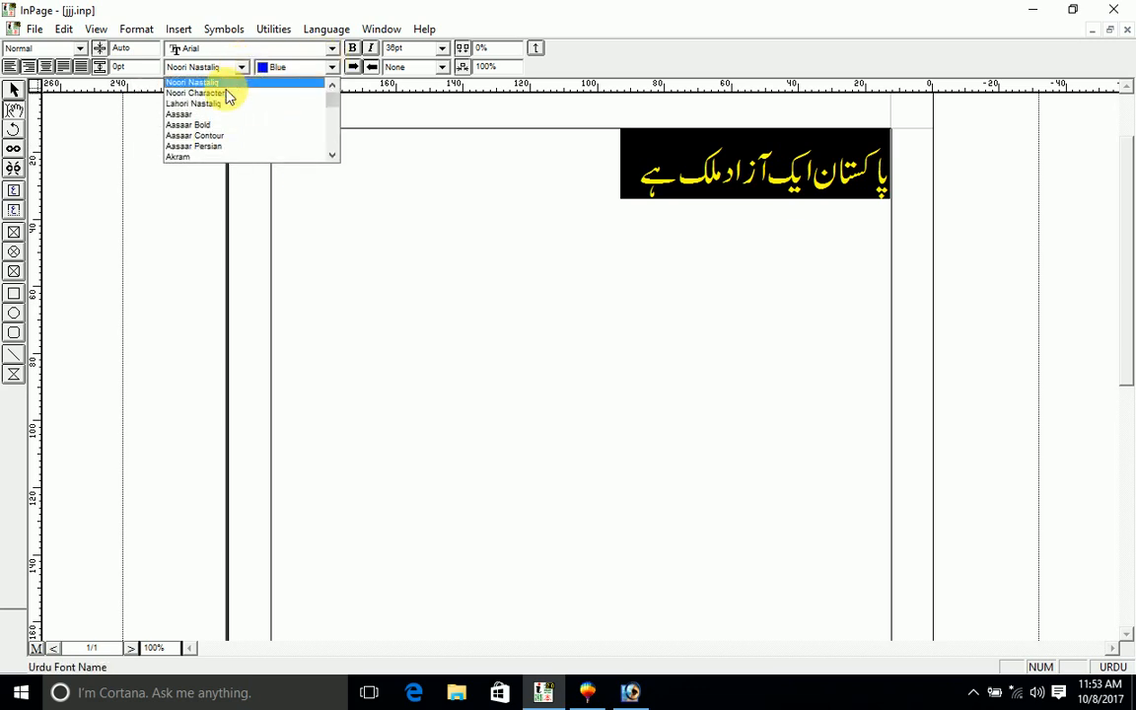
{"action": "left_click", "coordinate": [215, 94]}
{"action": "left_click", "coordinate": [239, 68]}
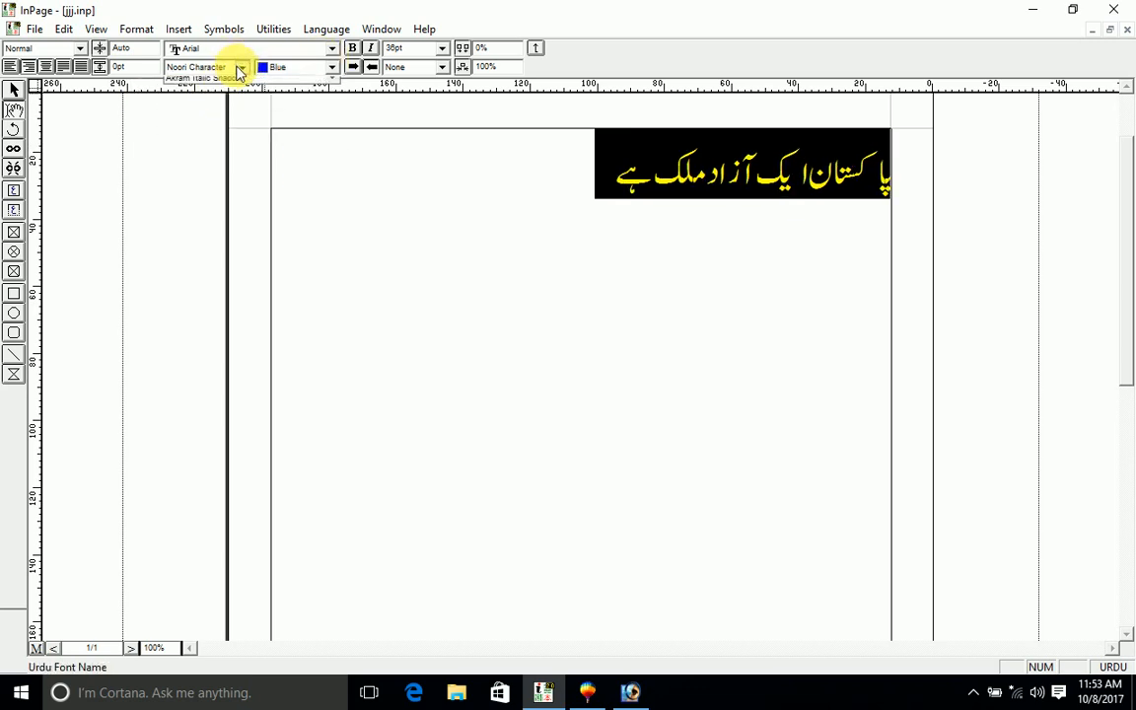
{"action": "left_click", "coordinate": [205, 102]}
{"action": "left_click", "coordinate": [240, 69]}
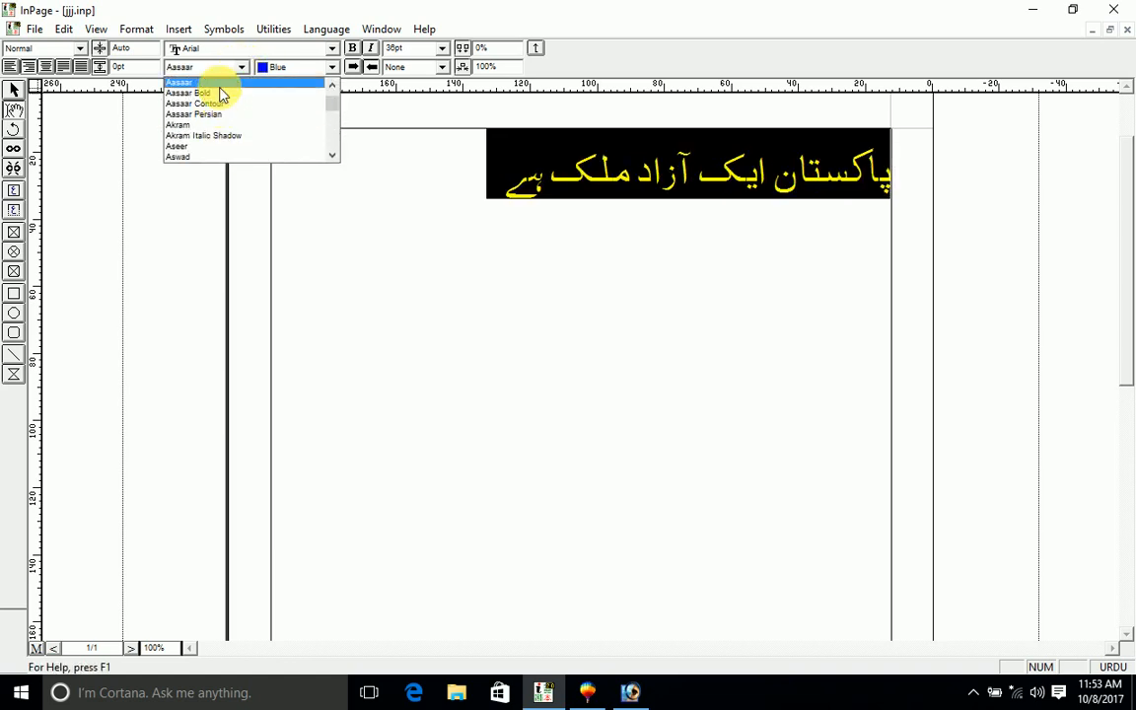
{"action": "left_click", "coordinate": [219, 93]}
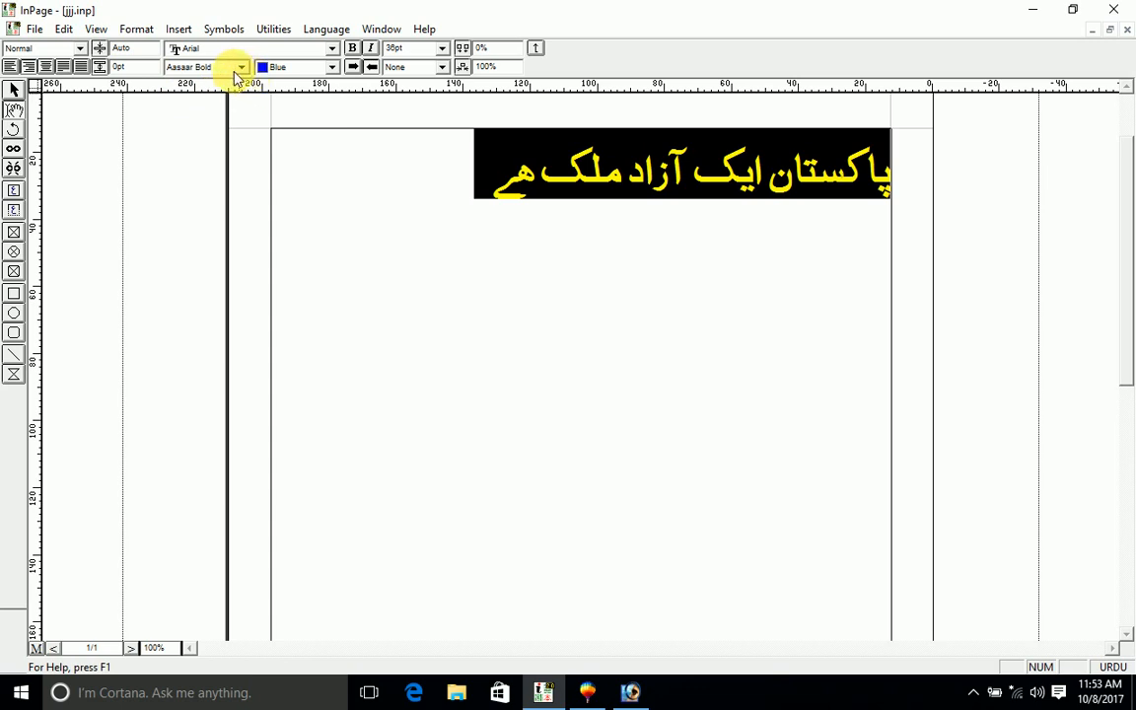
Step: Try the Akram Italic Shadow and Batool Bold Urdu fonts on the selected sentence
{"action": "left_click", "coordinate": [258, 69]}
{"action": "left_click", "coordinate": [241, 67]}
{"action": "left_click", "coordinate": [241, 67]}
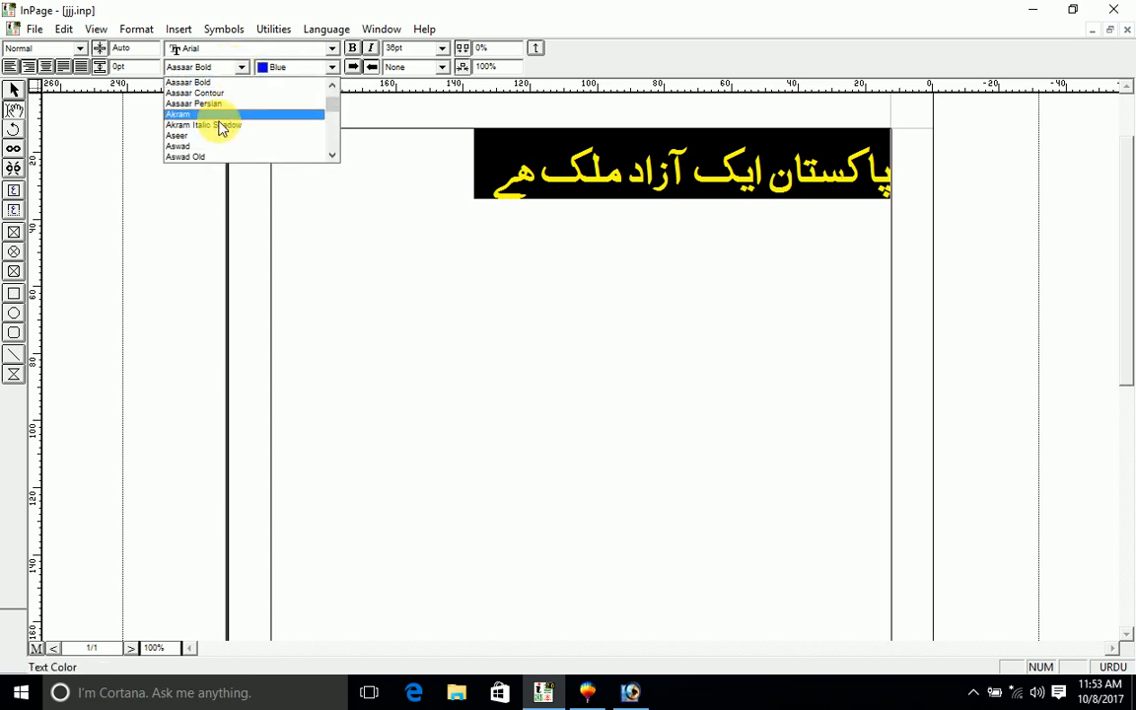
{"action": "left_click", "coordinate": [217, 126]}
{"action": "left_click", "coordinate": [240, 67]}
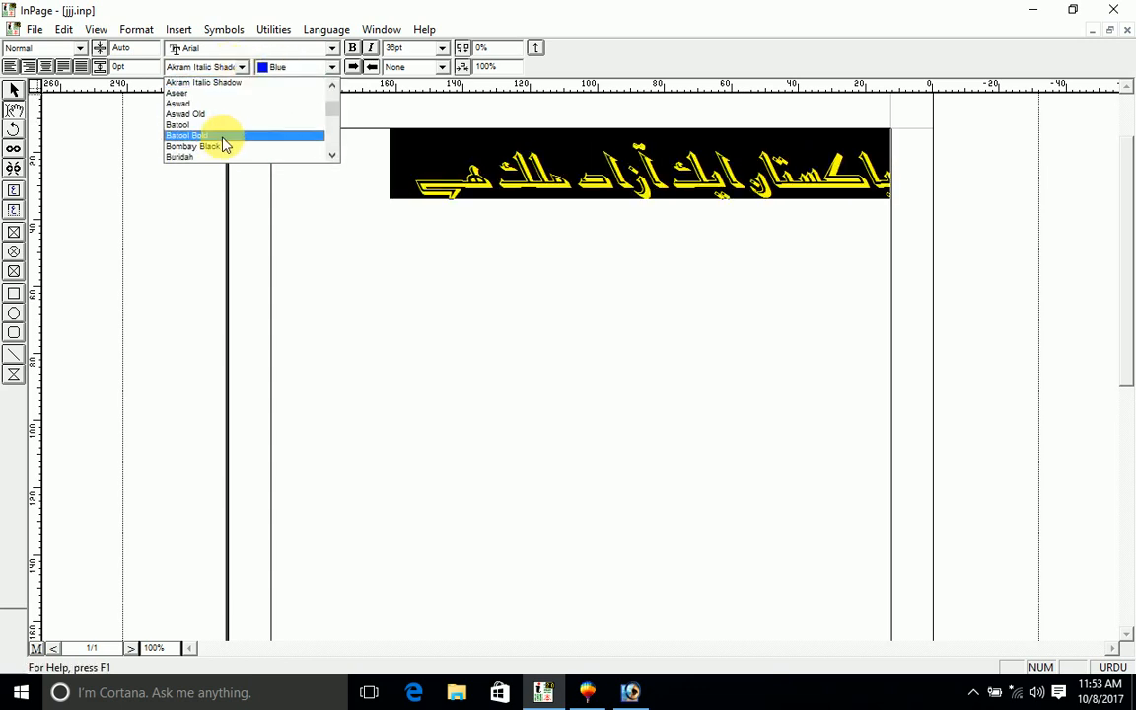
{"action": "left_click", "coordinate": [217, 136]}
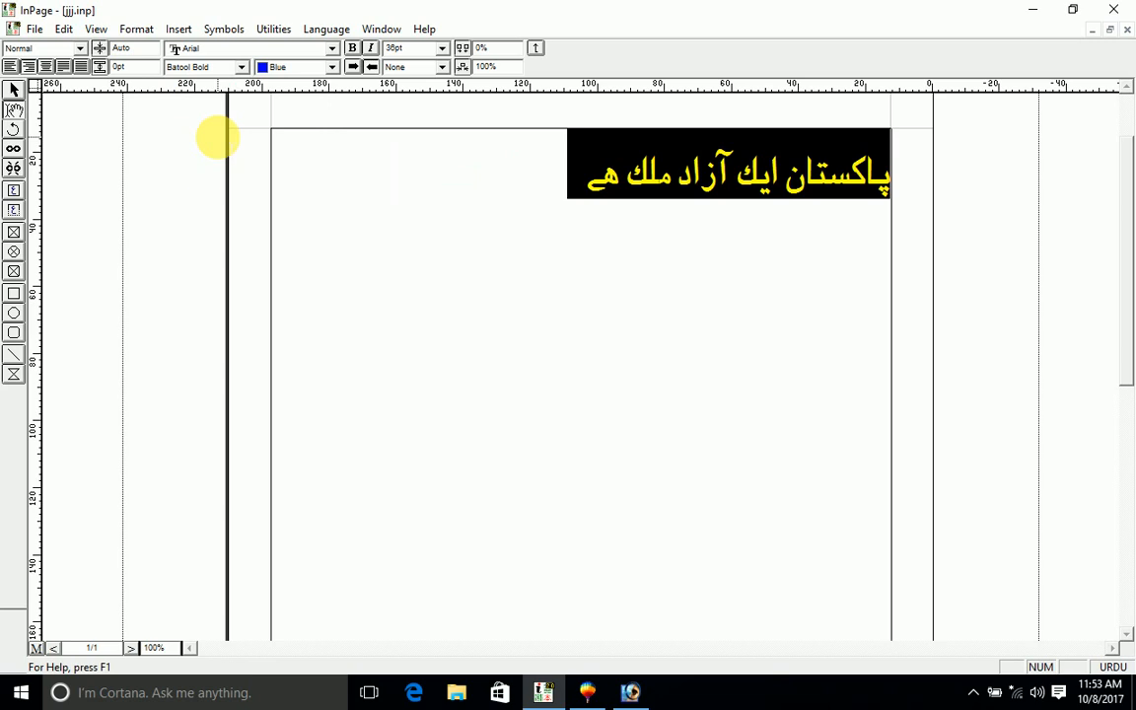
Step: Try the Buridah Urdu font on the sentence, settle on Jaben Italic and deselect the text
{"action": "left_click", "coordinate": [241, 67]}
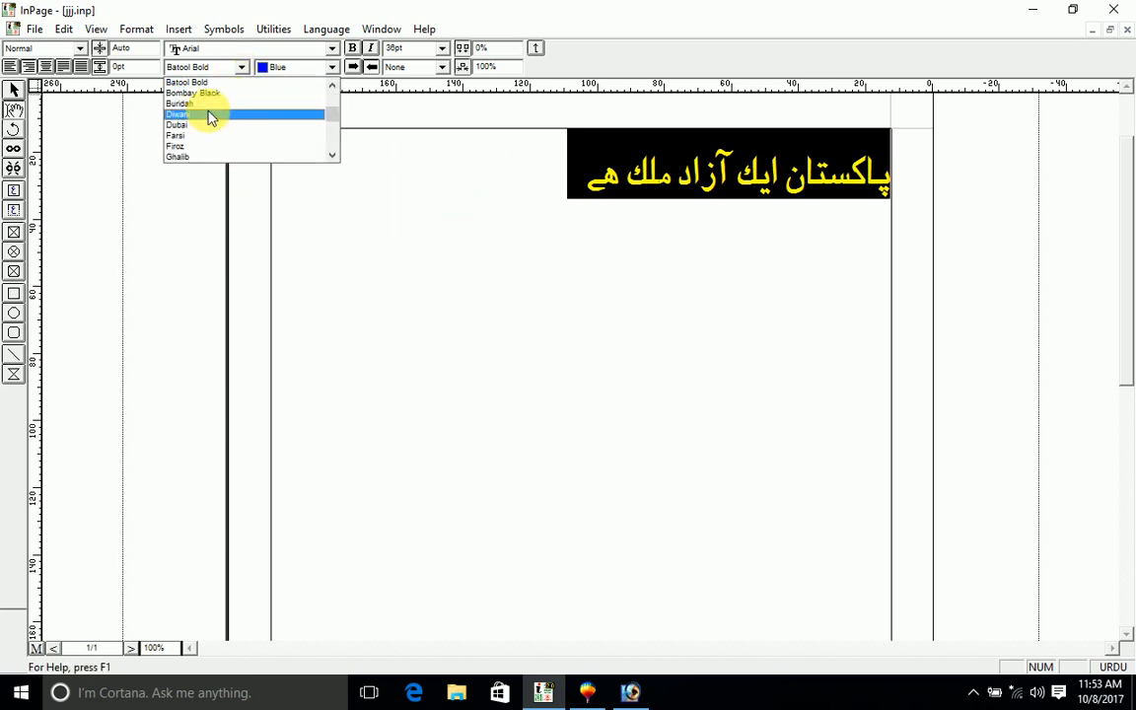
{"action": "left_click", "coordinate": [205, 104]}
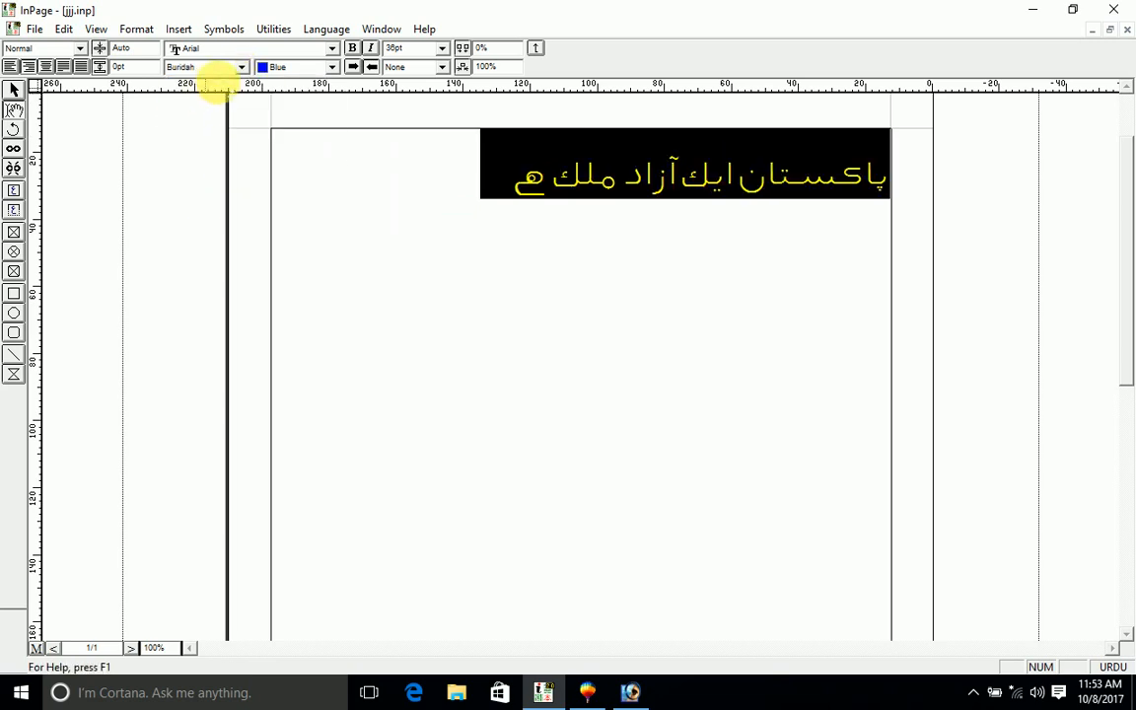
{"action": "left_click", "coordinate": [240, 67]}
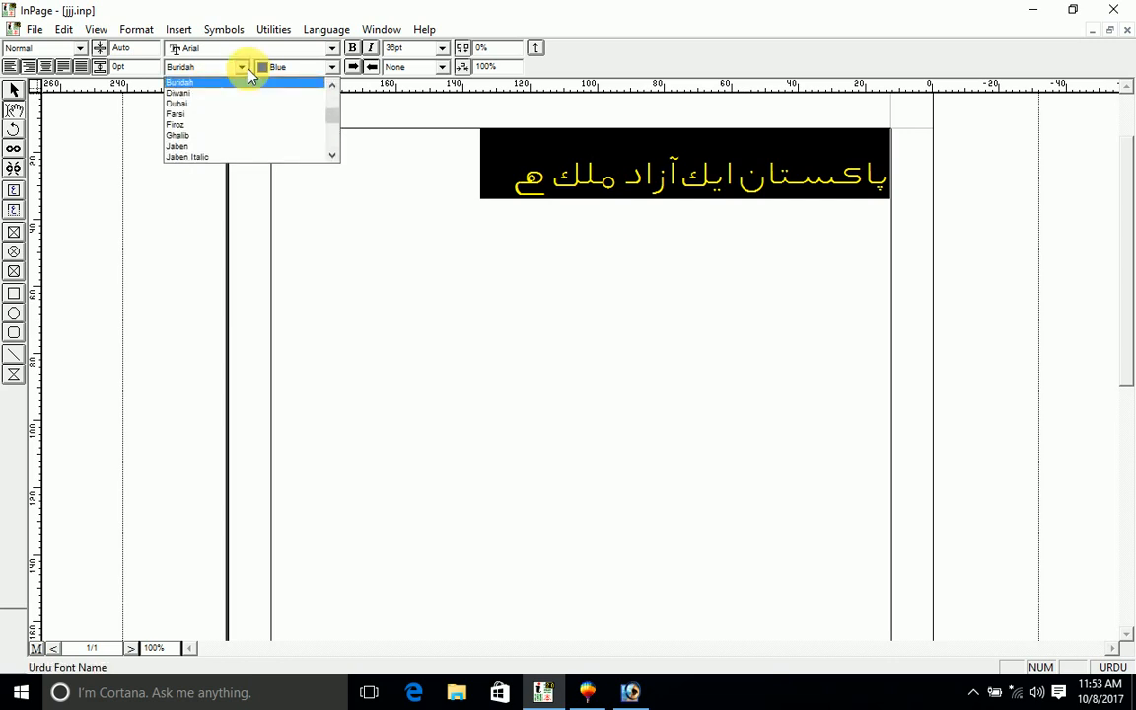
{"action": "left_click", "coordinate": [219, 158]}
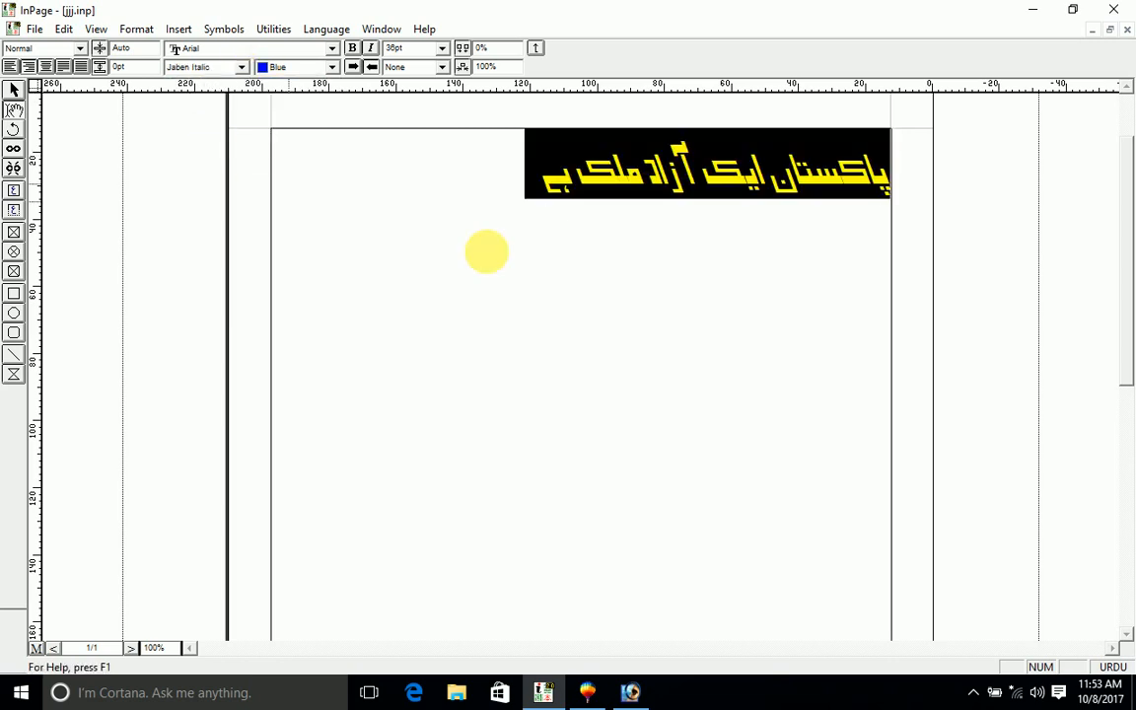
{"action": "left_click", "coordinate": [696, 296]}
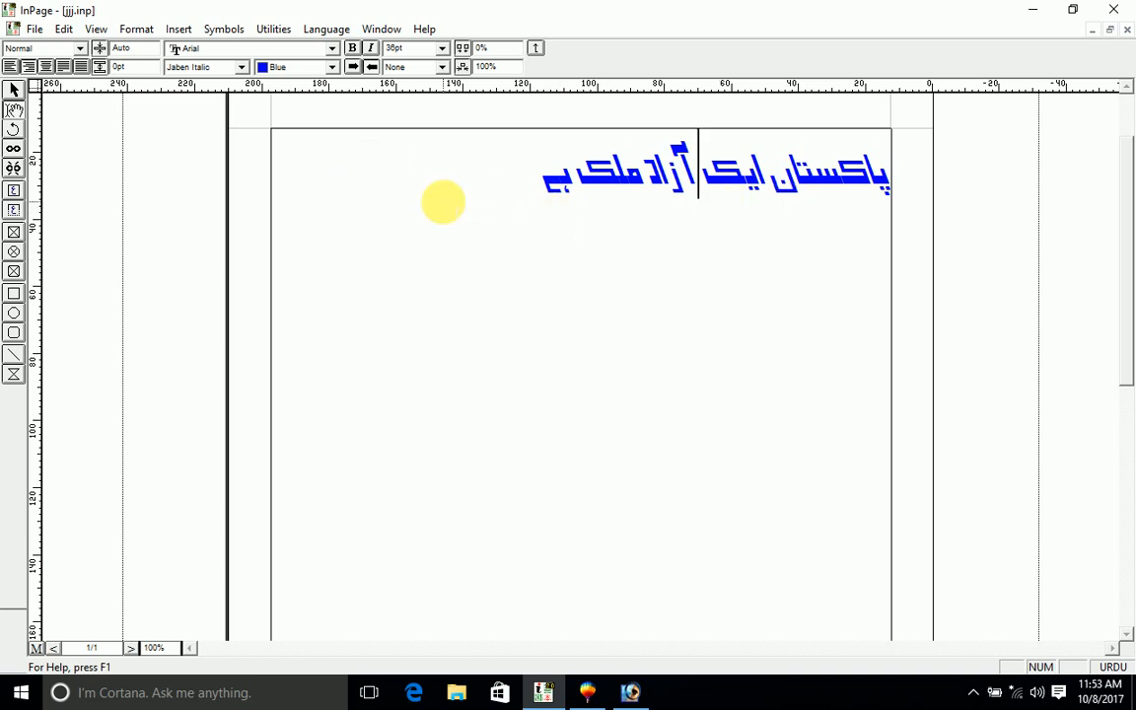
Step: Reselect the sentence, try Arial Black as its Roman font, set it to Arial Rounded MT Bold and deselect
{"action": "triple_click", "coordinate": [659, 177]}
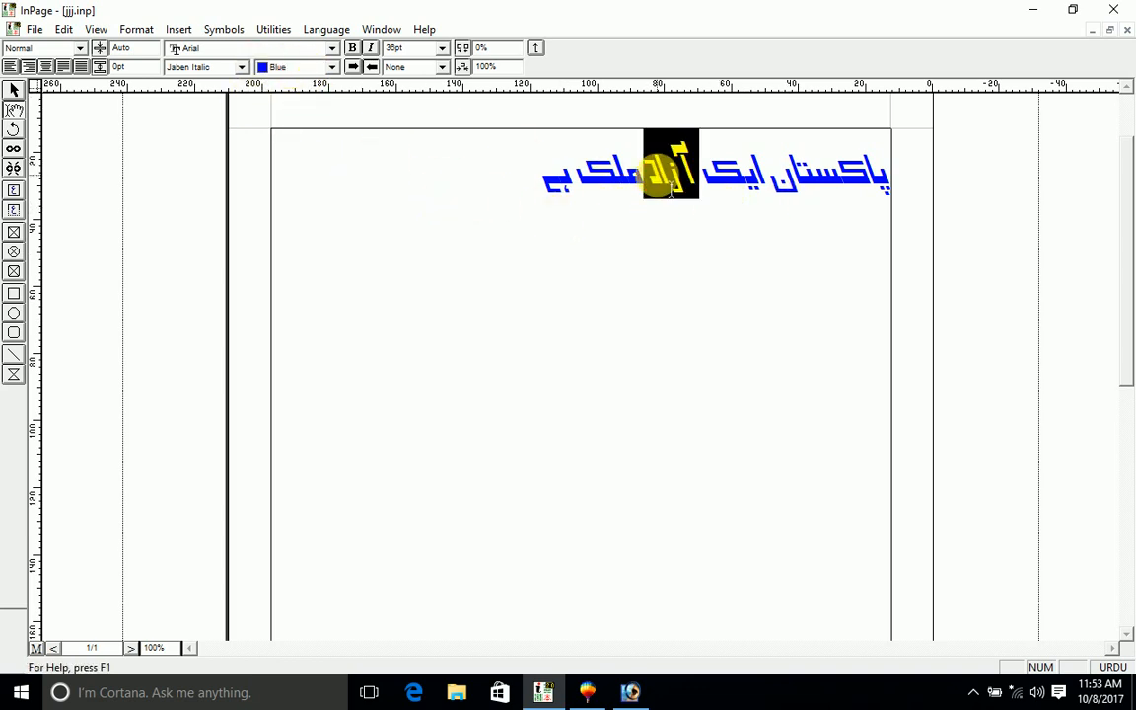
{"action": "left_click", "coordinate": [333, 47]}
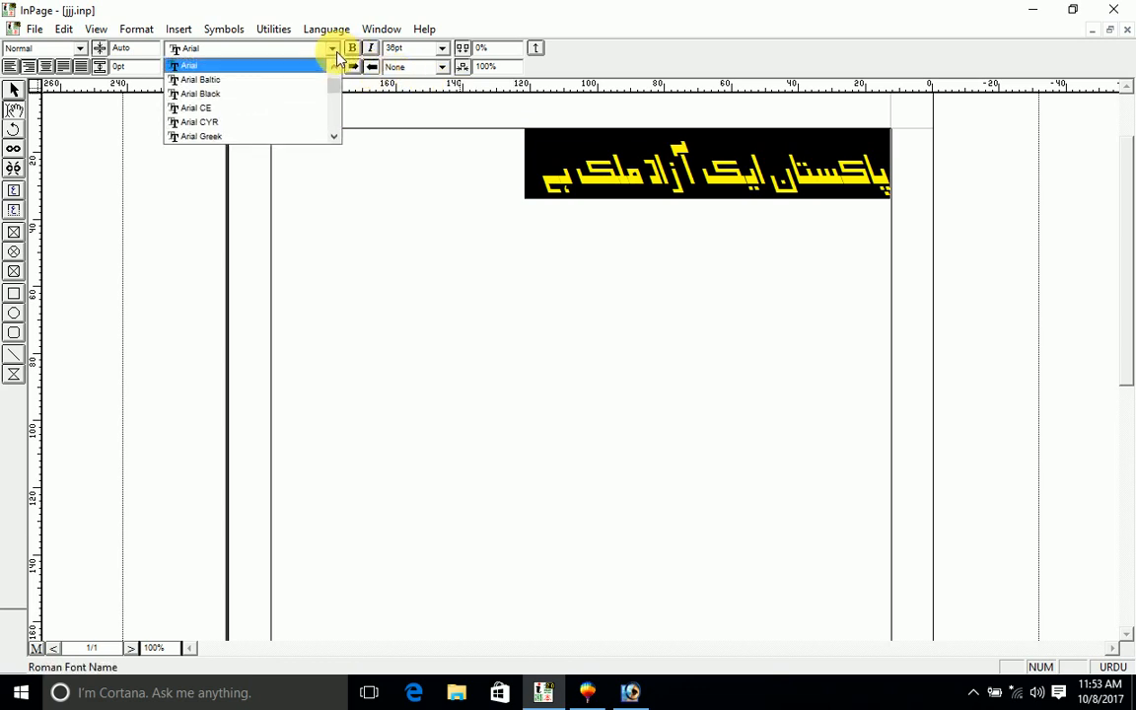
{"action": "left_click", "coordinate": [286, 99]}
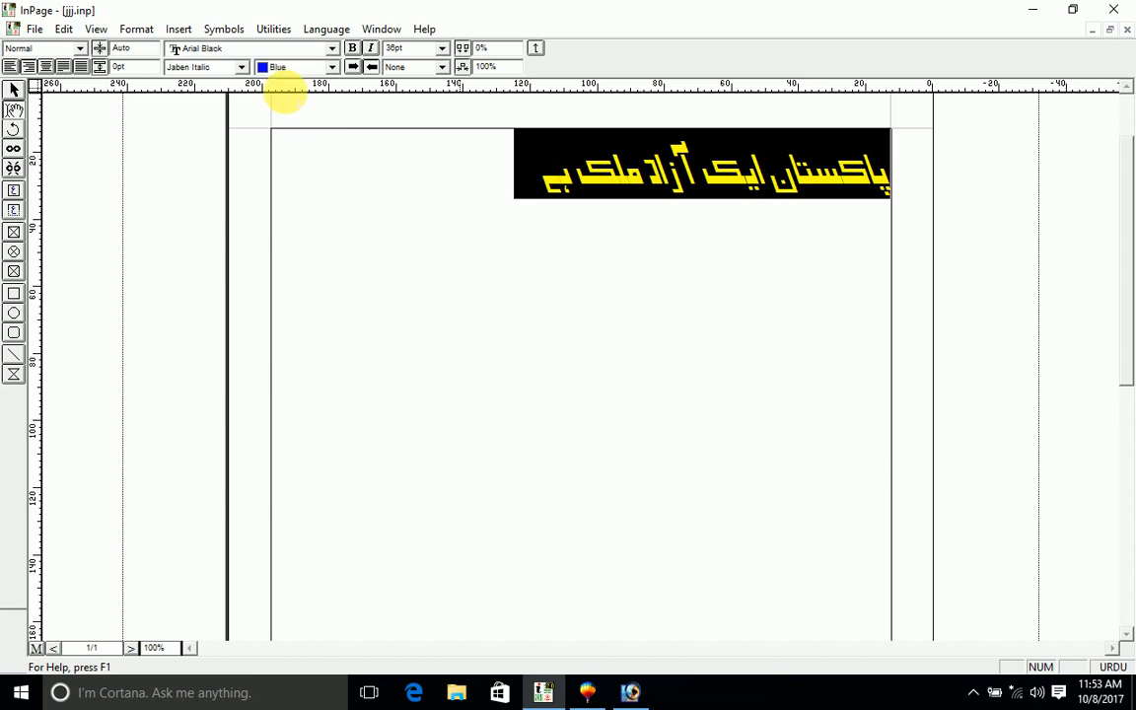
{"action": "left_click", "coordinate": [330, 47]}
{"action": "left_click", "coordinate": [292, 136]}
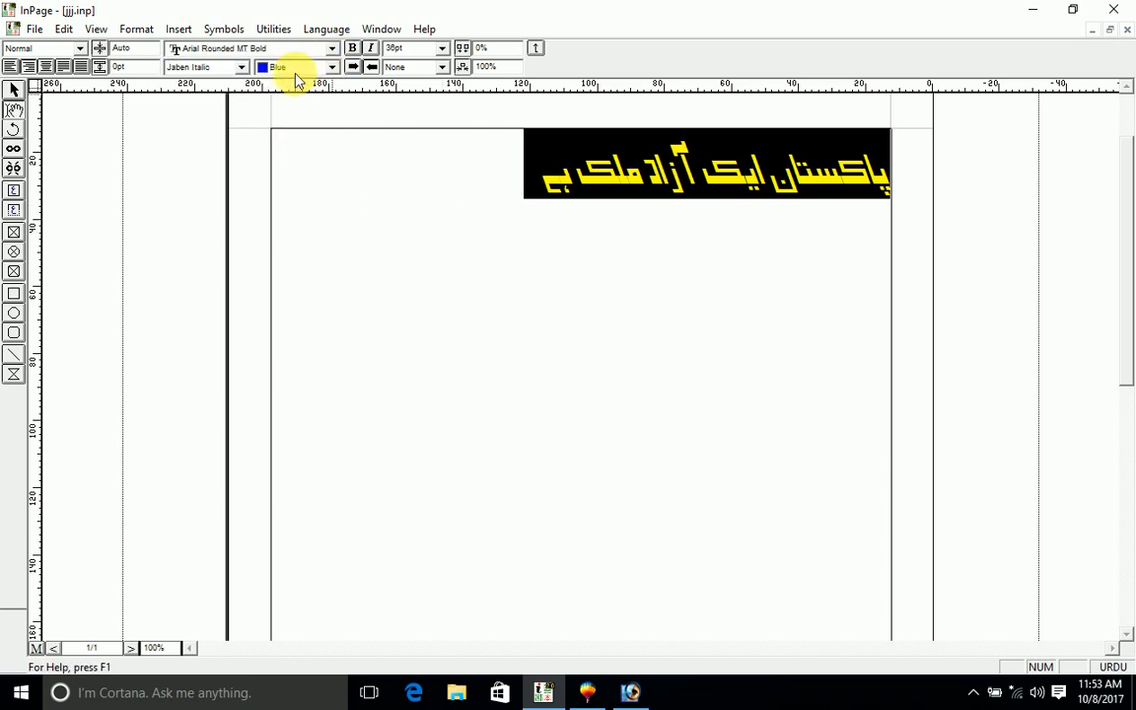
{"action": "left_click", "coordinate": [346, 212]}
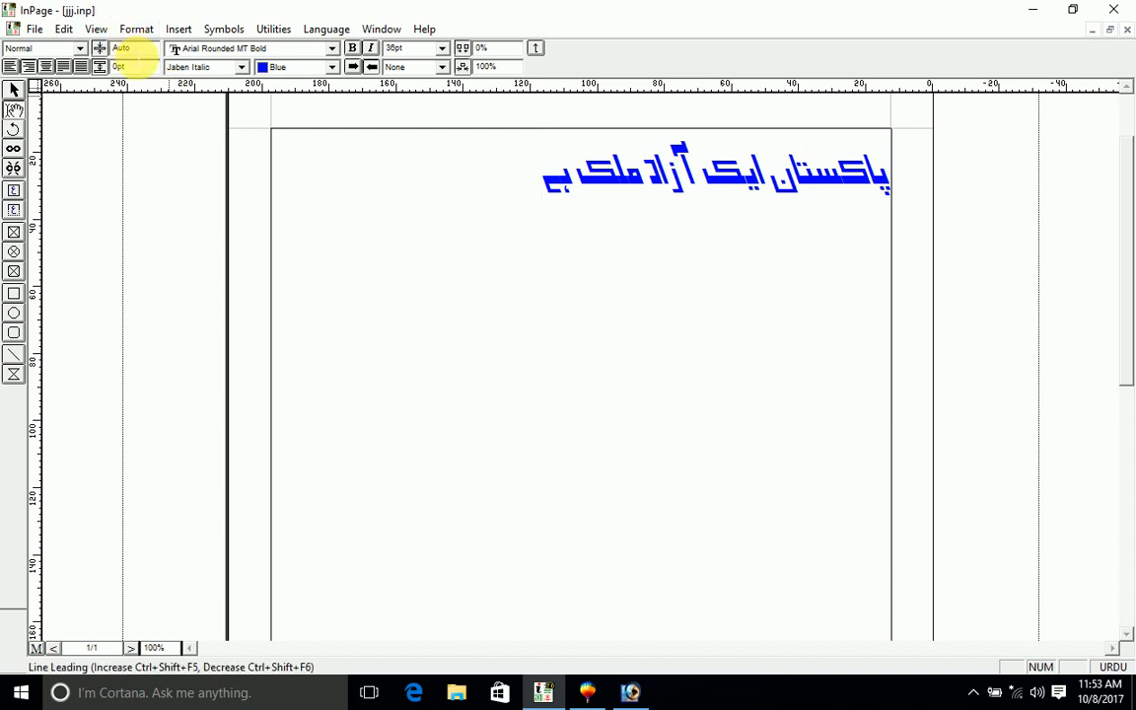
Step: Try line leading values of 12 pt and 15 pt on the Urdu sentence
{"action": "double_click", "coordinate": [123, 48]}
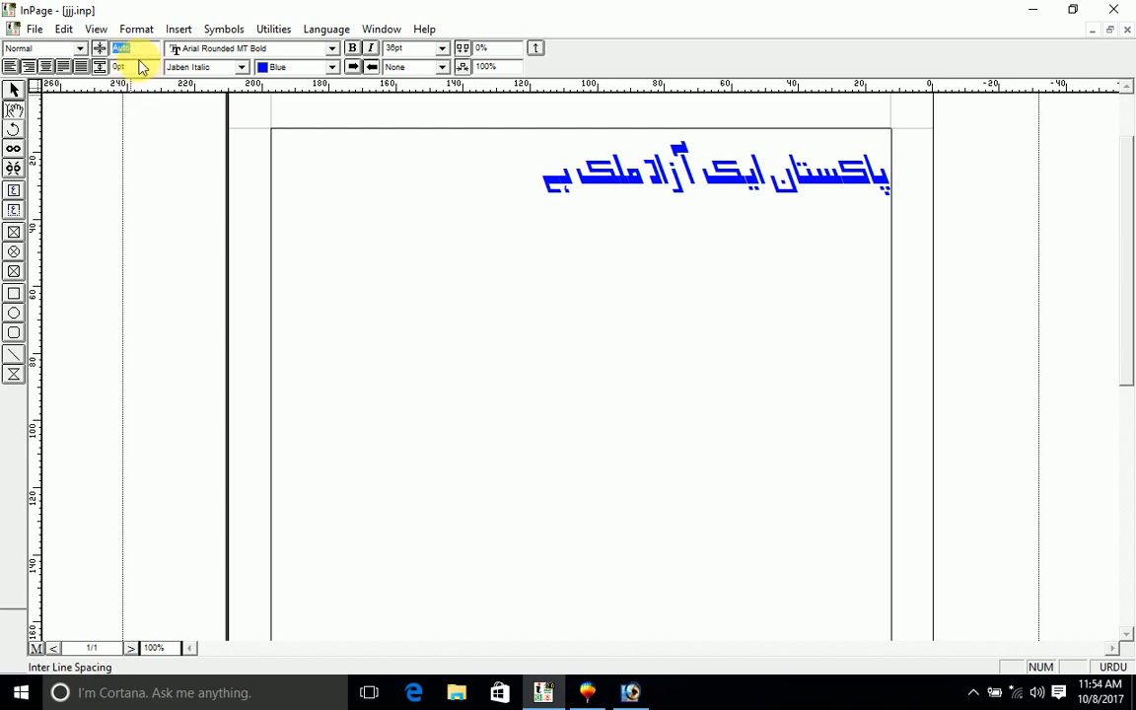
{"action": "type", "text": "12"}
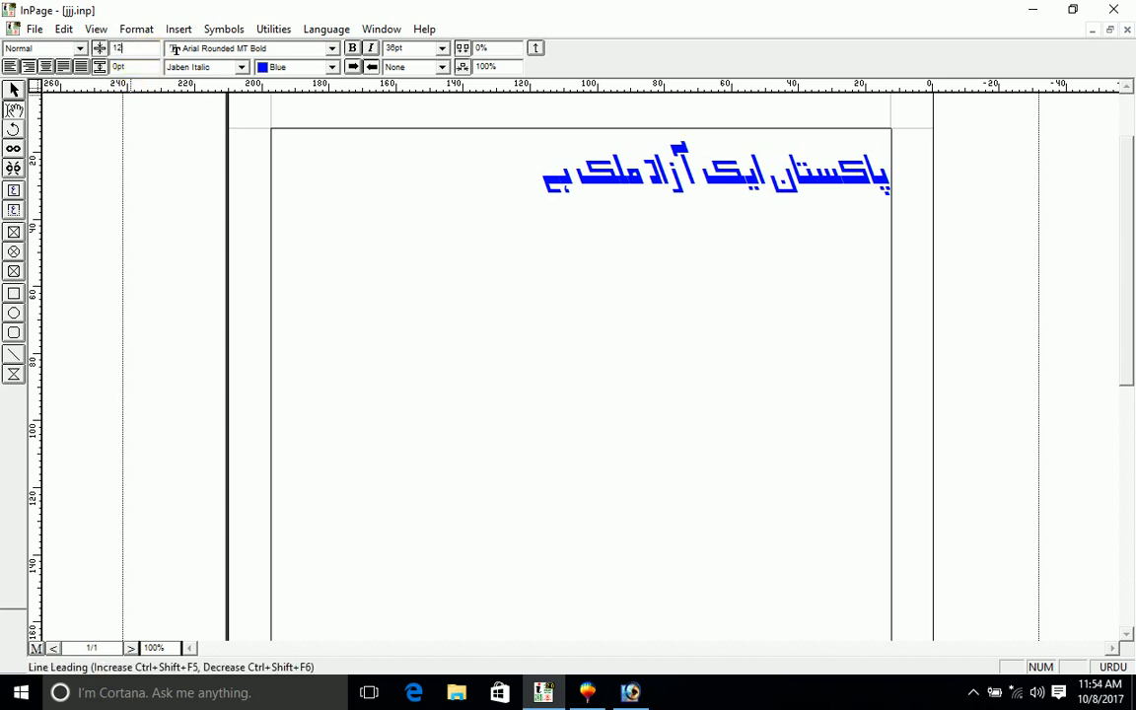
{"action": "key", "text": "Return"}
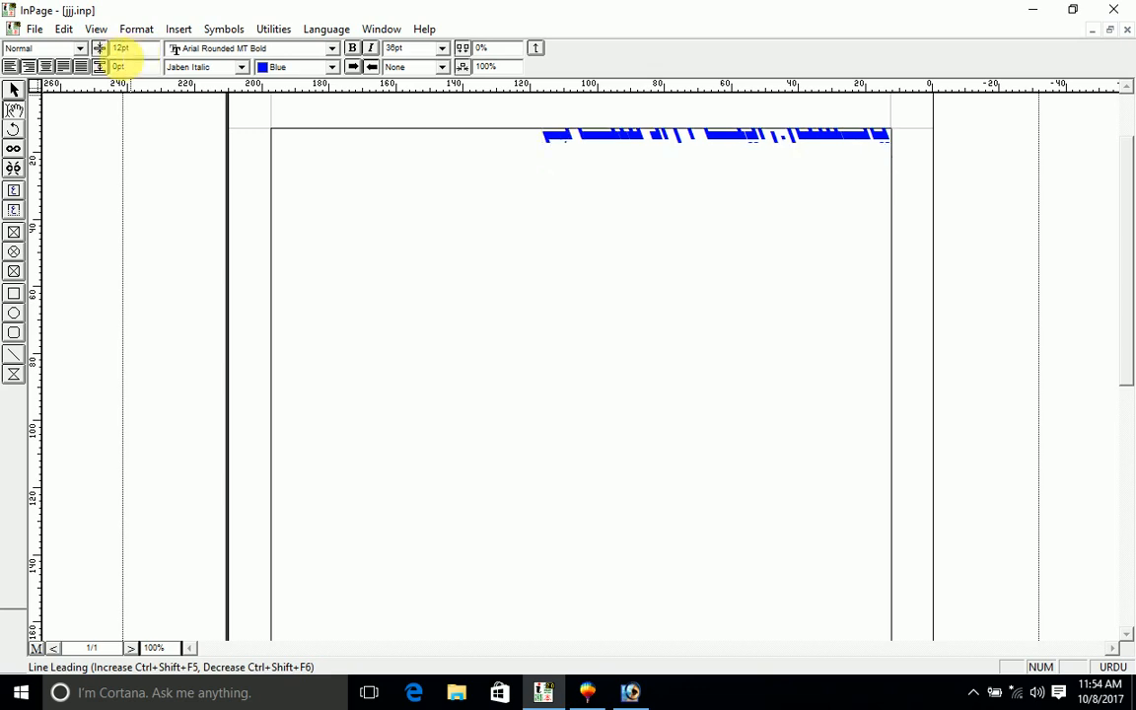
{"action": "left_click_drag", "start_coordinate": [145, 48], "coordinate": [96, 32]}
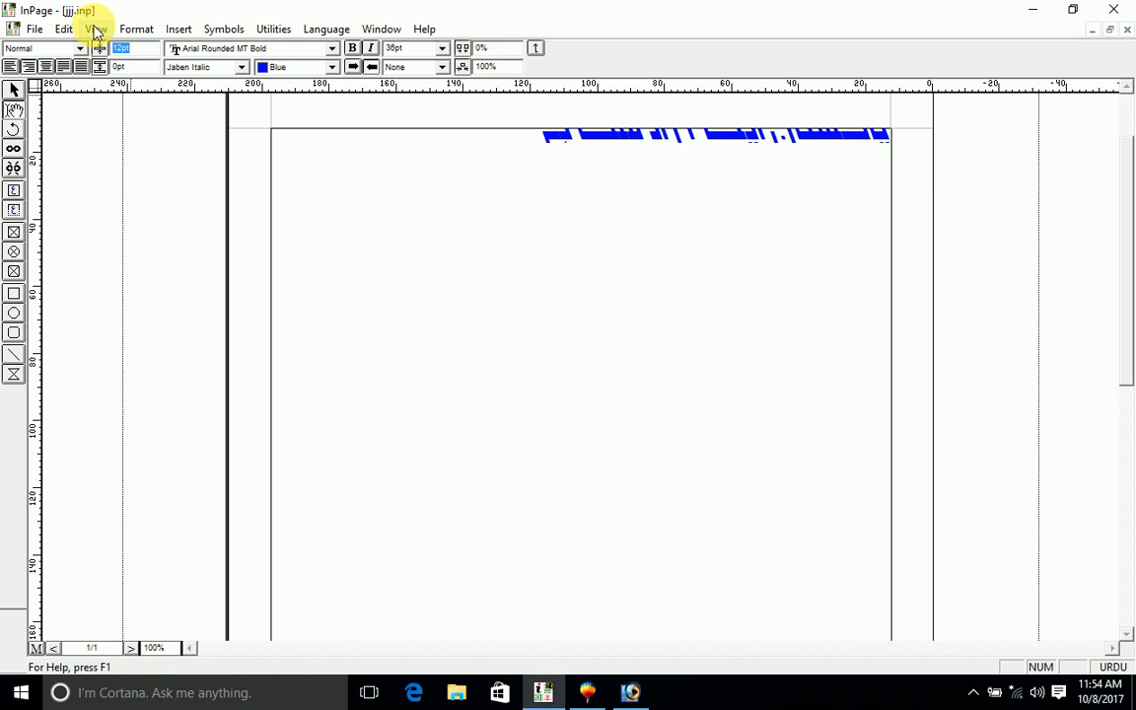
{"action": "type", "text": "15"}
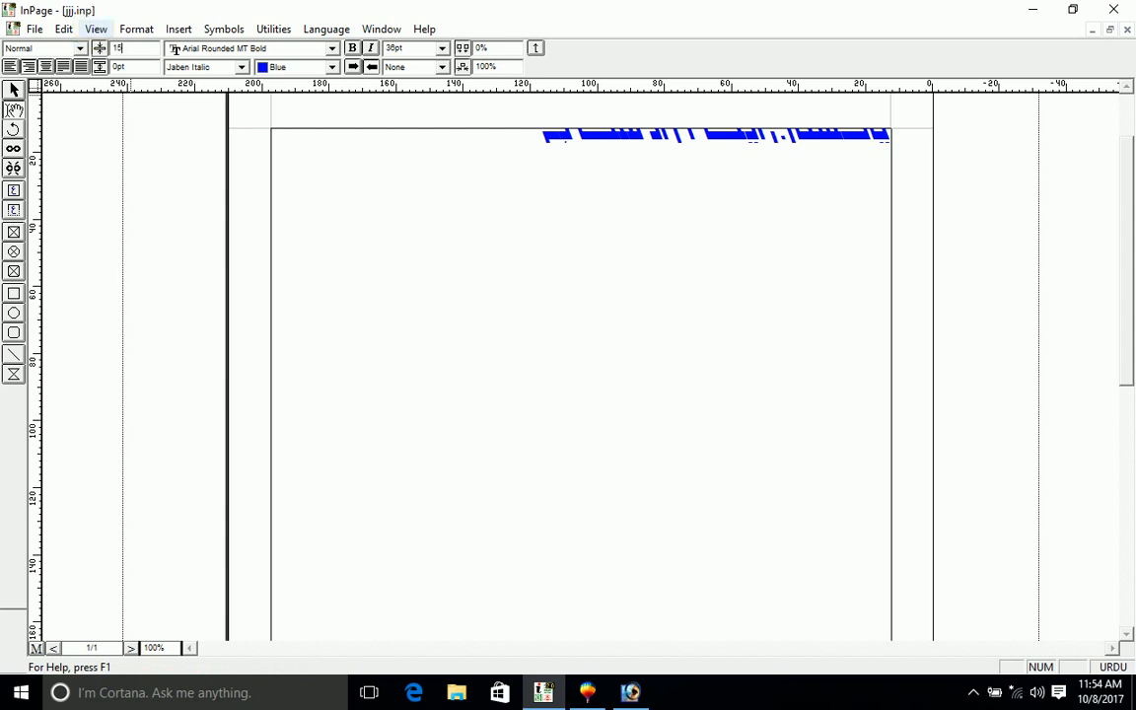
{"action": "key", "text": "Return"}
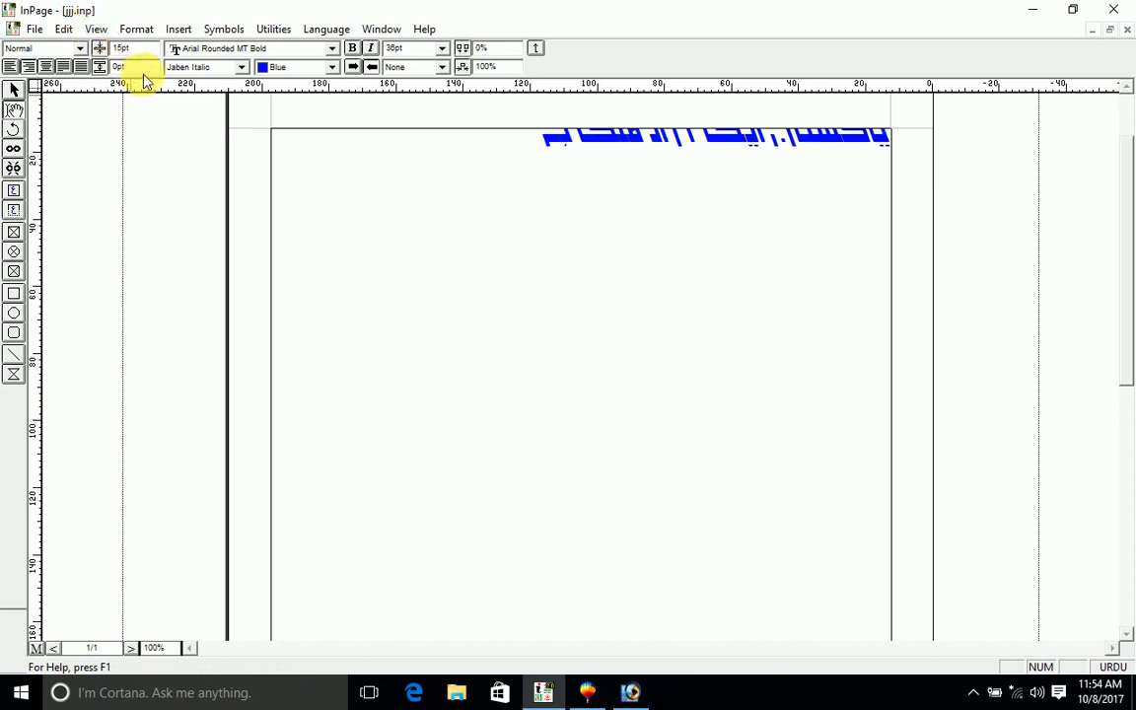
Step: Set the Urdu sentence's line leading to 100 pt
{"action": "left_click_drag", "start_coordinate": [148, 47], "coordinate": [121, 47]}
{"action": "type", "text": "100"}
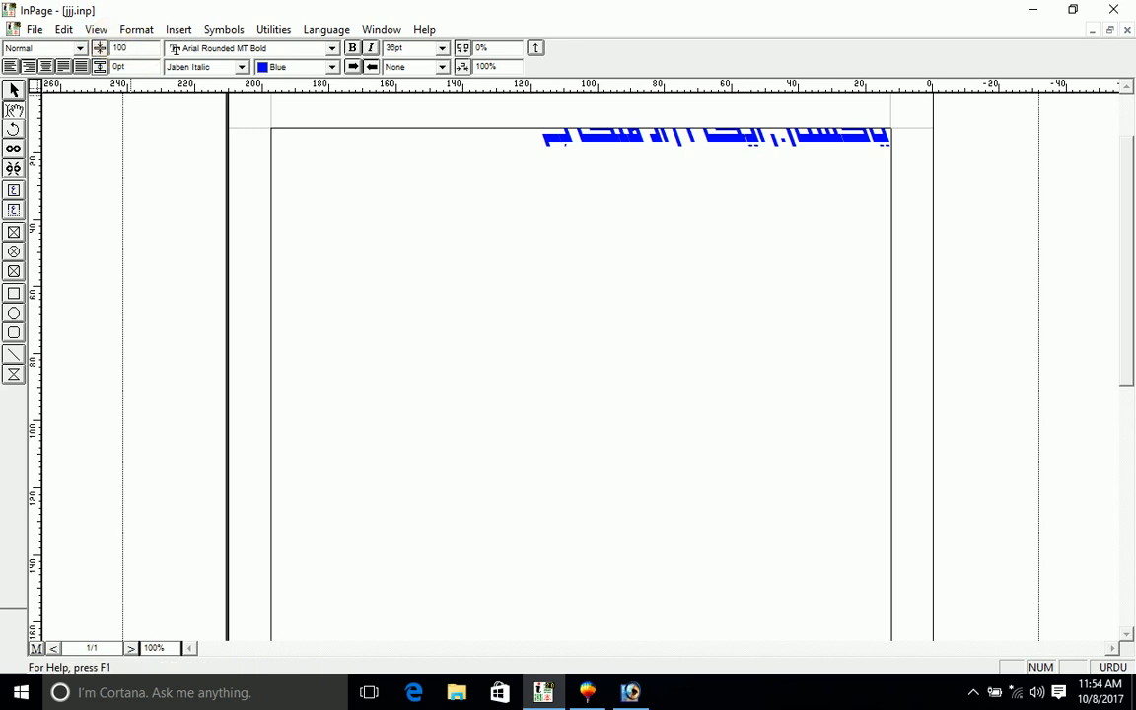
{"action": "key", "text": "Return"}
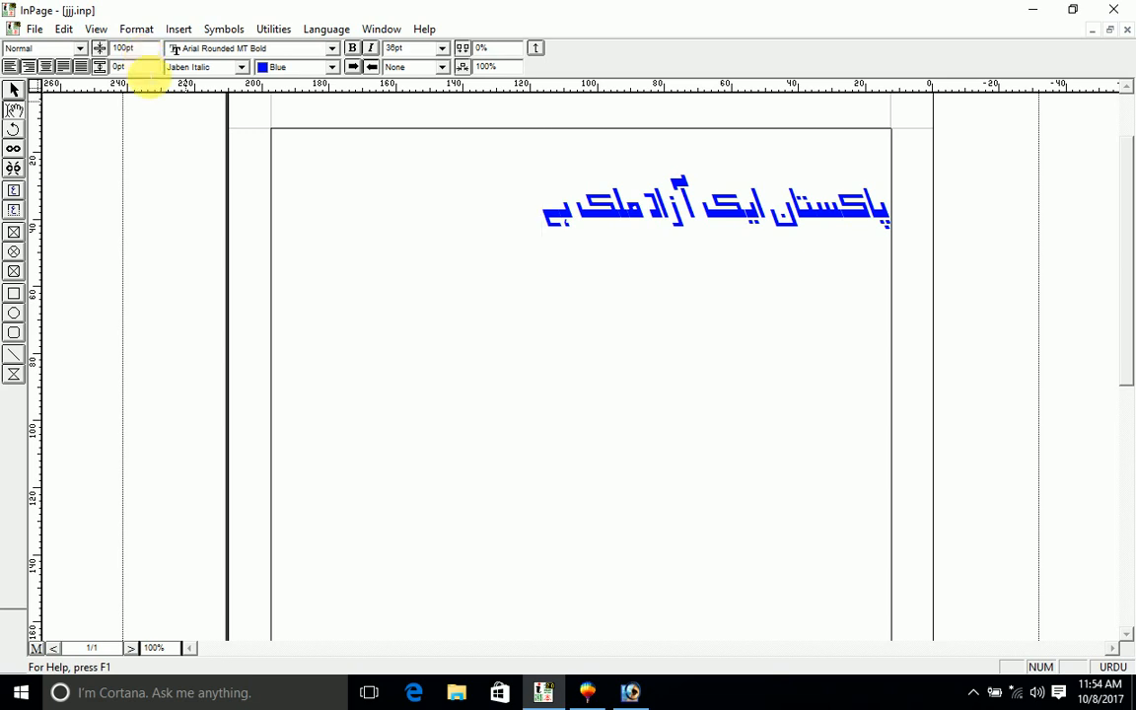
Step: Try inter-line spacing values of 200 pt and 100 pt, selecting the whole sentence to compare the spacing
{"action": "left_click", "coordinate": [123, 66]}
{"action": "double_click", "coordinate": [122, 66]}
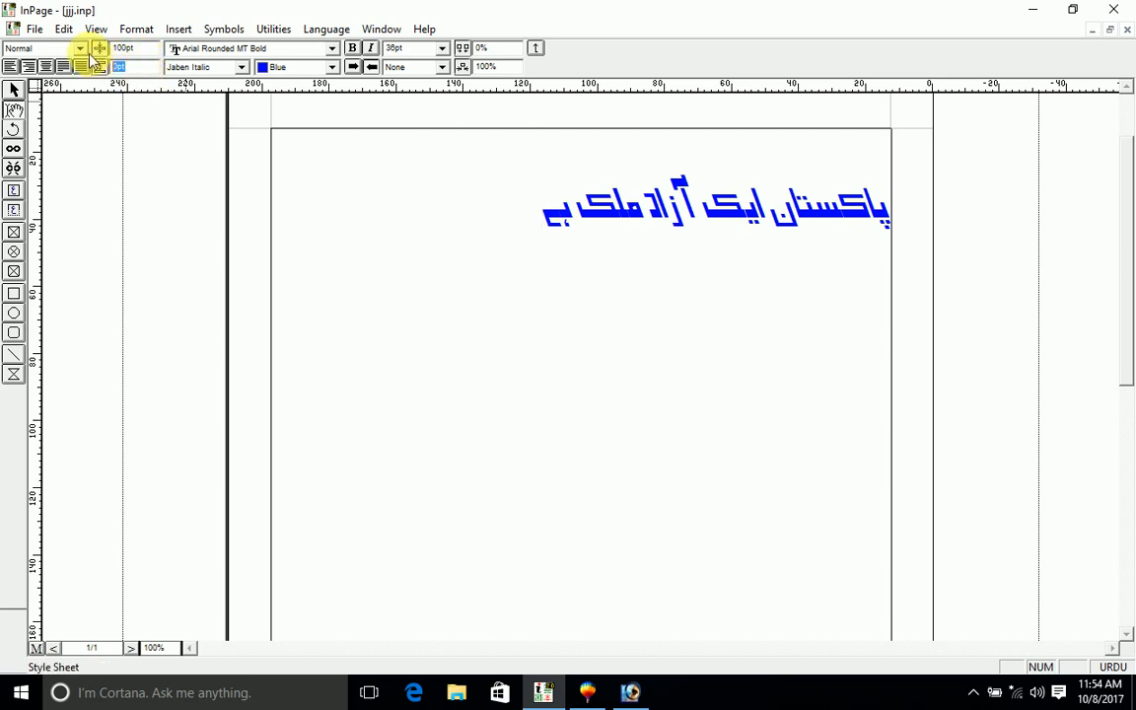
{"action": "type", "text": "2"}
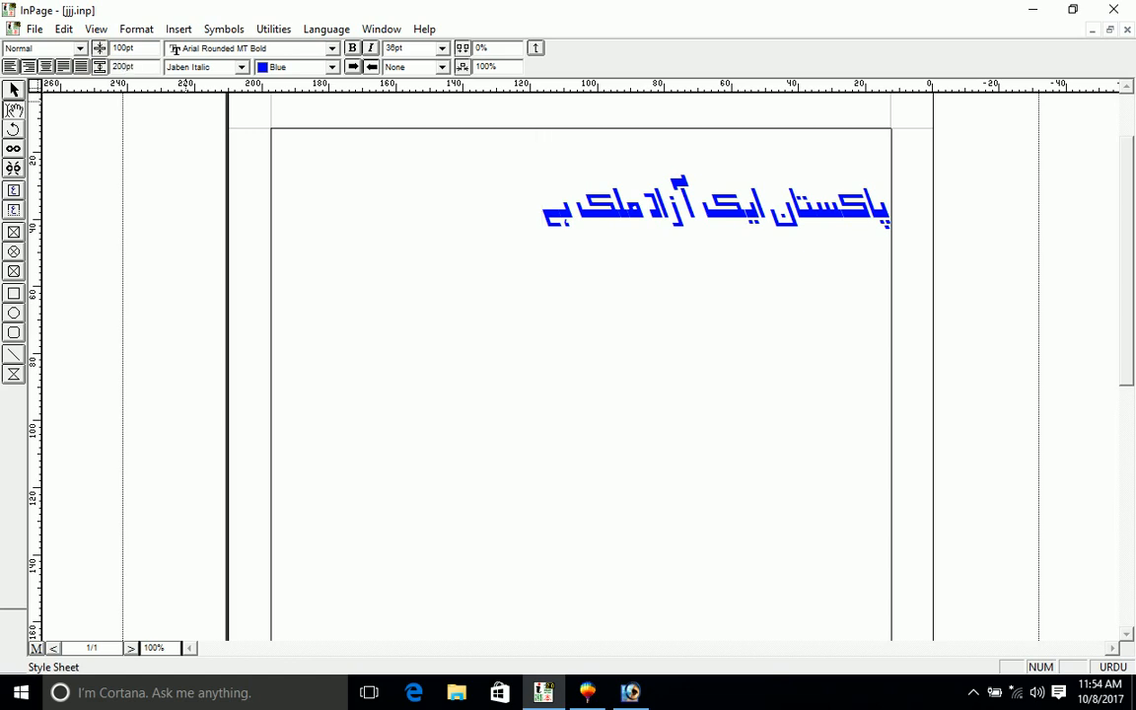
{"action": "left_click", "coordinate": [761, 228]}
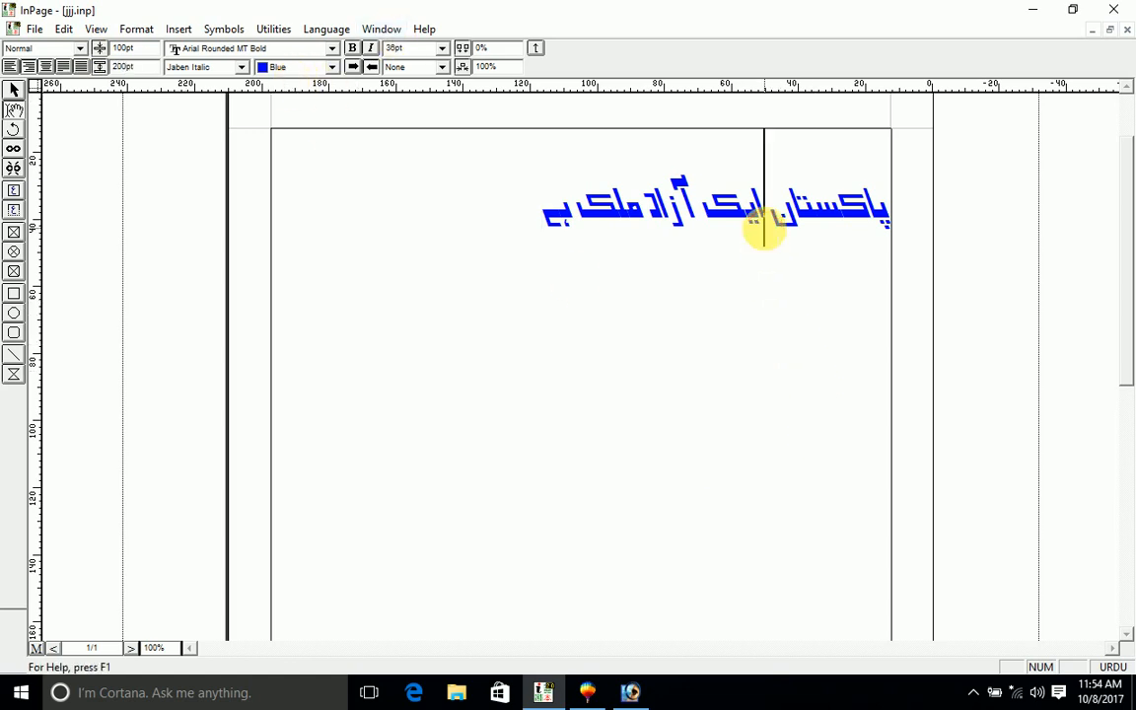
{"action": "key", "text": "ctrl+a"}
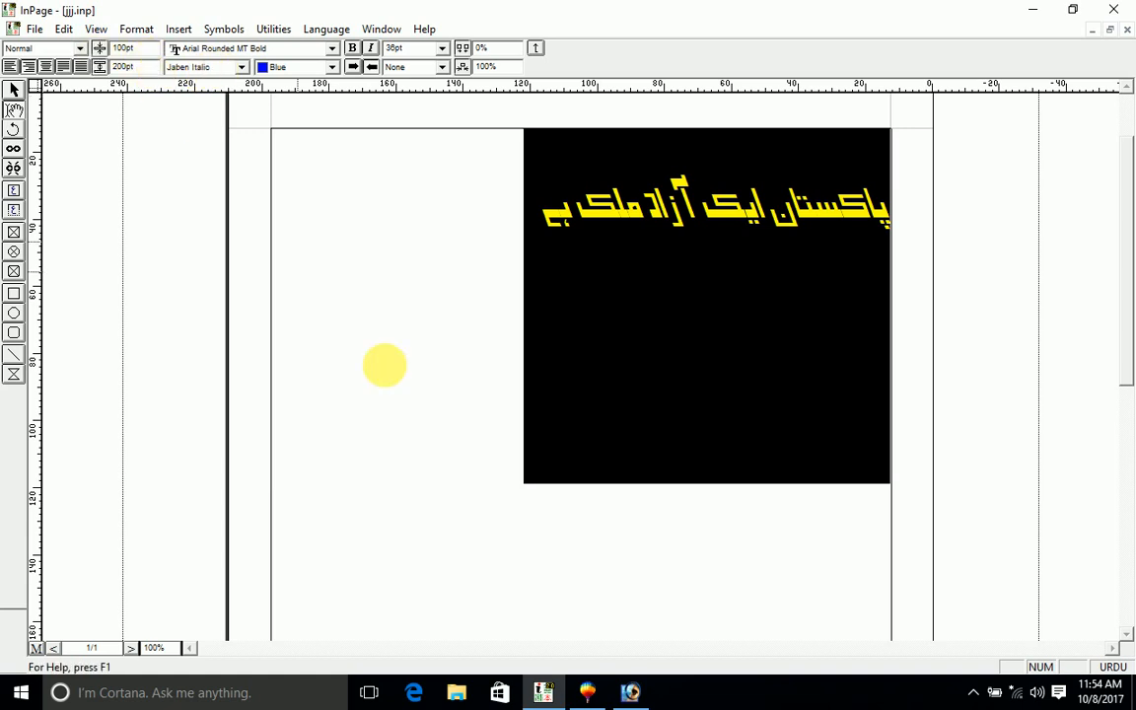
{"action": "left_click_drag", "start_coordinate": [150, 70], "coordinate": [8, 53]}
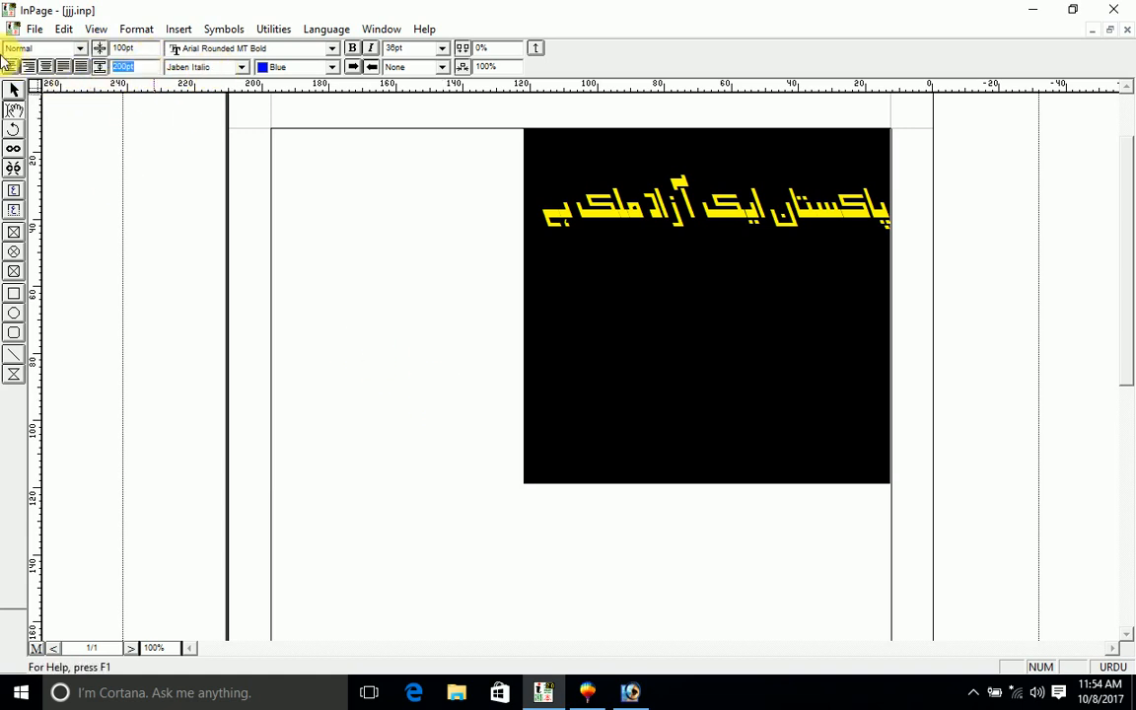
{"action": "type", "text": "1"}
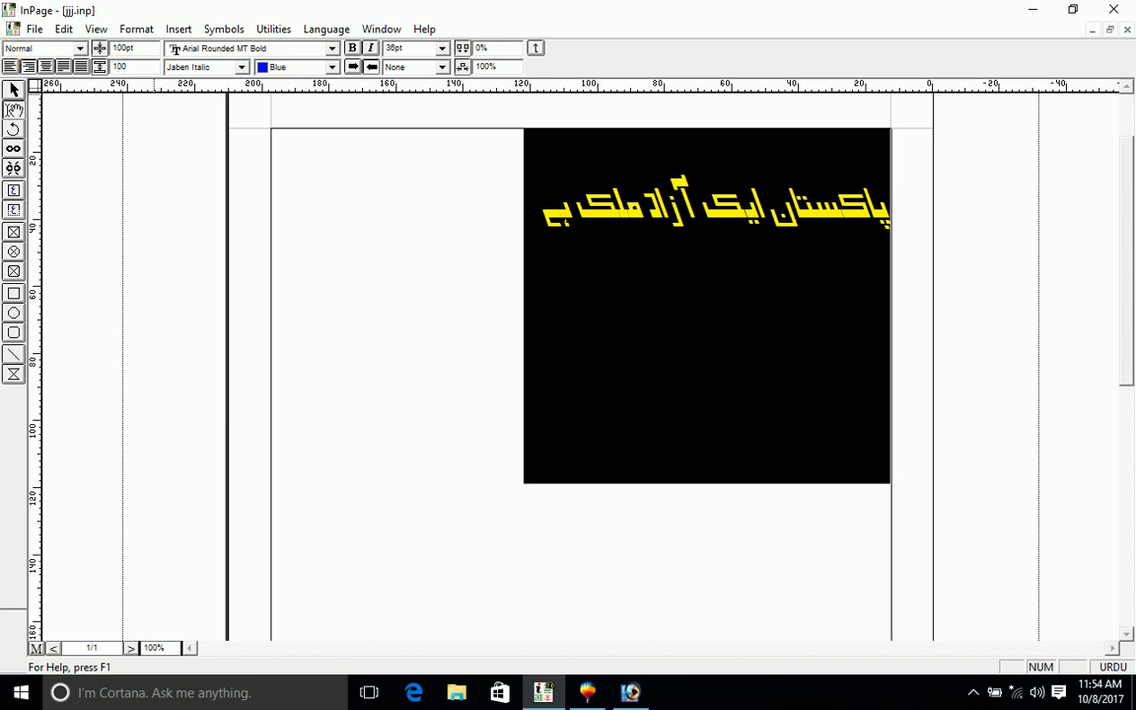
{"action": "type", "text": "00"}
{"action": "key", "text": "Return"}
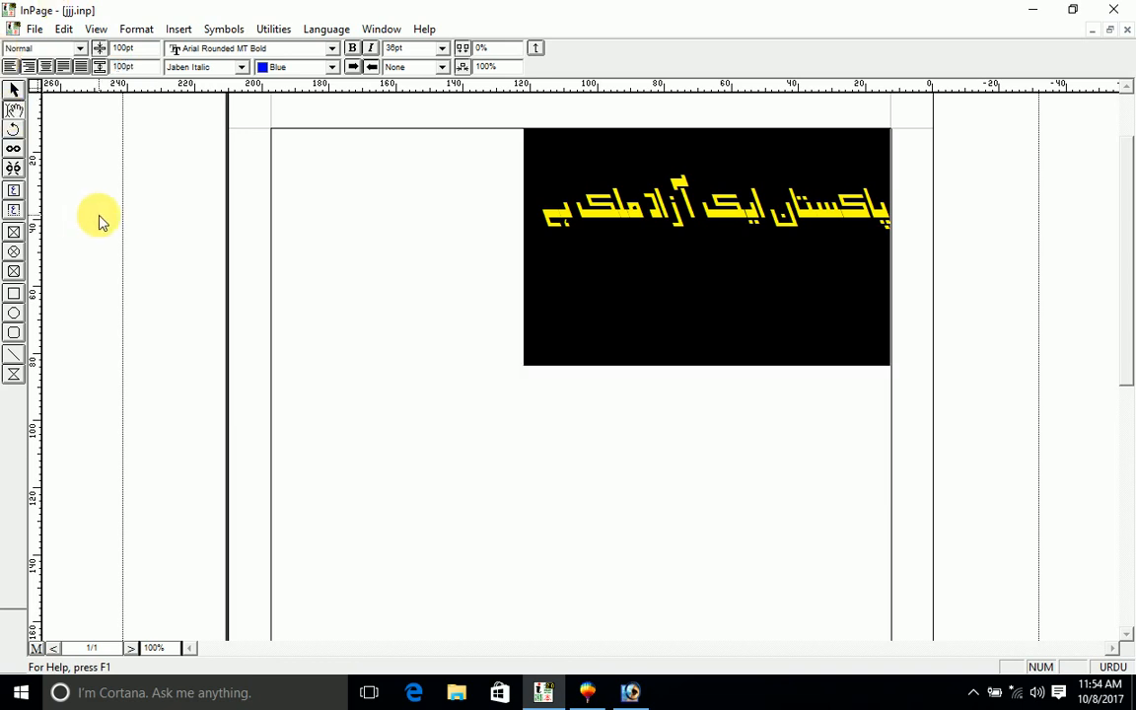
Step: Set the selected sentence's inter-line spacing to 12 pt
{"action": "left_click_drag", "start_coordinate": [135, 67], "coordinate": [82, 71]}
{"action": "type", "text": "12"}
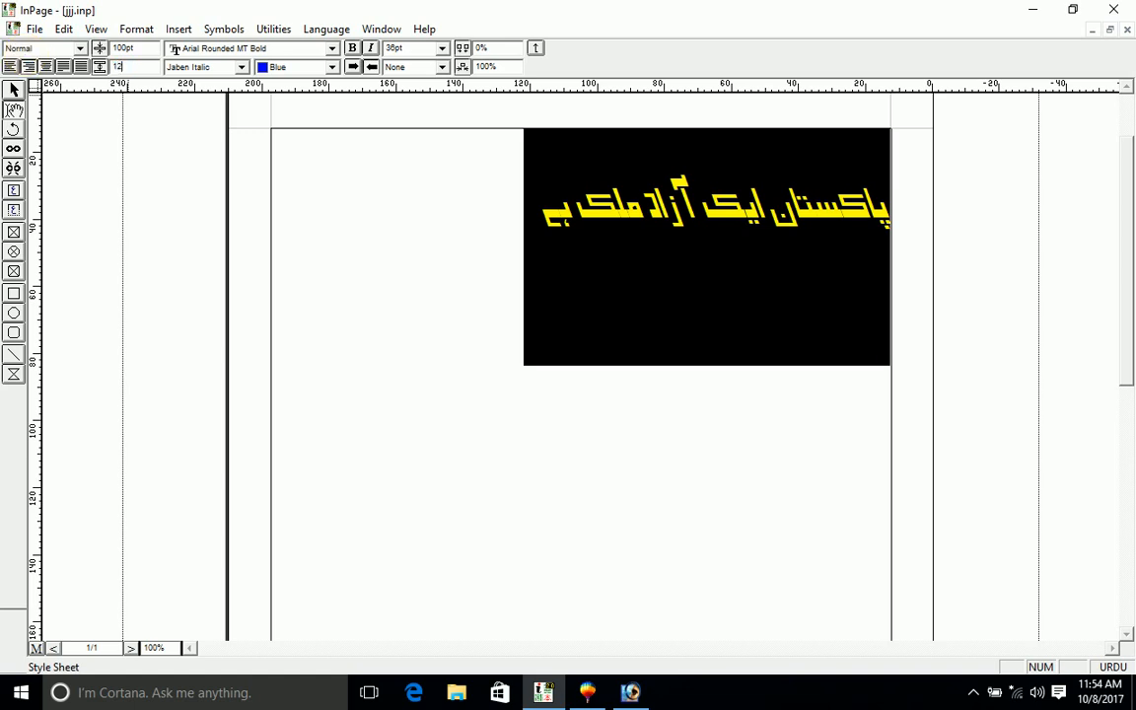
{"action": "key", "text": "Return"}
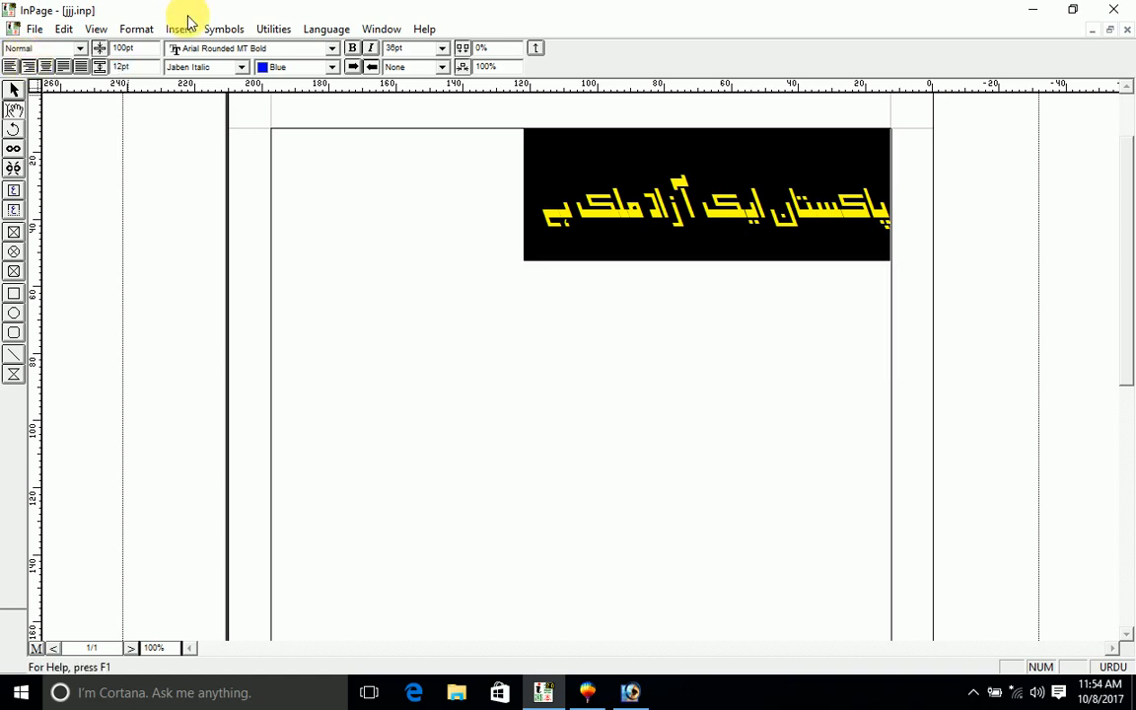
Step: Set the selected Urdu sentence's line leading to Auto and deselect the text
{"action": "left_click_drag", "start_coordinate": [139, 48], "coordinate": [37, 30]}
{"action": "type", "text": "a"}
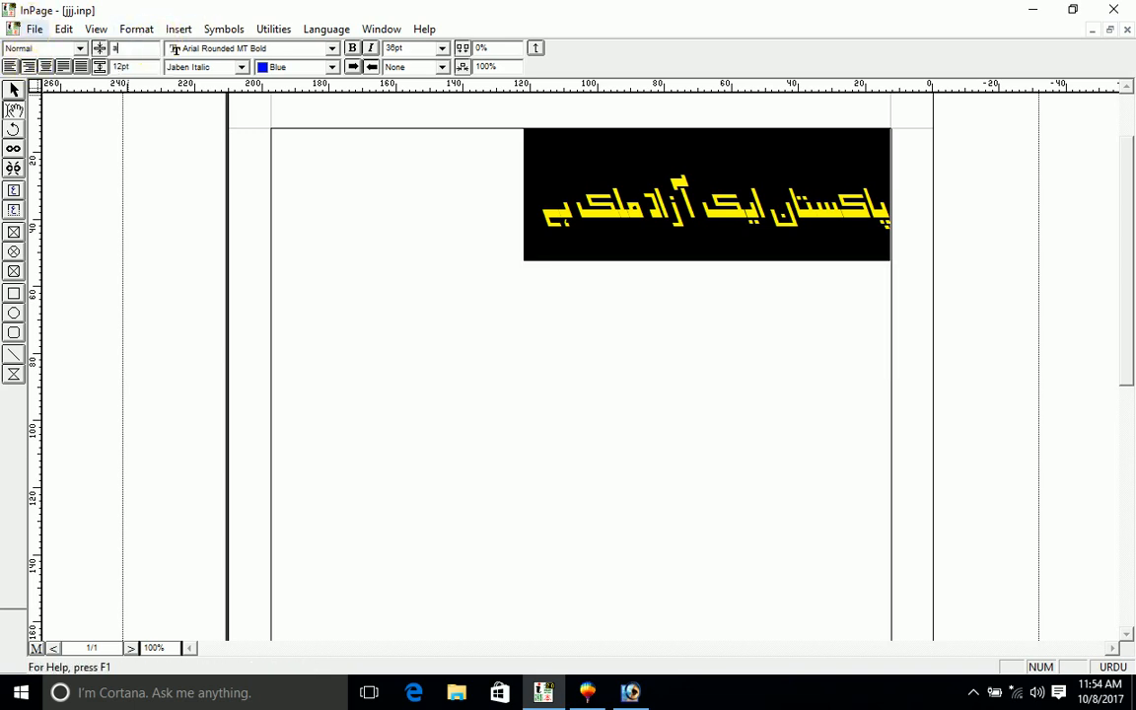
{"action": "key", "text": "Return"}
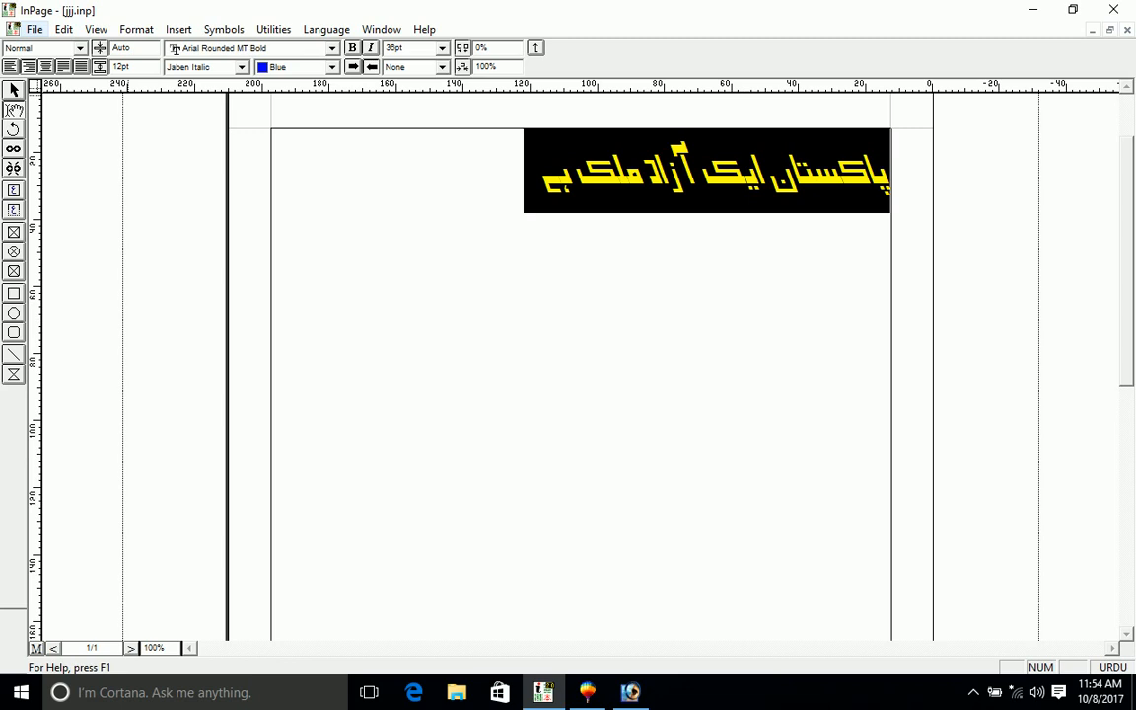
{"action": "left_click", "coordinate": [522, 296]}
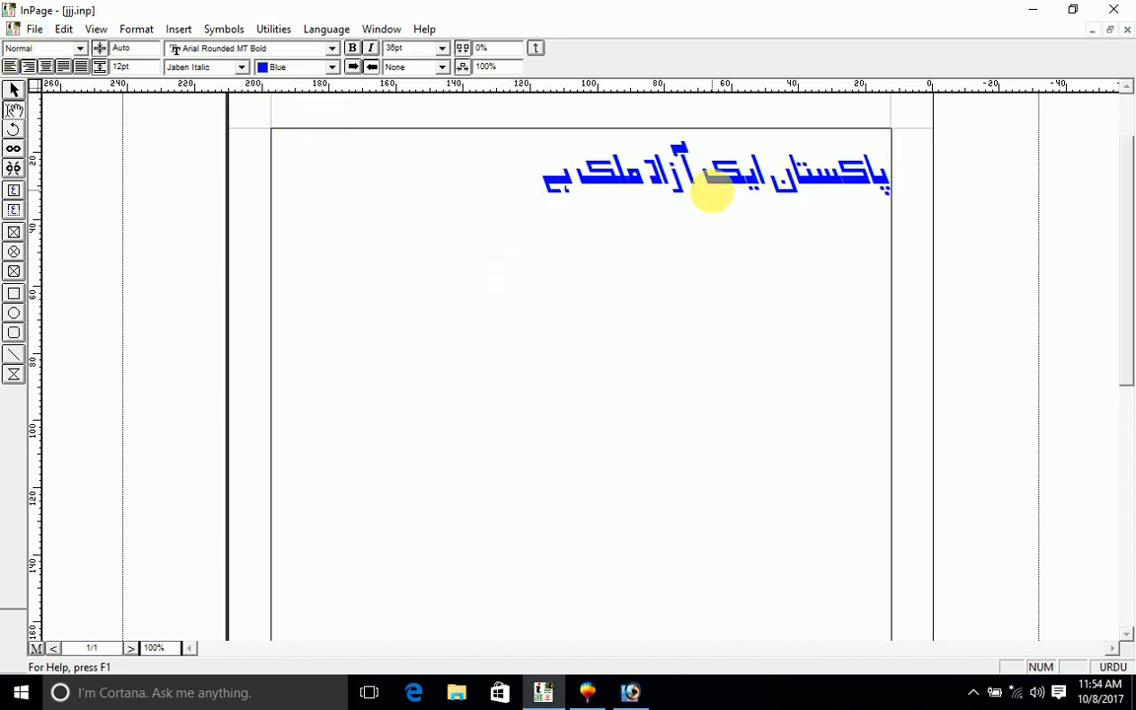
Step: Select the whole sentence, try left, right, centre and normal justified alignment on it, and finish with Full Justify
{"action": "triple_click", "coordinate": [715, 195]}
{"action": "key", "text": "ctrl+c"}
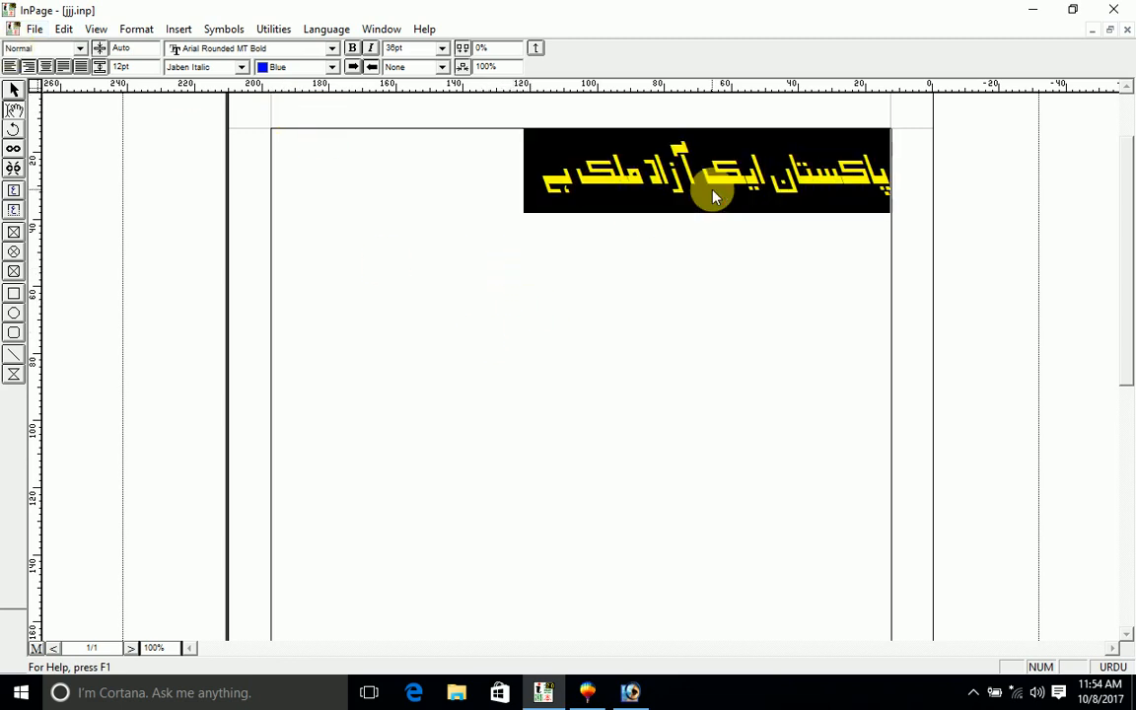
{"action": "left_click", "coordinate": [12, 68]}
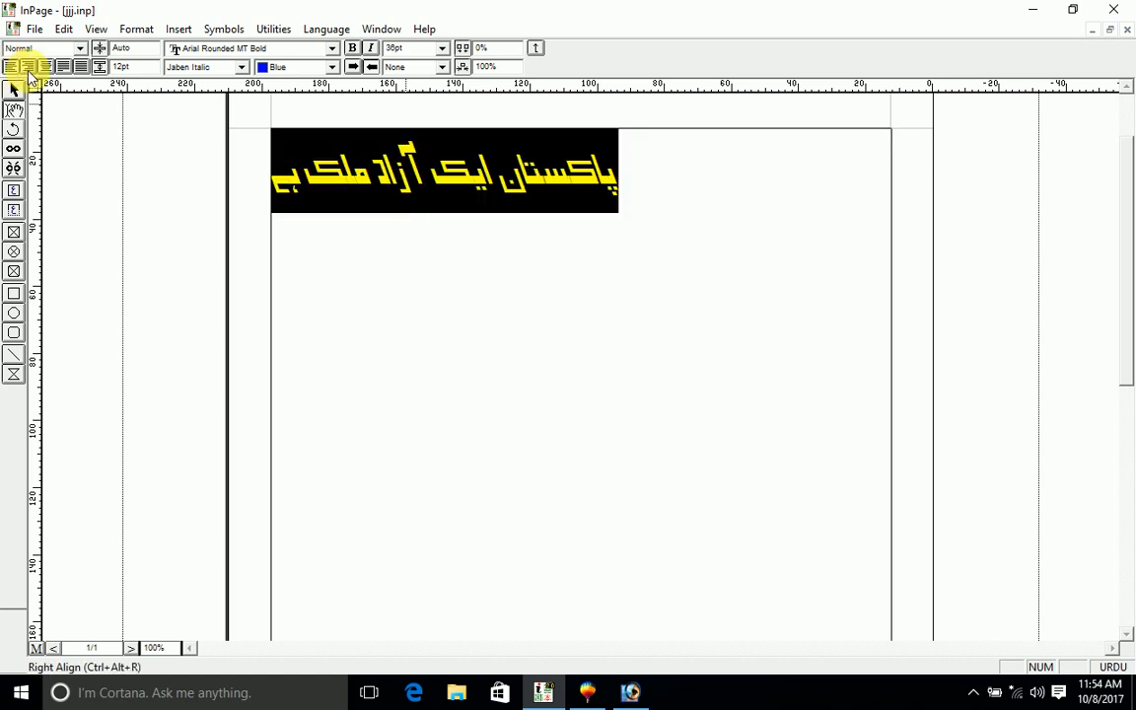
{"action": "left_click", "coordinate": [29, 67]}
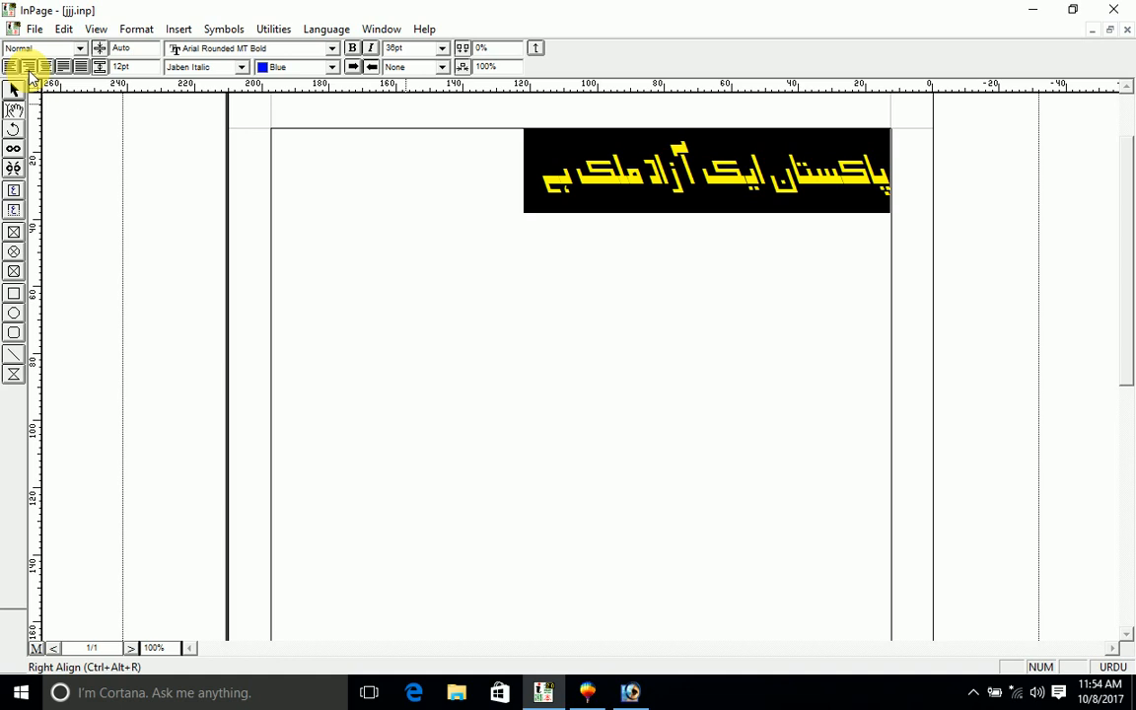
{"action": "left_click", "coordinate": [47, 69]}
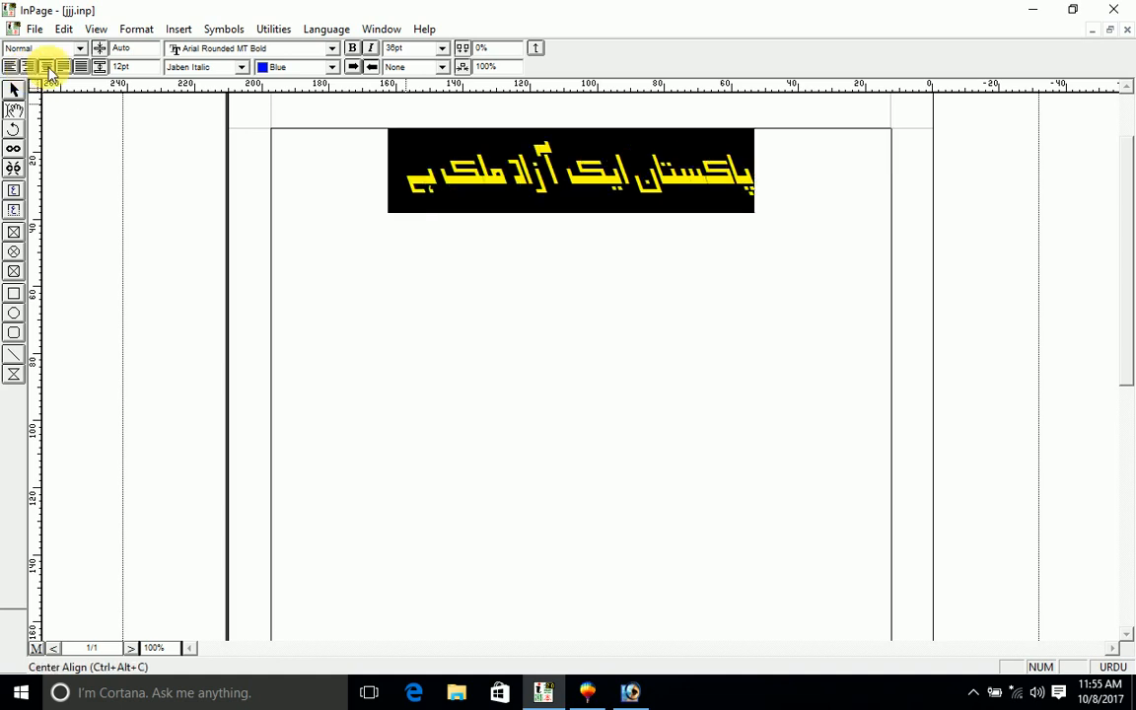
{"action": "left_click", "coordinate": [67, 69]}
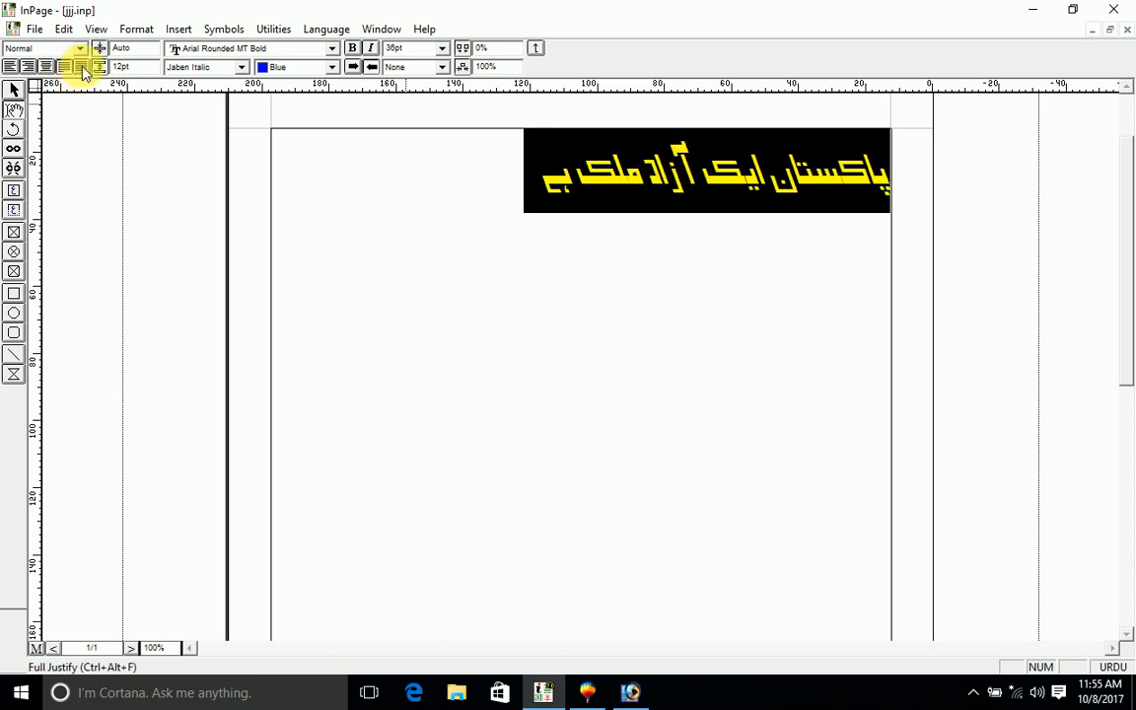
{"action": "left_click", "coordinate": [83, 67]}
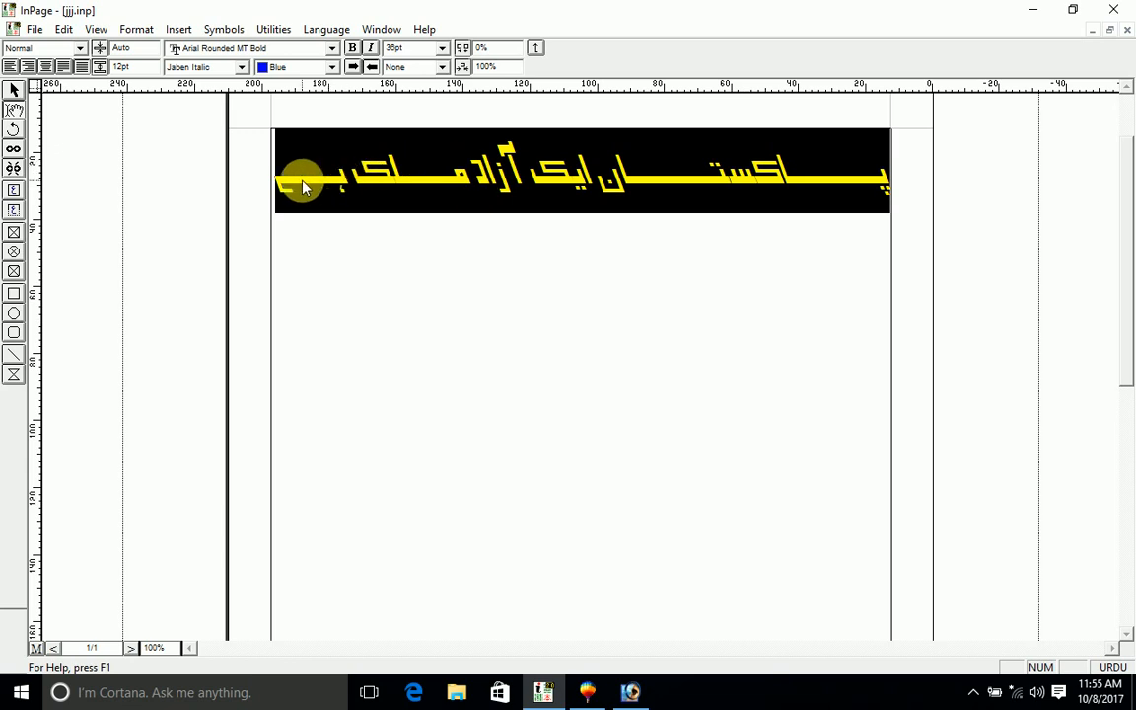
Step: Cut the selected sentence and paste it back into the text frame
{"action": "left_click", "coordinate": [64, 30]}
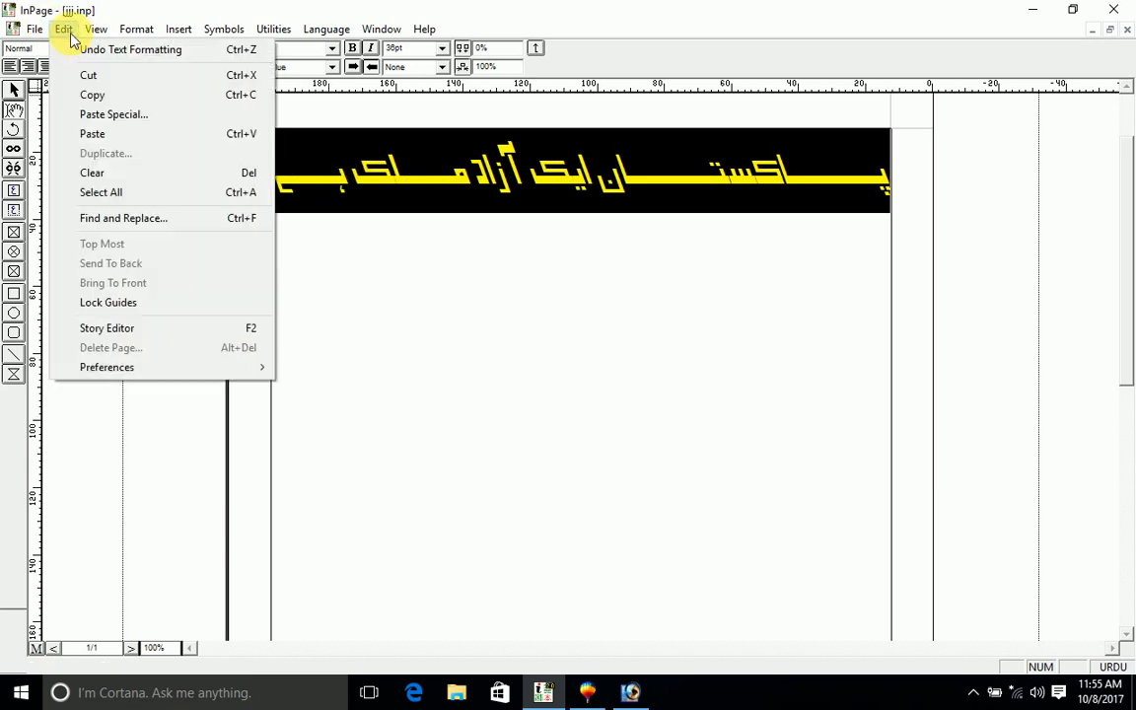
{"action": "left_click", "coordinate": [684, 271]}
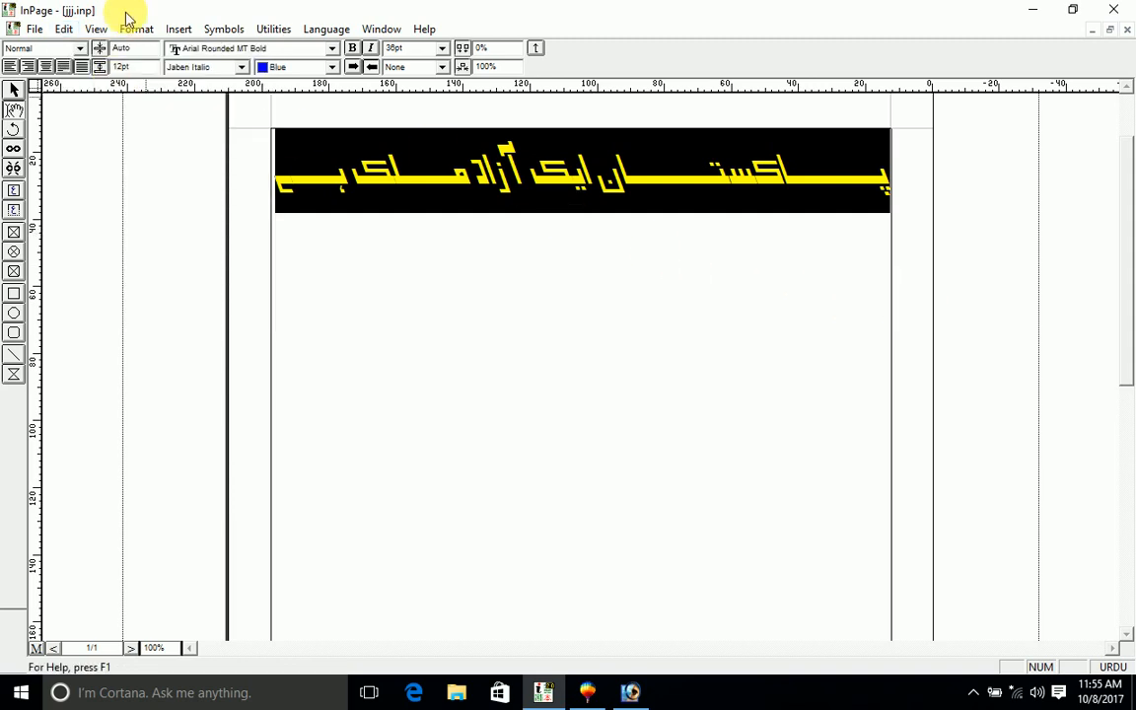
{"action": "left_click", "coordinate": [77, 30]}
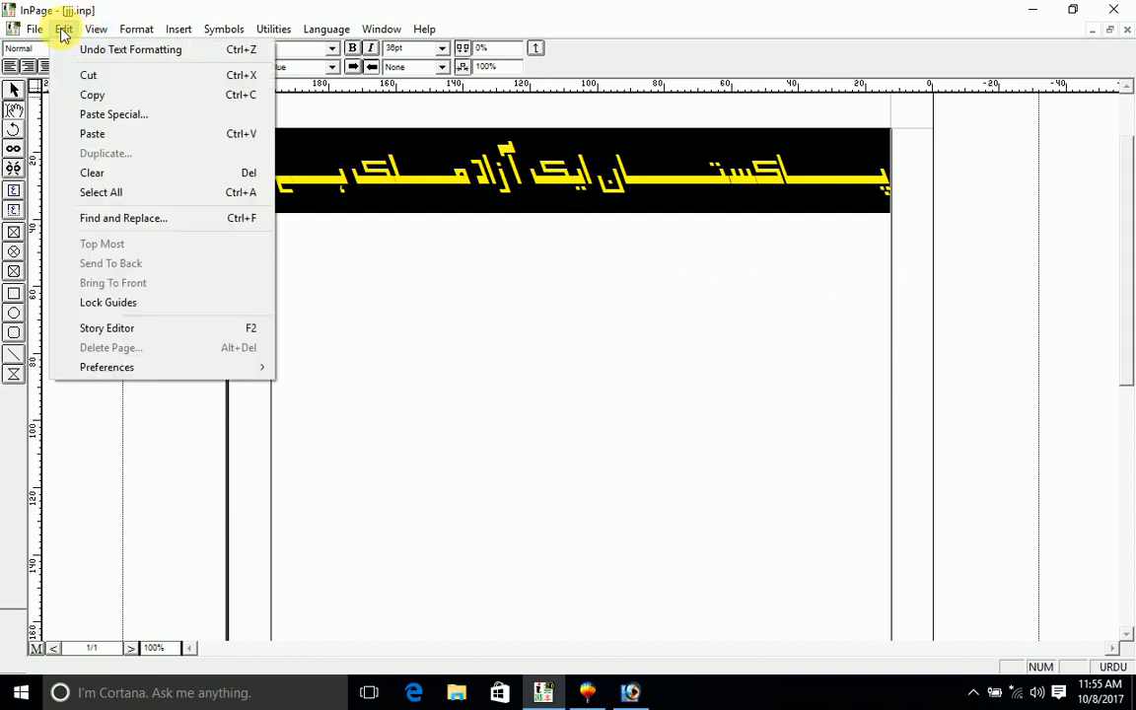
{"action": "left_click", "coordinate": [89, 79]}
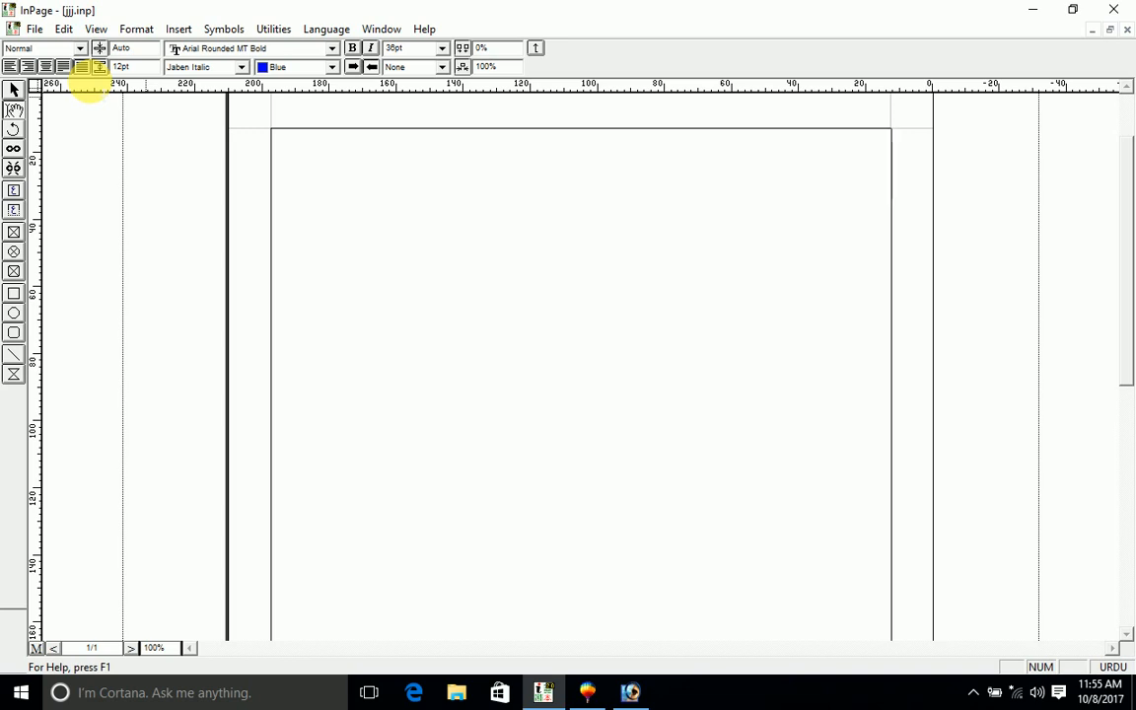
{"action": "key", "text": "ctrl+v"}
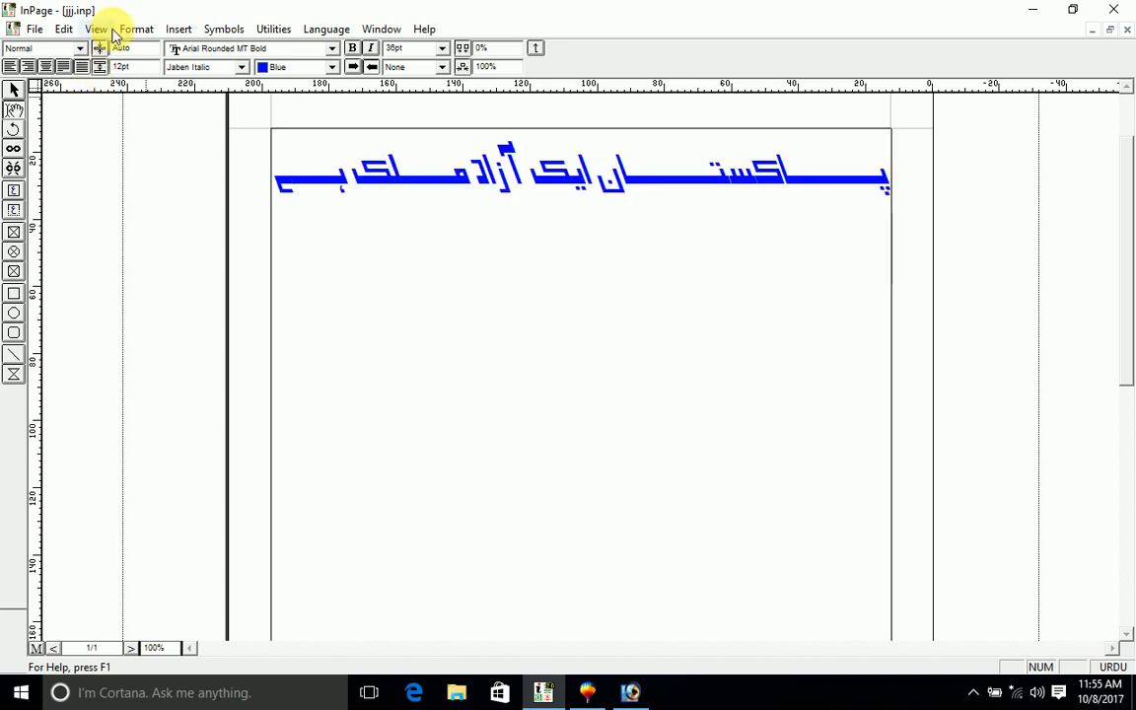
Step: Undo the last text edit and restore the pasted sentence by redoing it
{"action": "left_click", "coordinate": [59, 30]}
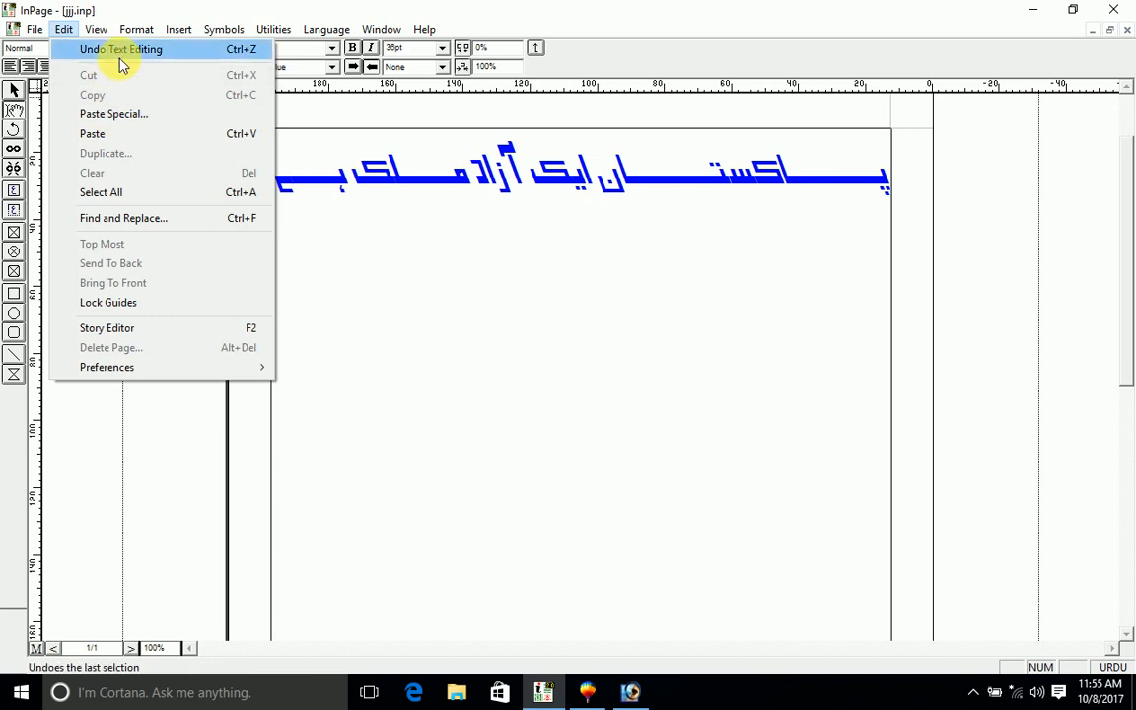
{"action": "left_click", "coordinate": [121, 49]}
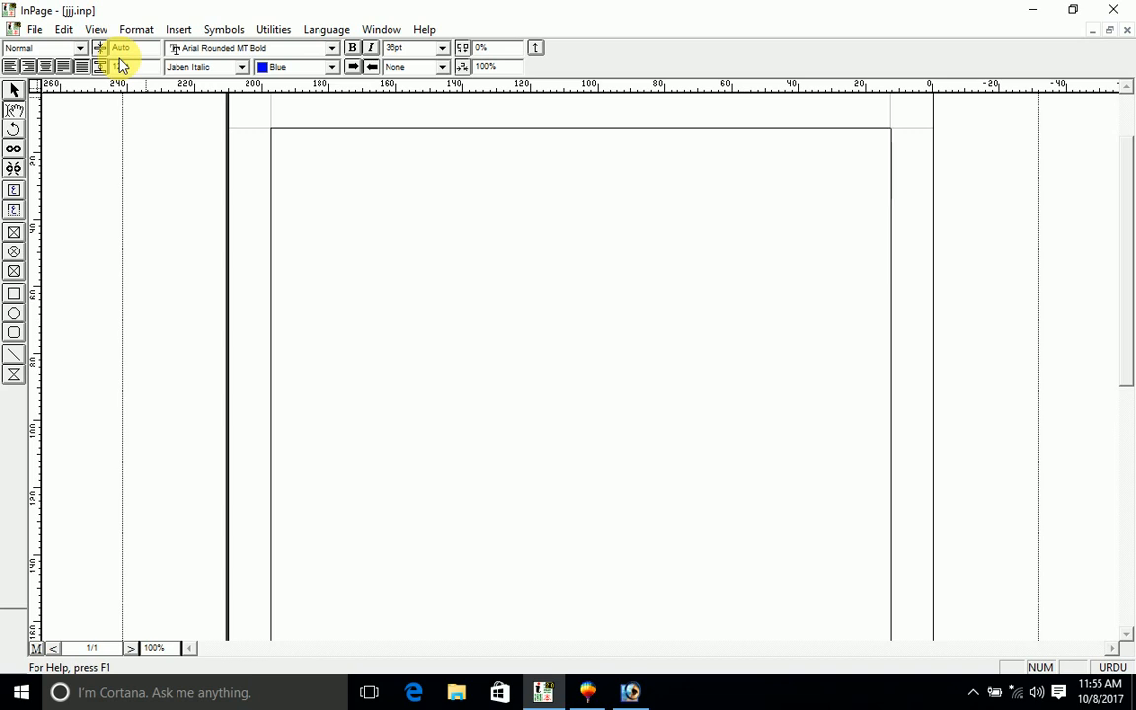
{"action": "key", "text": "ctrl+z"}
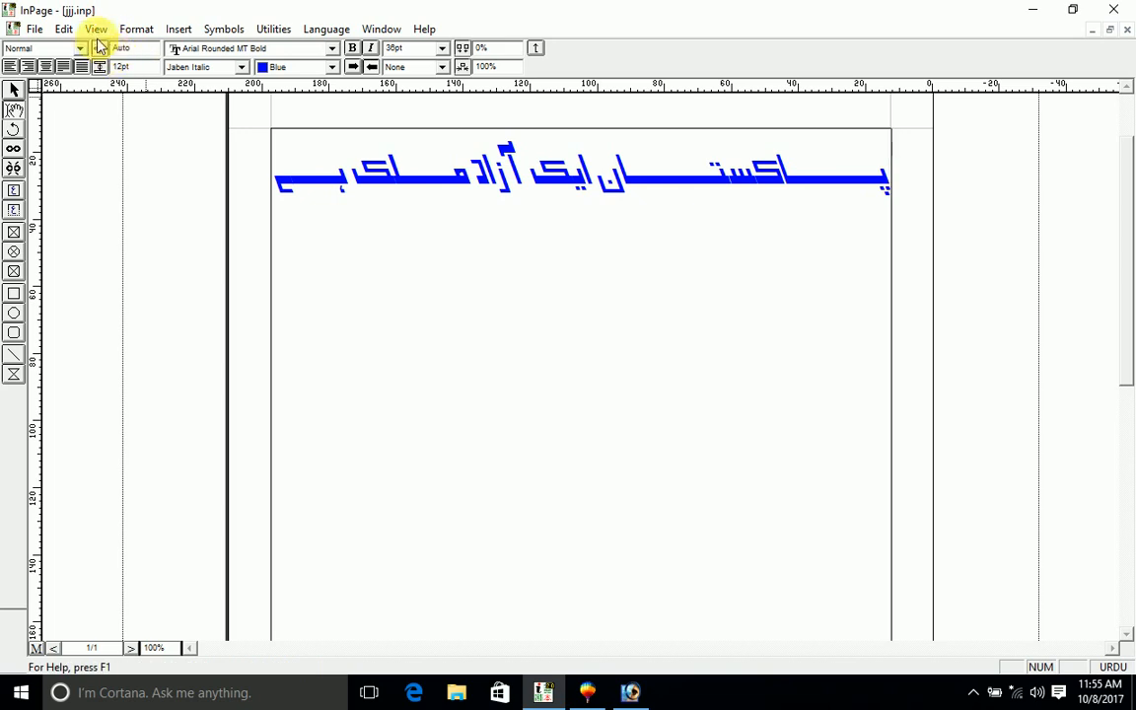
Step: Open the Paste Special dialog to view its paste formats and cancel it
{"action": "left_click", "coordinate": [65, 29]}
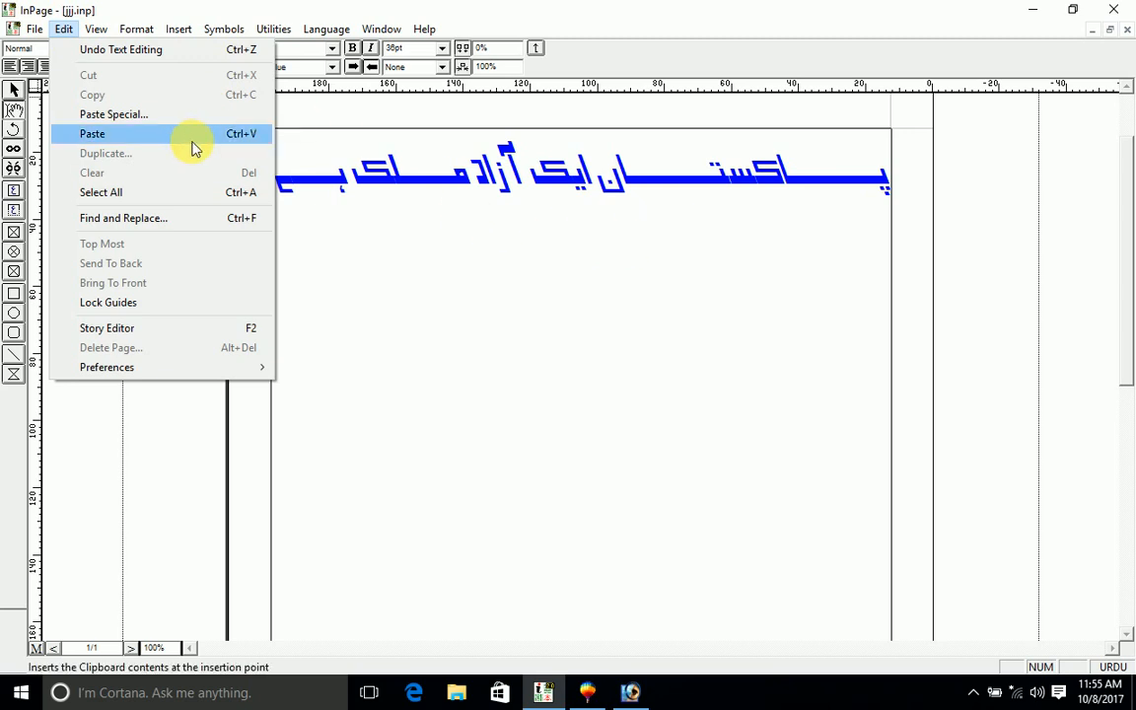
{"action": "left_click", "coordinate": [144, 115]}
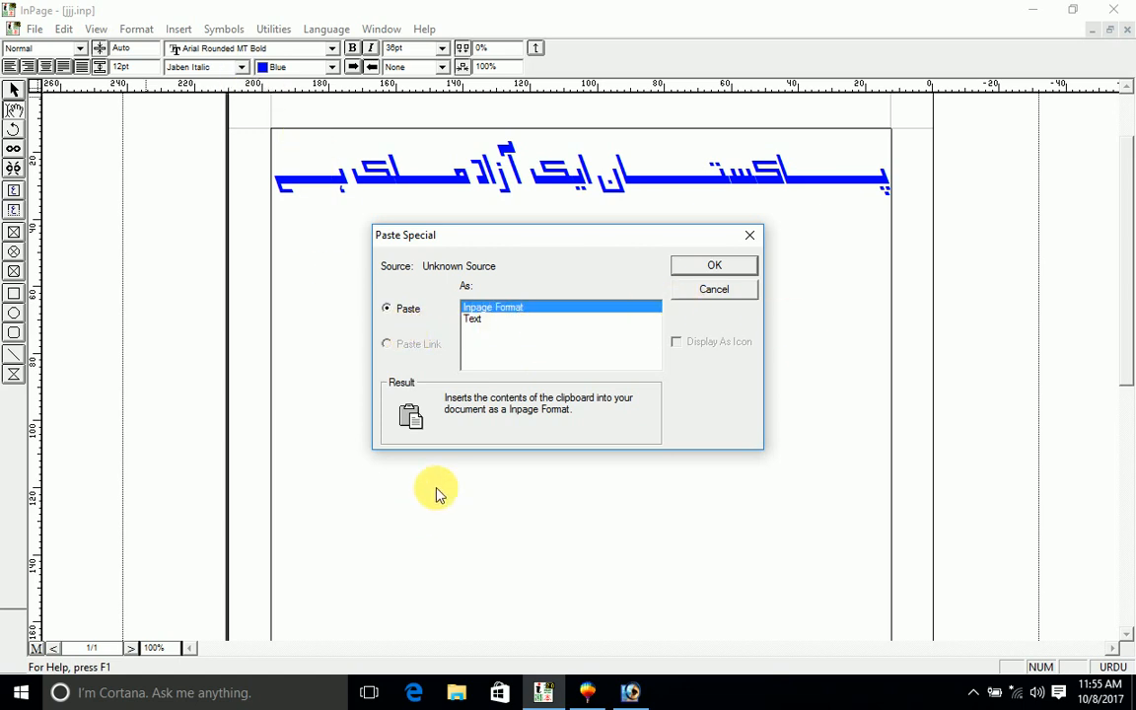
{"action": "left_click", "coordinate": [735, 293]}
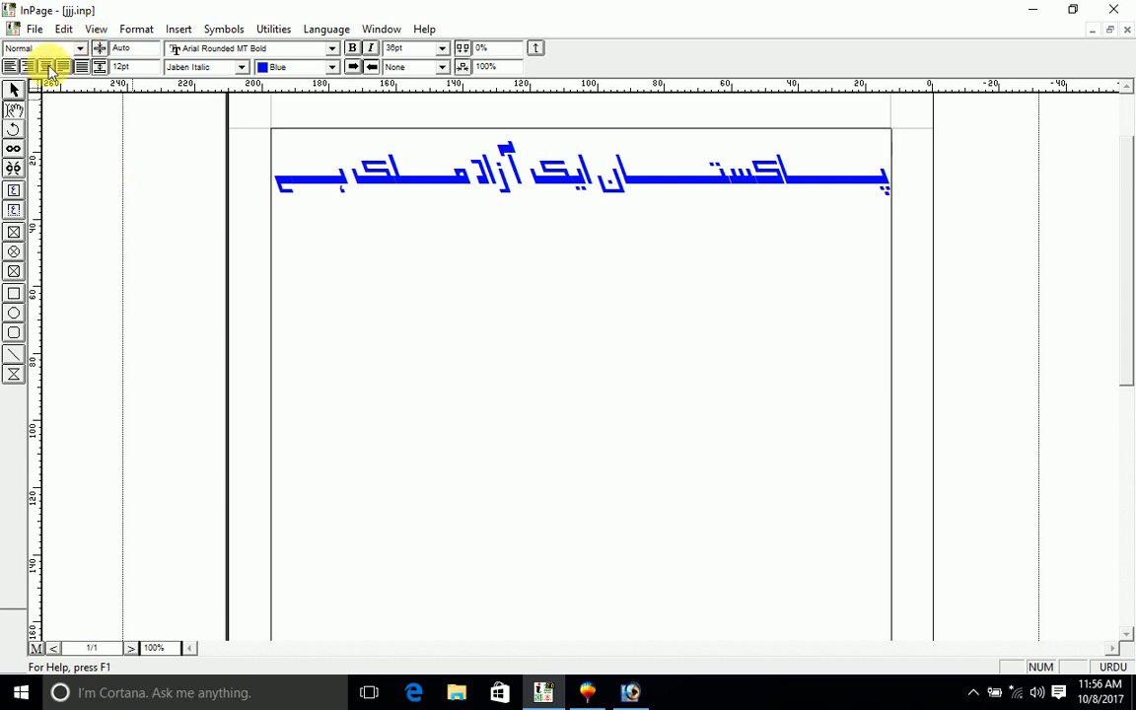
Step: Select all of the text on the page, review the Select All command, and deselect the text
{"action": "left_click", "coordinate": [568, 174]}
{"action": "key", "text": "ctrl+a"}
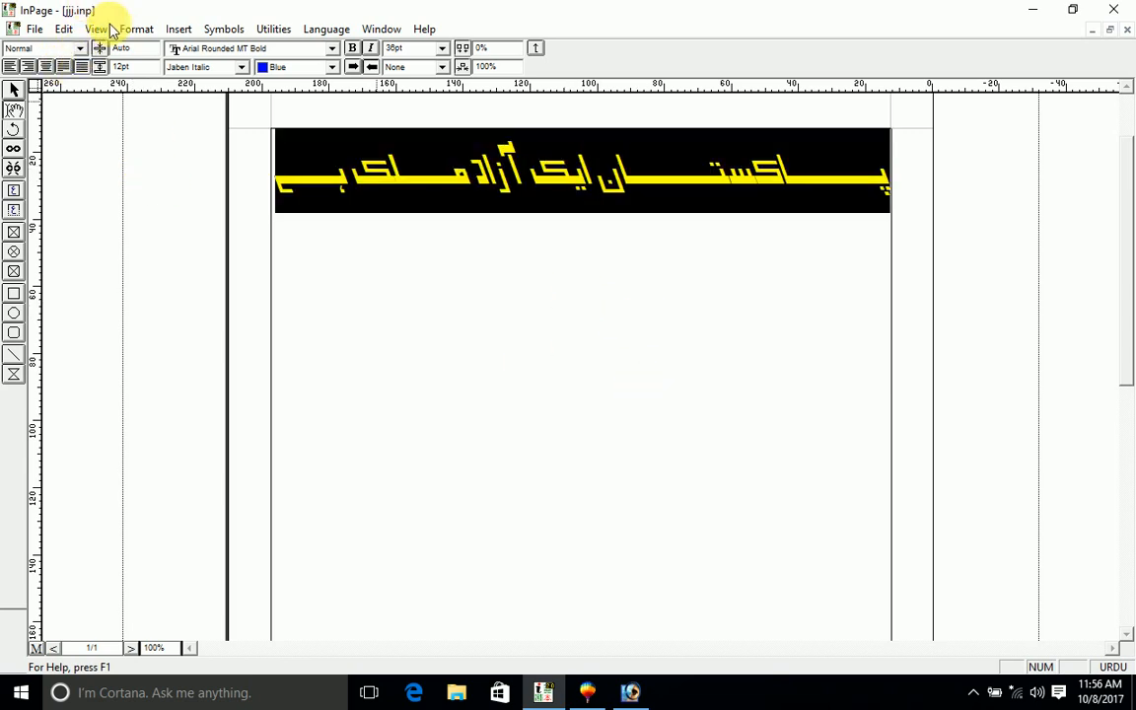
{"action": "left_click", "coordinate": [63, 29]}
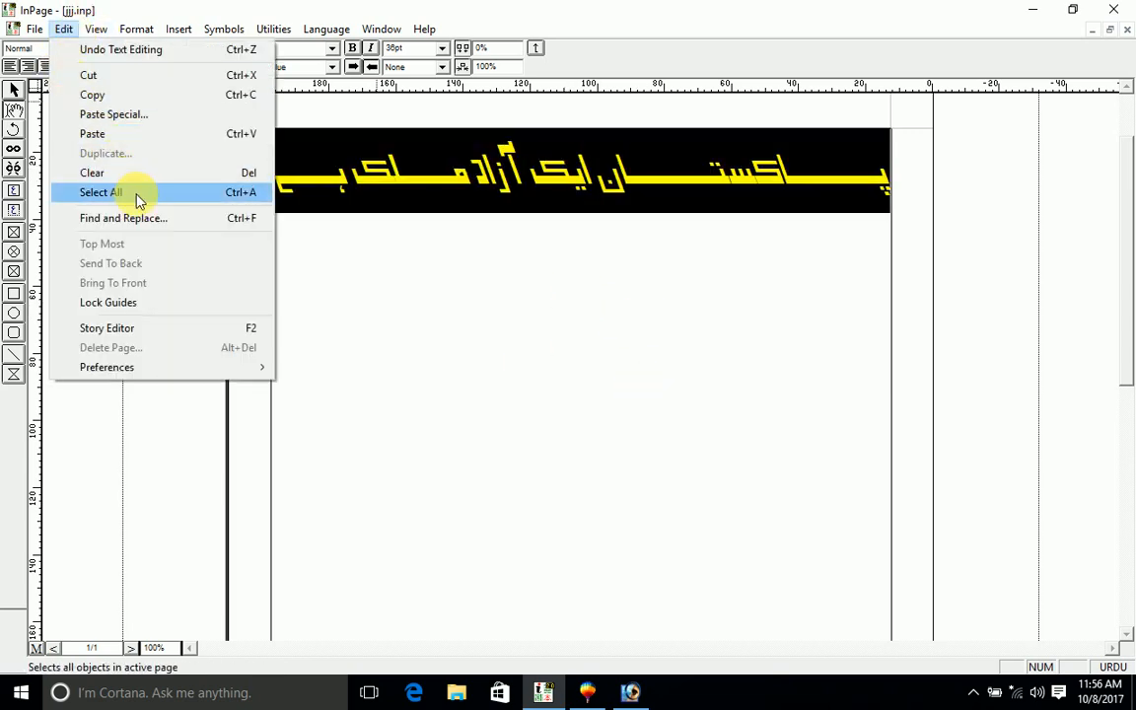
{"action": "left_click", "coordinate": [512, 173]}
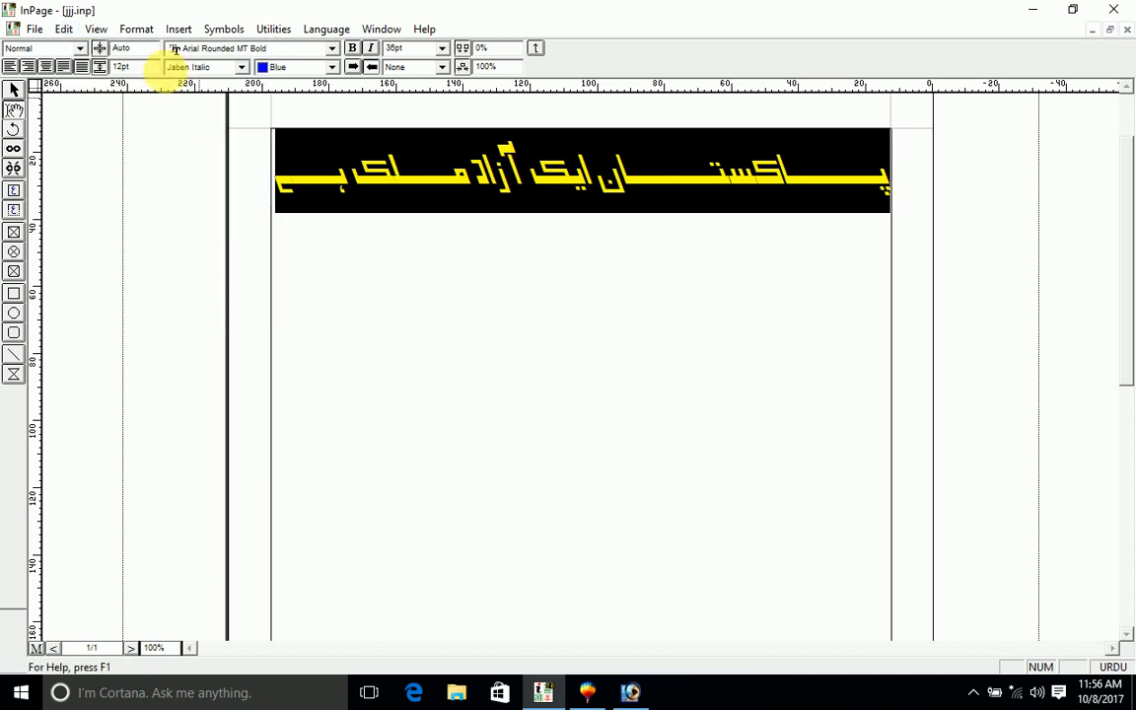
{"action": "left_click", "coordinate": [589, 352]}
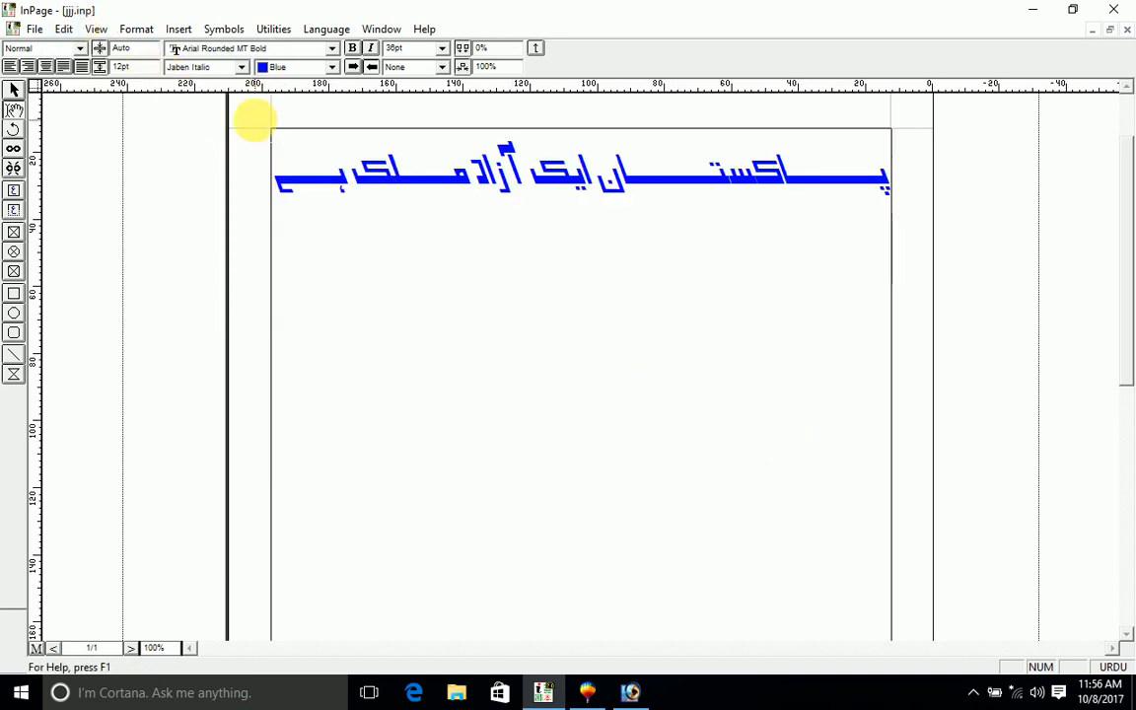
Step: Clear the whole Urdu sentence from the page and undo the deletion
{"action": "triple_click", "coordinate": [532, 173]}
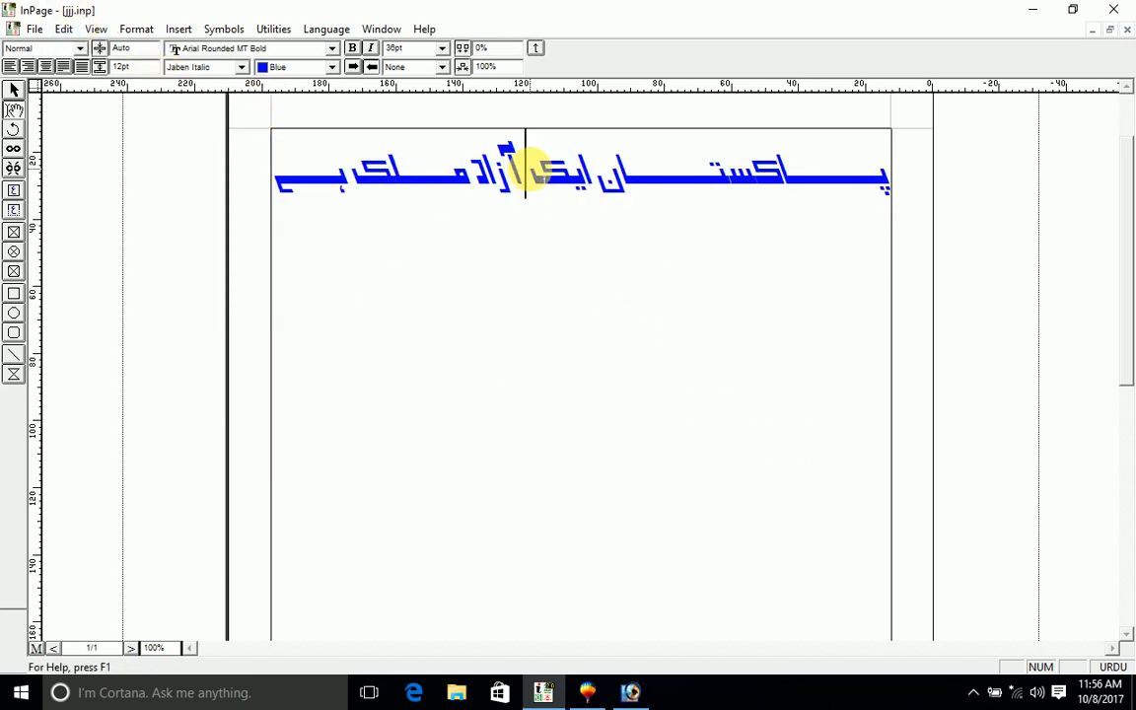
{"action": "left_click", "coordinate": [62, 28]}
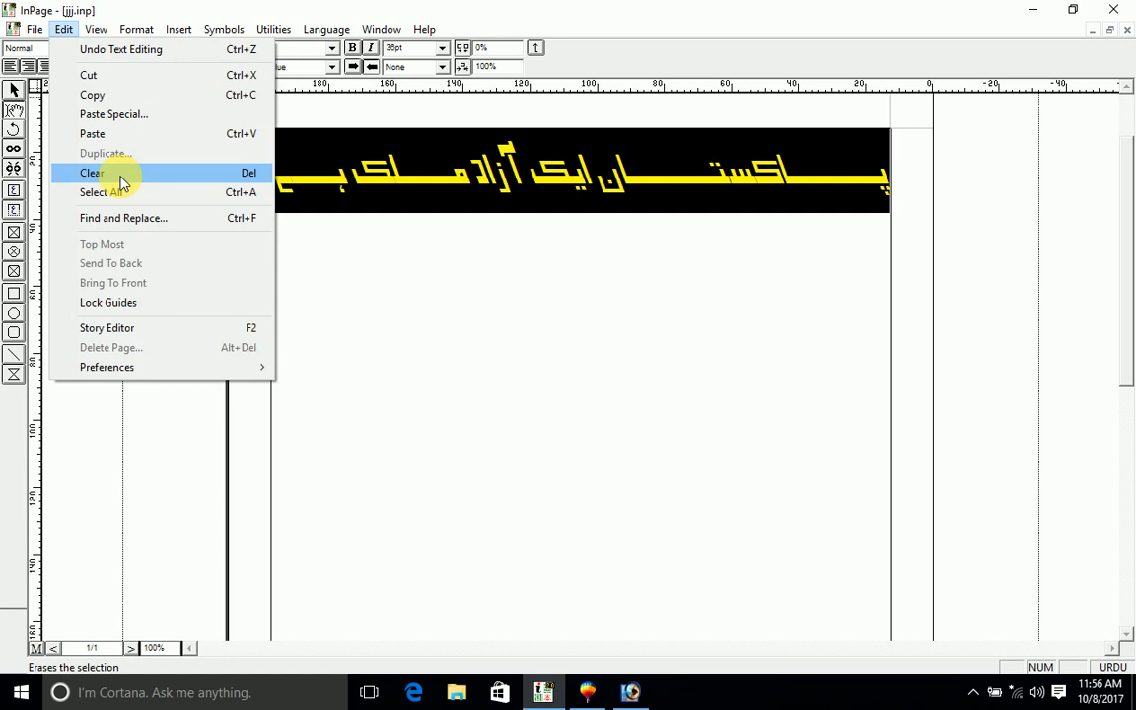
{"action": "left_click", "coordinate": [119, 178]}
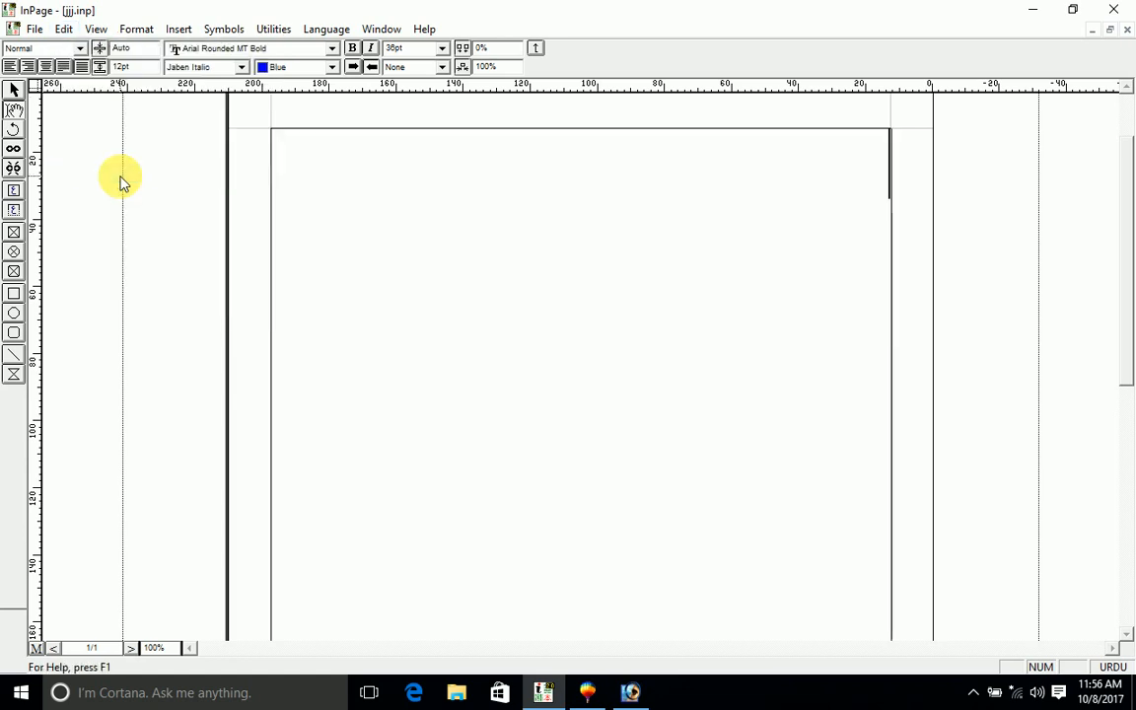
{"action": "key", "text": "ctrl+z"}
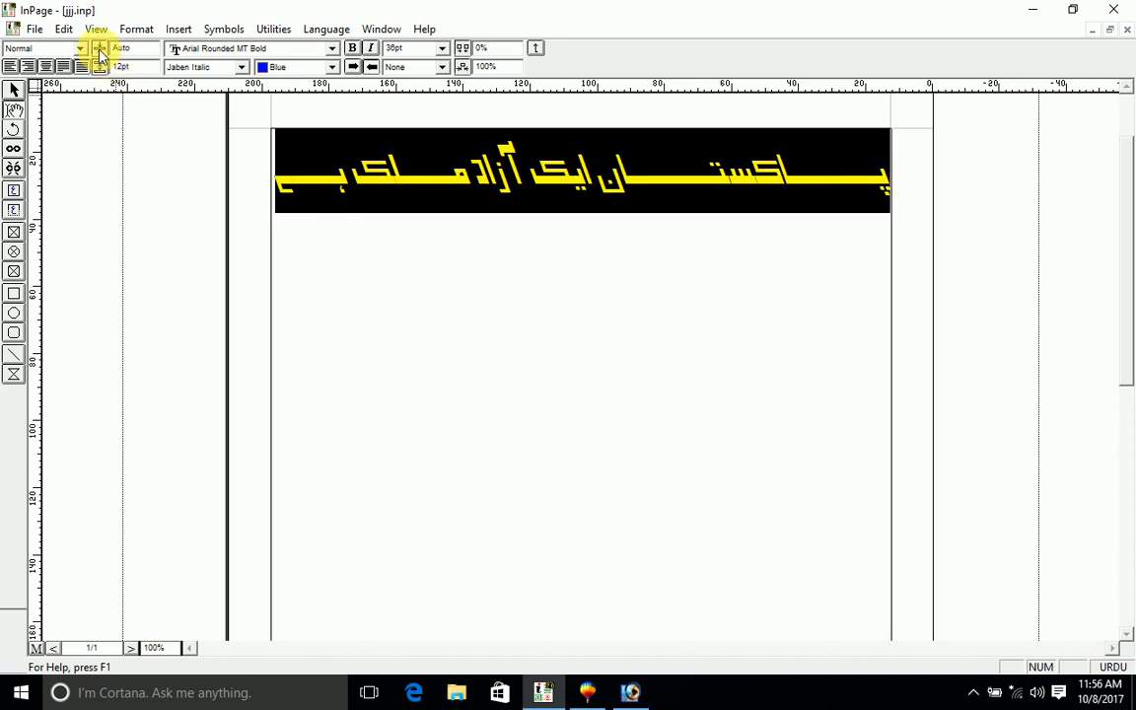
Step: Deselect the restored sentence and demonstrate Select All on it twice, deselecting the text each time
{"action": "left_click", "coordinate": [63, 28]}
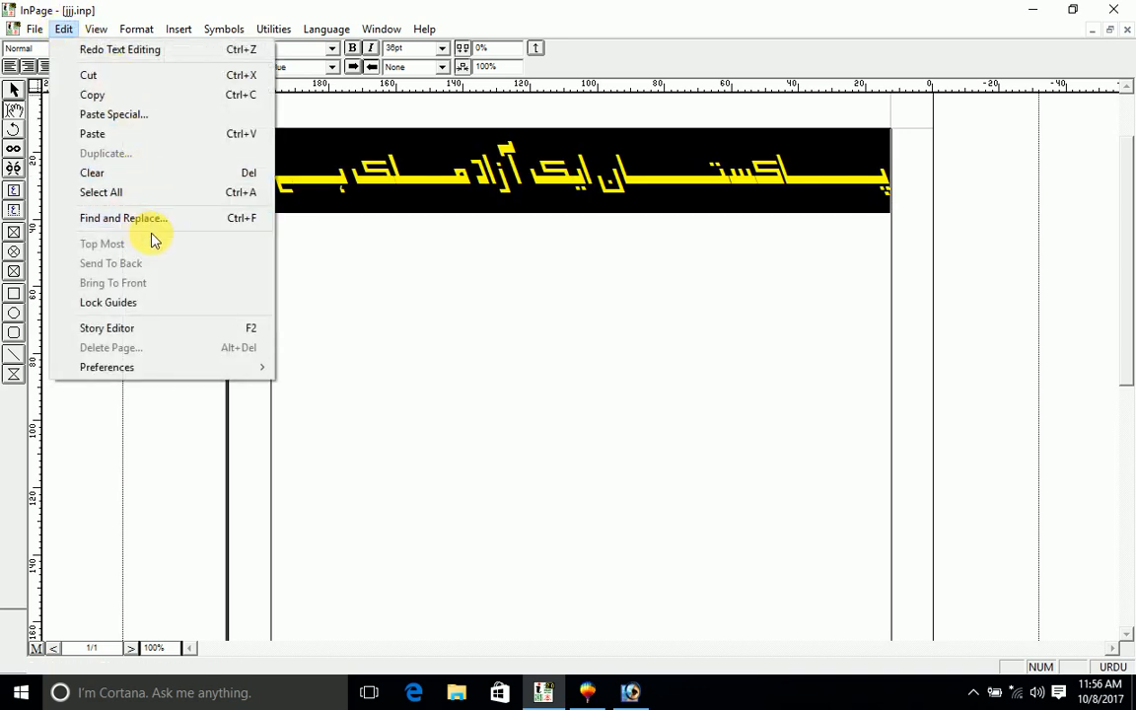
{"action": "left_click", "coordinate": [567, 384]}
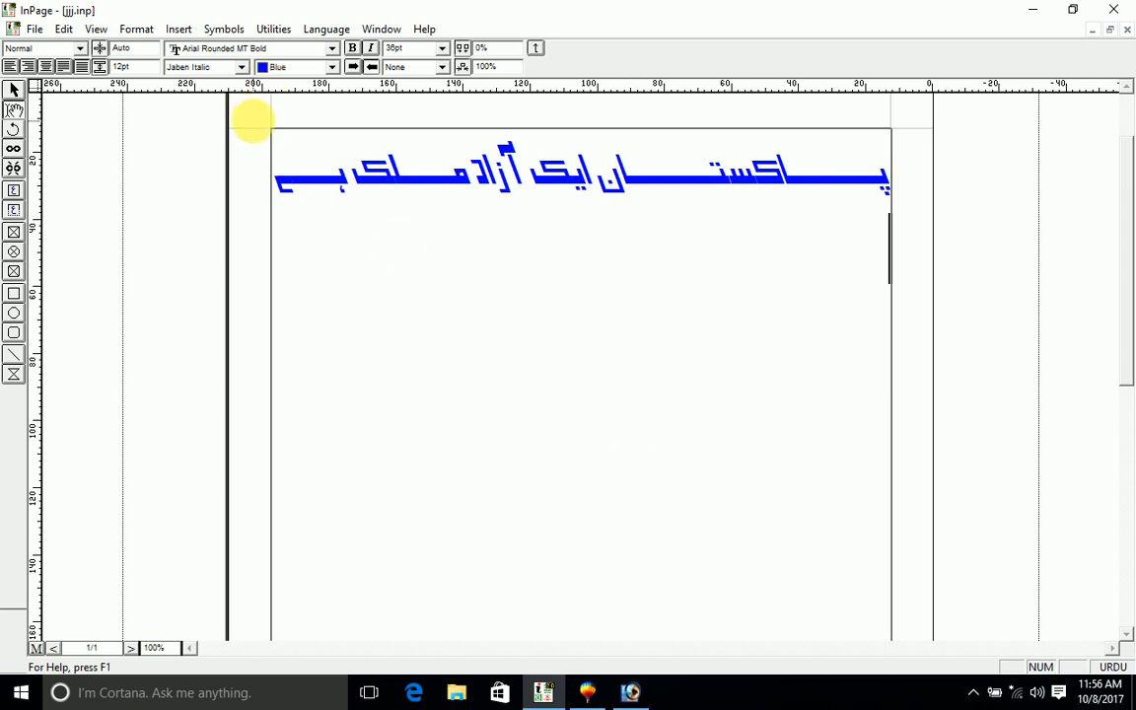
{"action": "key", "text": "ctrl+a"}
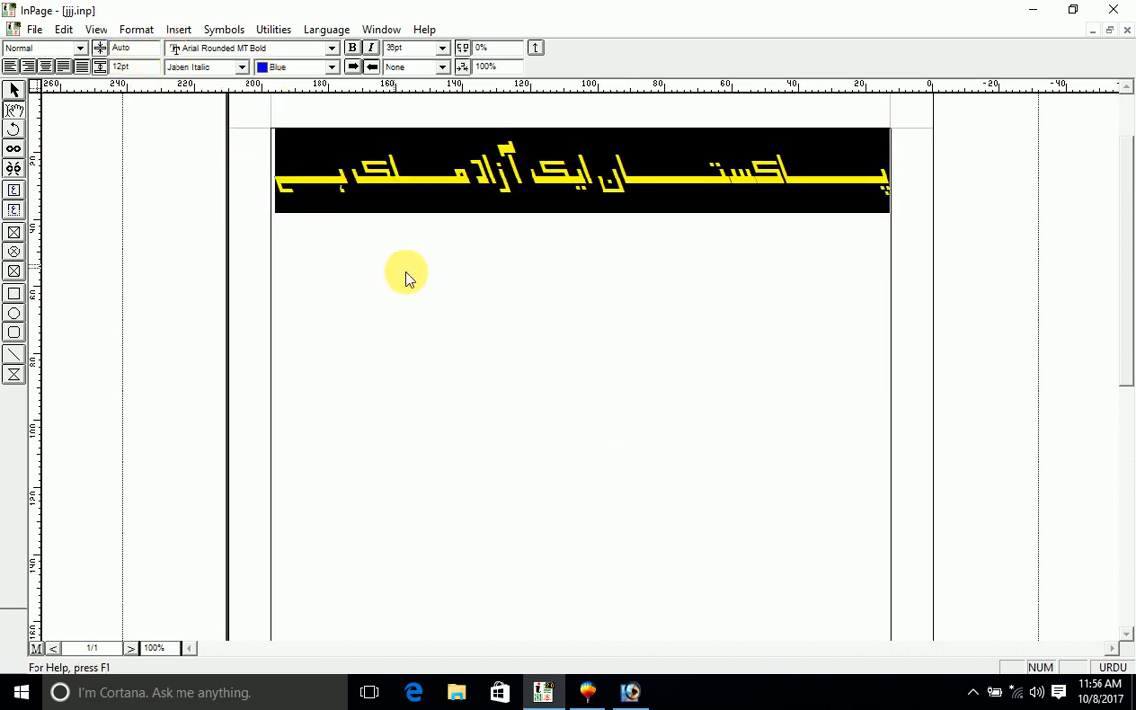
{"action": "left_click", "coordinate": [366, 247]}
{"action": "left_click", "coordinate": [63, 29]}
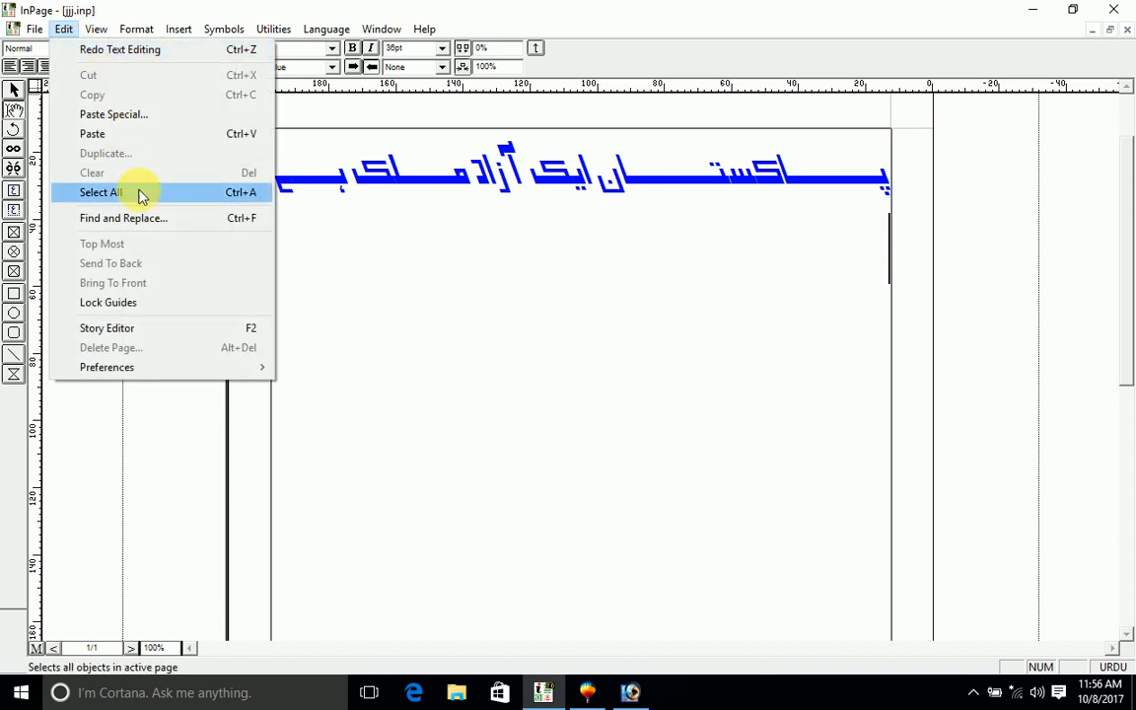
{"action": "left_click", "coordinate": [132, 192]}
{"action": "left_click", "coordinate": [326, 298]}
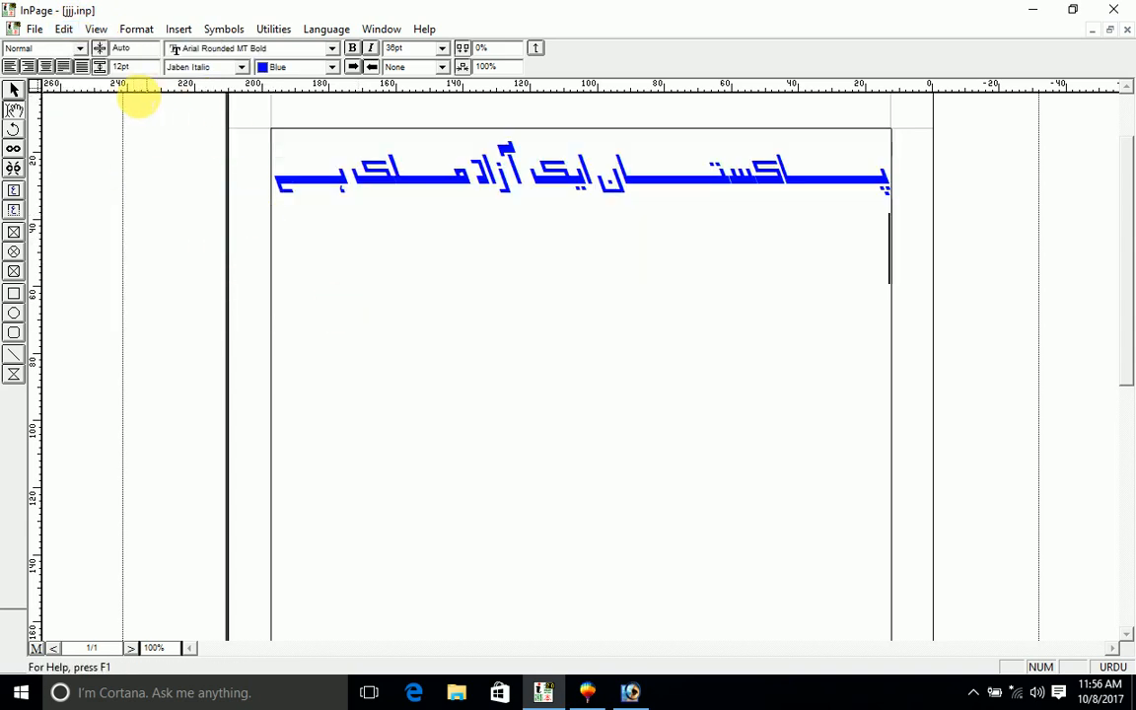
Step: Open Find and Replace and close it without searching
{"action": "left_click", "coordinate": [65, 29]}
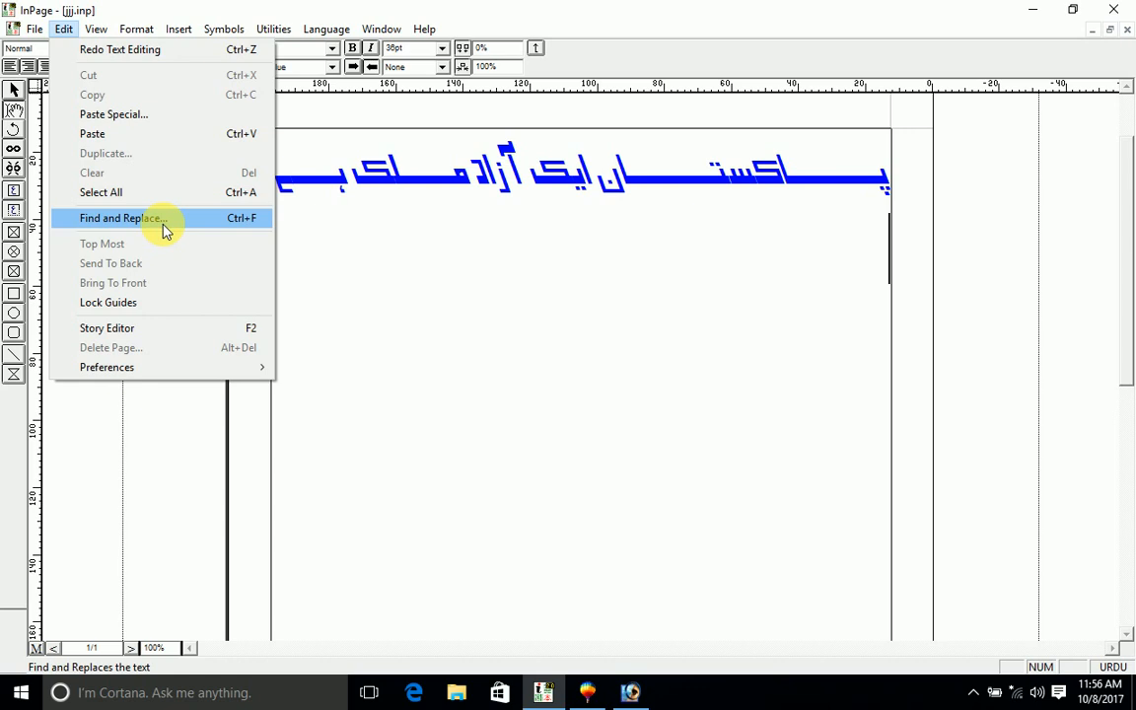
{"action": "left_click", "coordinate": [164, 221]}
{"action": "key", "text": "Escape"}
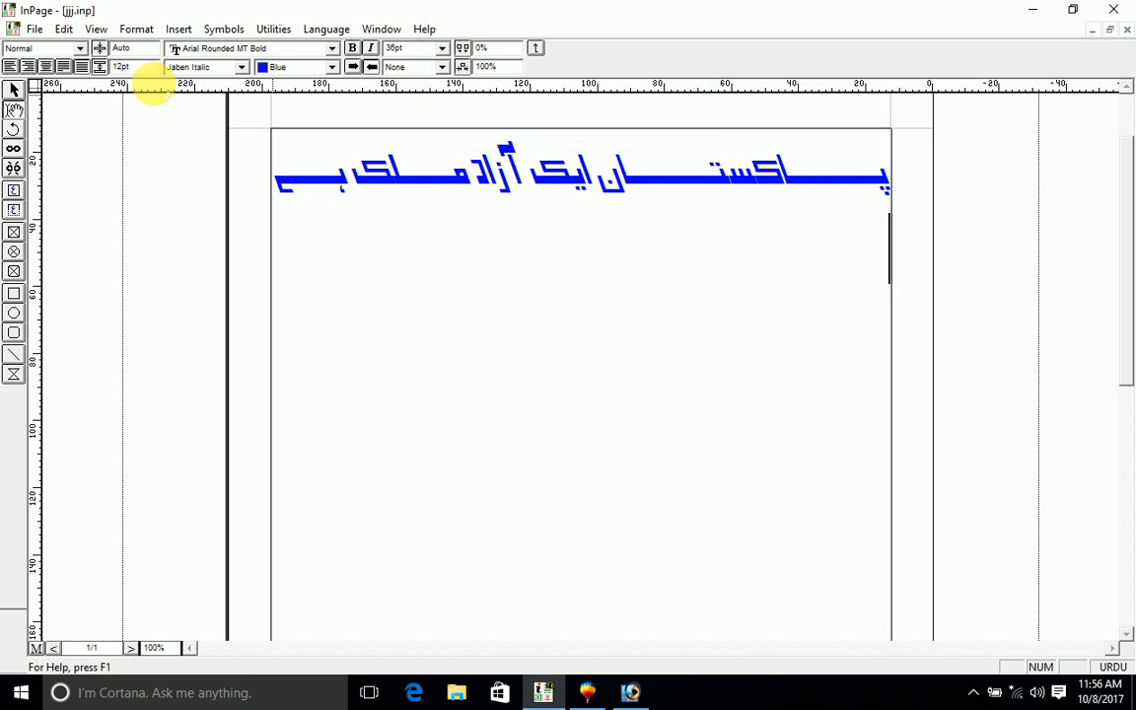
Step: Add a second line of sample text, "سدفدسف", on the empty line below the Urdu sentence
{"action": "left_click", "coordinate": [64, 29]}
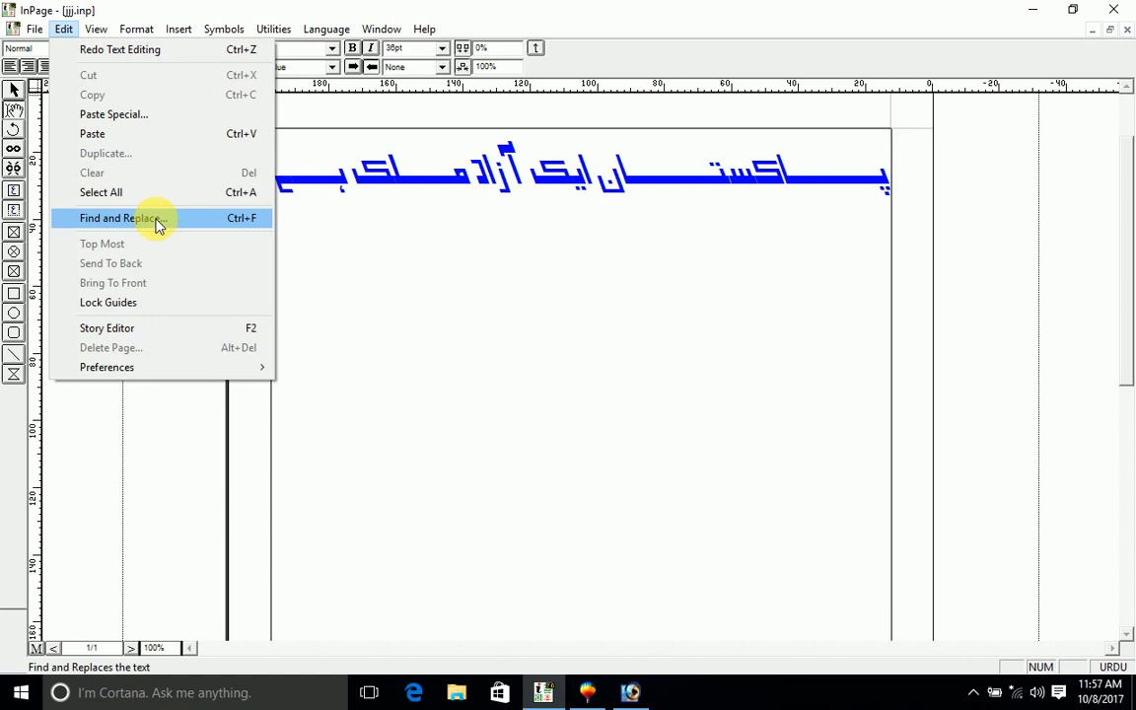
{"action": "left_click", "coordinate": [498, 166]}
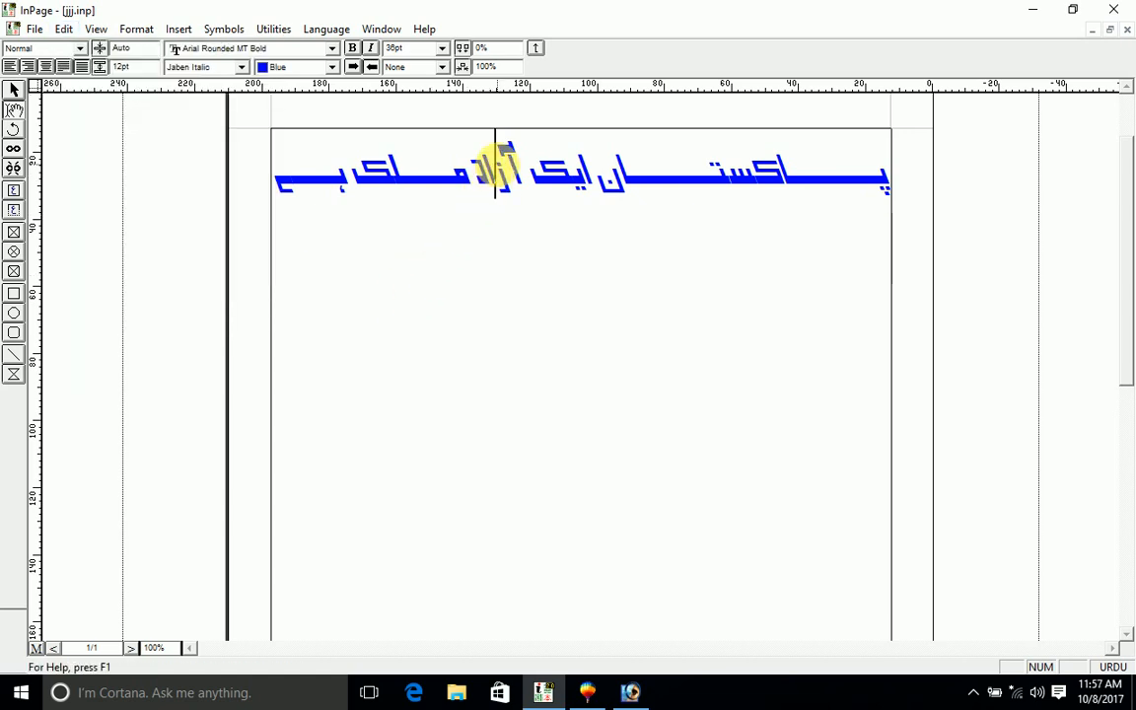
{"action": "left_click", "coordinate": [540, 286]}
{"action": "type", "text": "س"}
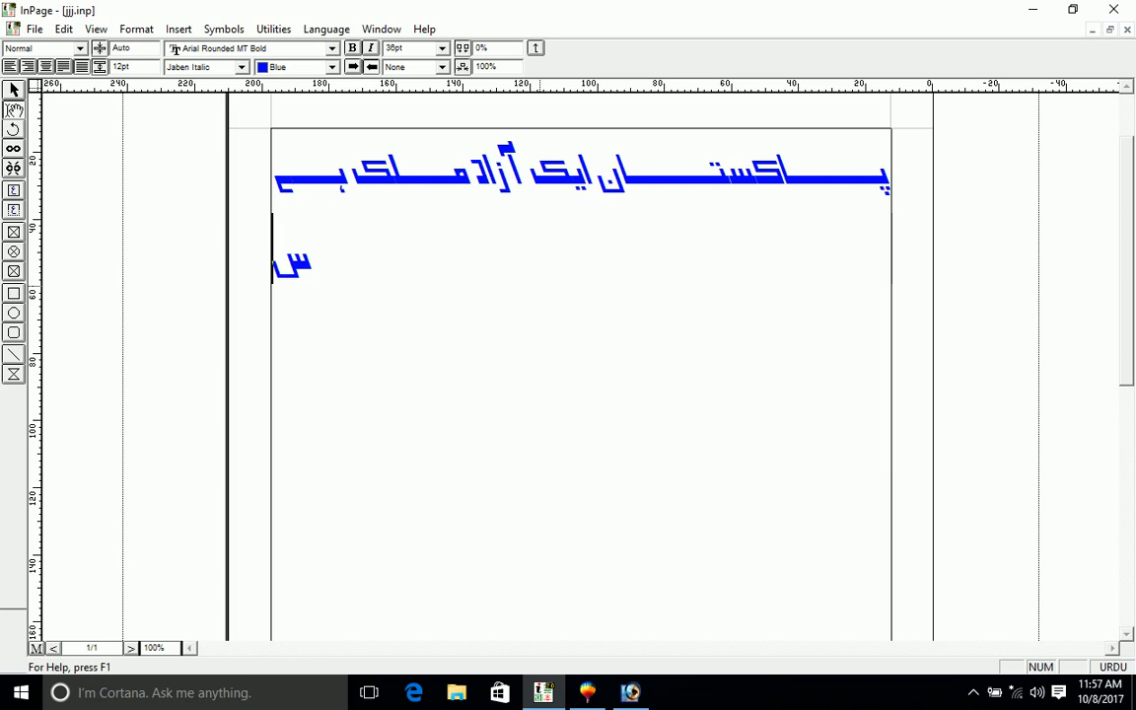
{"action": "type", "text": "دفدسف"}
Step: Copy both lines of text and paste them repeatedly below until the document extends to three pages
{"action": "key", "text": "Caps_Lock"}
{"action": "key", "text": "ctrl+a"}
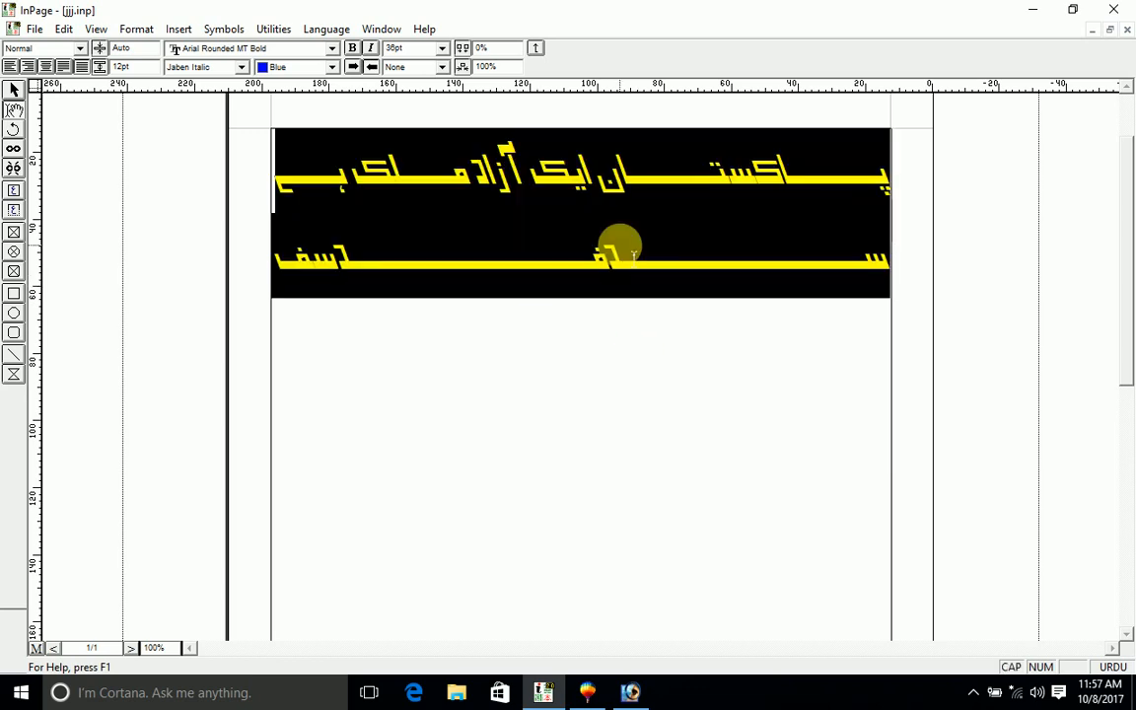
{"action": "left_click", "coordinate": [596, 264]}
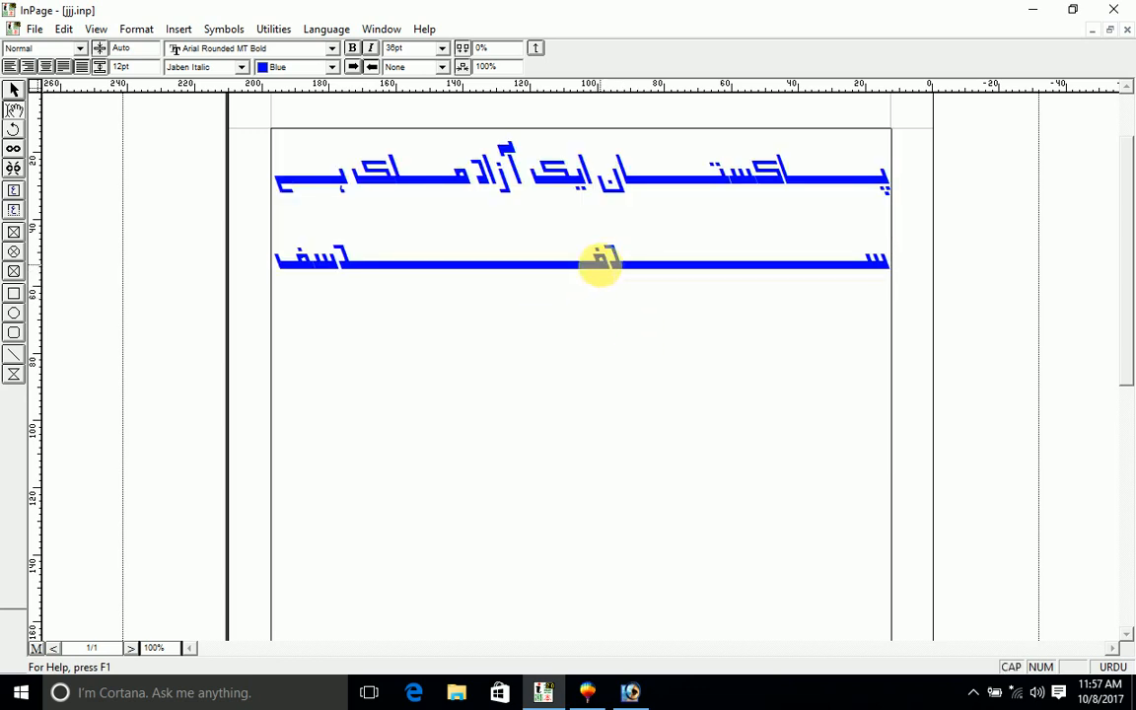
{"action": "key", "text": "ctrl+a"}
{"action": "left_click", "coordinate": [540, 363]}
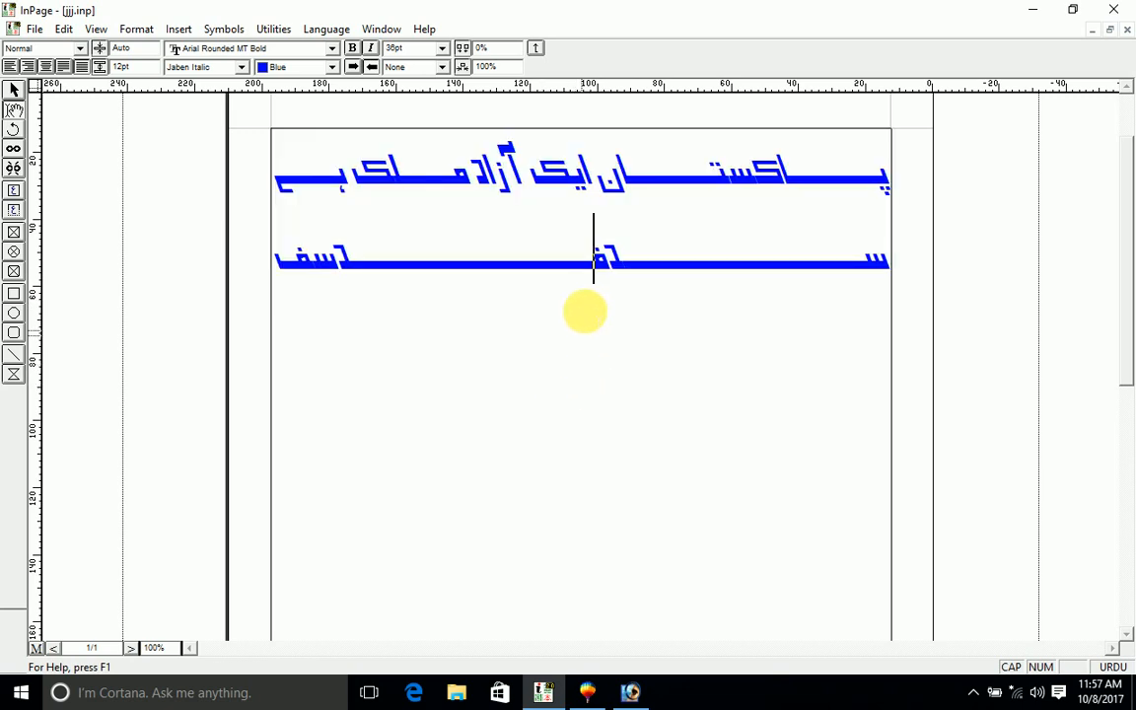
{"action": "left_click", "coordinate": [286, 254]}
{"action": "key", "text": "Return"}
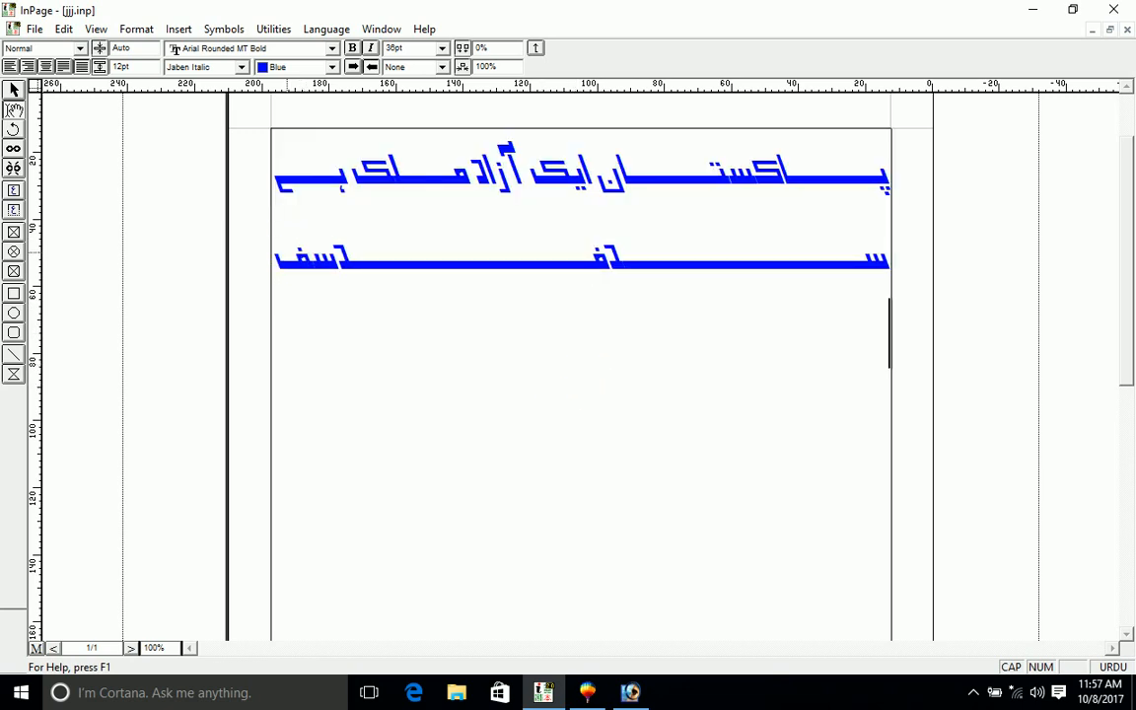
{"action": "key", "text": "ctrl+v"}
{"action": "key", "text": "ctrl+v"}
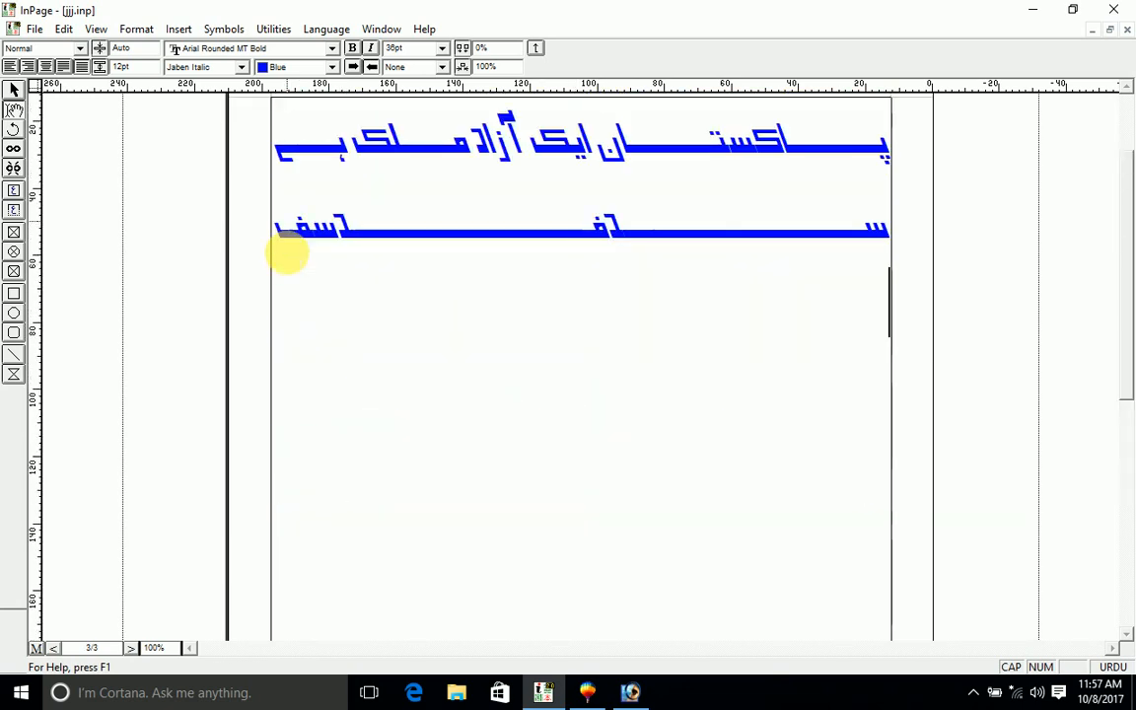
Step: Select all of the text in the document and view it in the Story Editor
{"action": "left_click", "coordinate": [63, 28]}
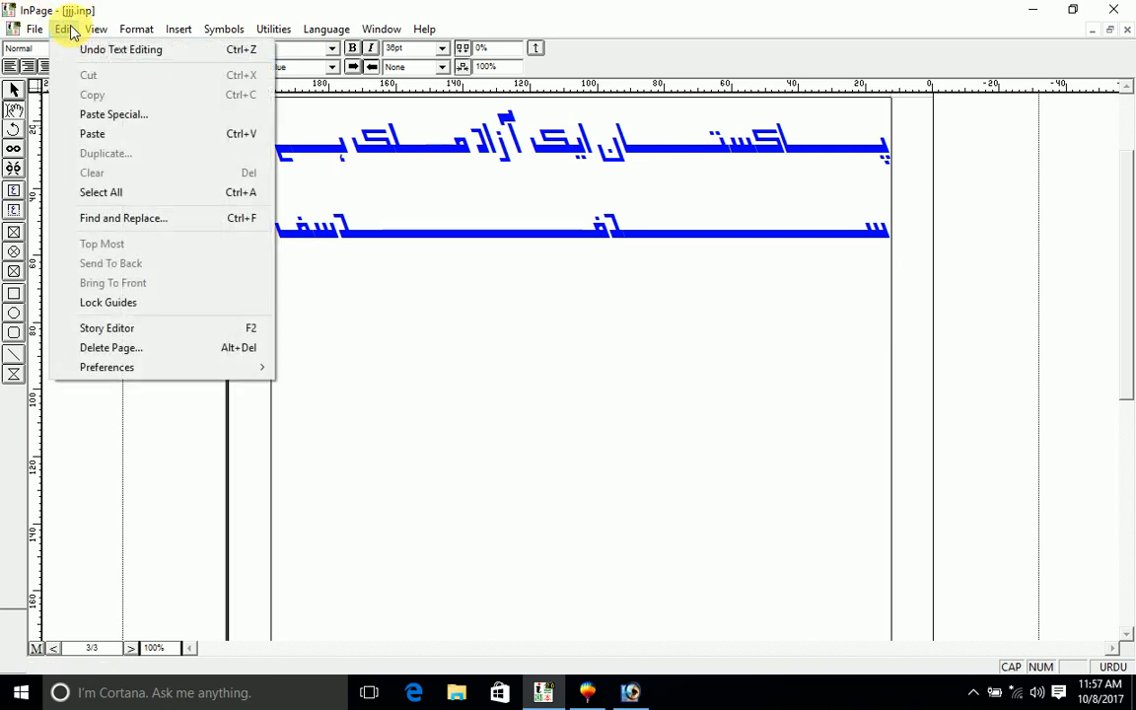
{"action": "left_click", "coordinate": [597, 296]}
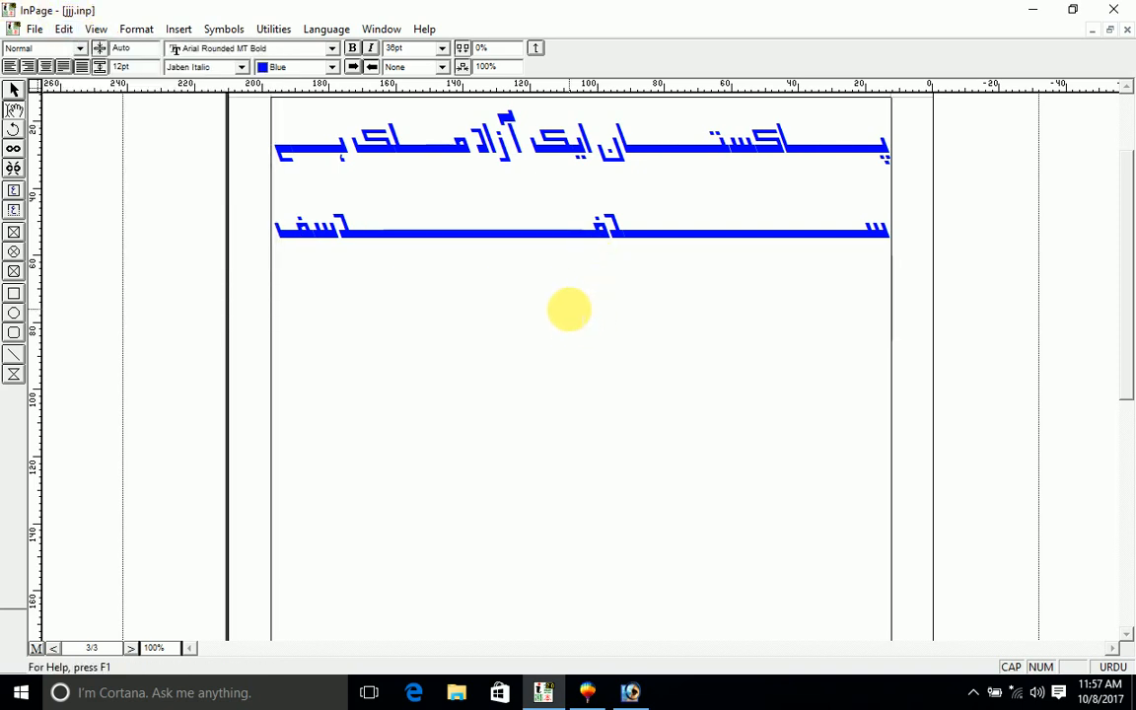
{"action": "key", "text": "ctrl+a"}
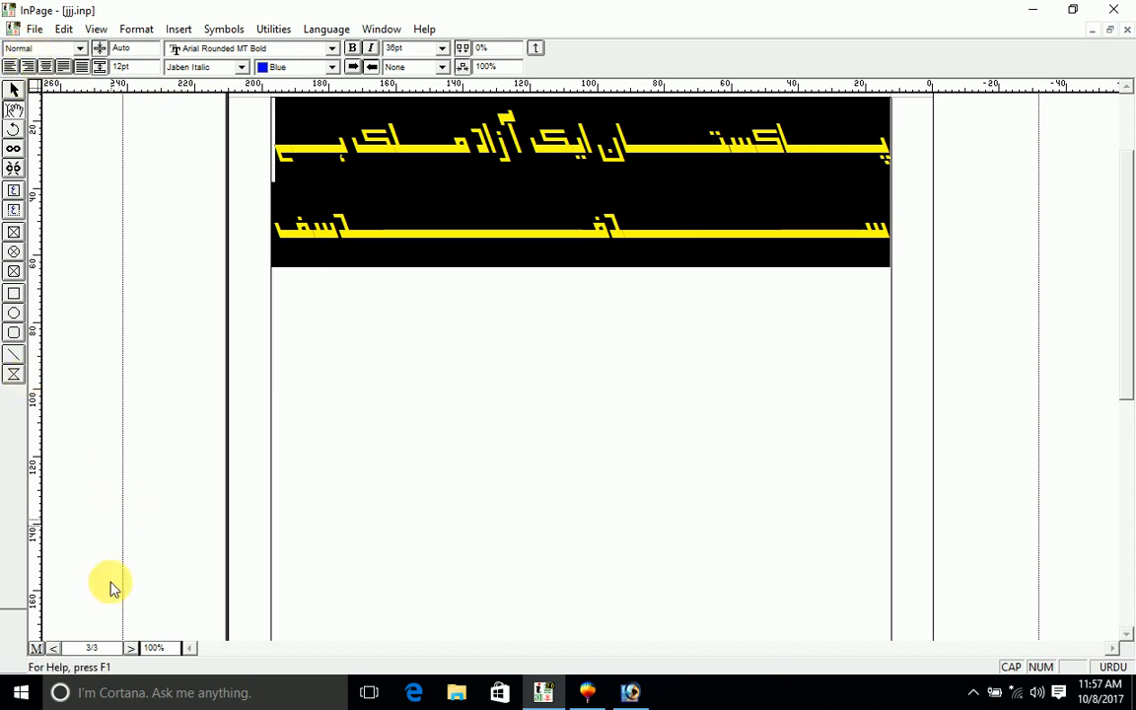
{"action": "left_click", "coordinate": [54, 33]}
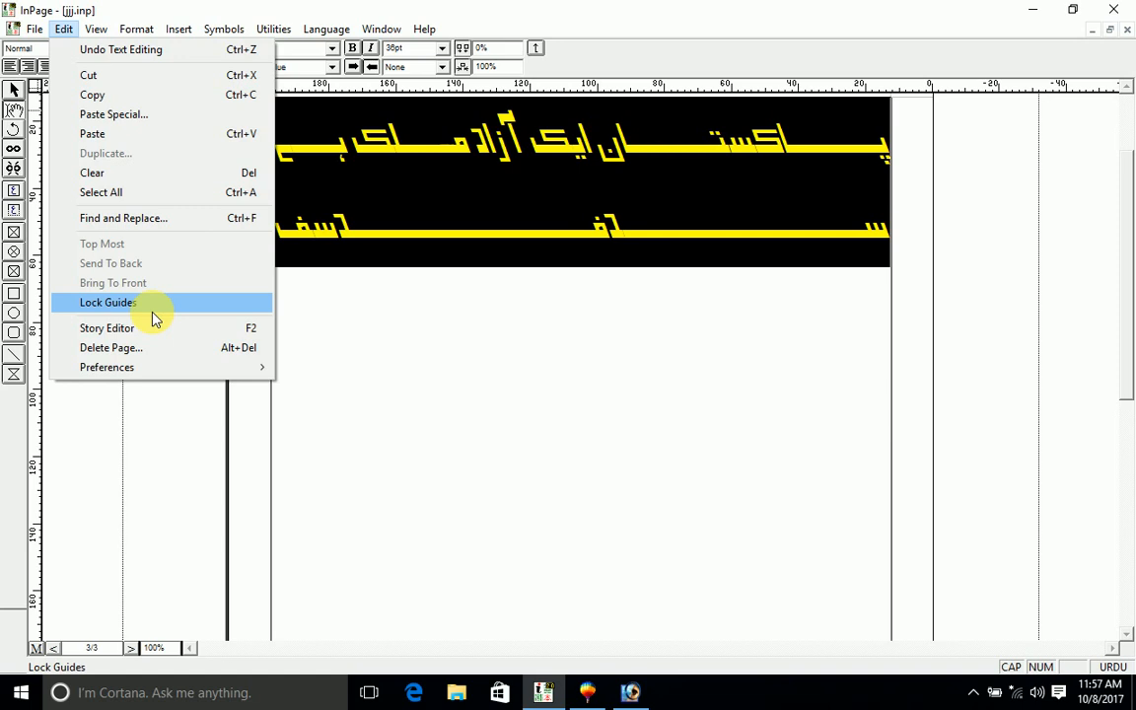
{"action": "left_click", "coordinate": [107, 328]}
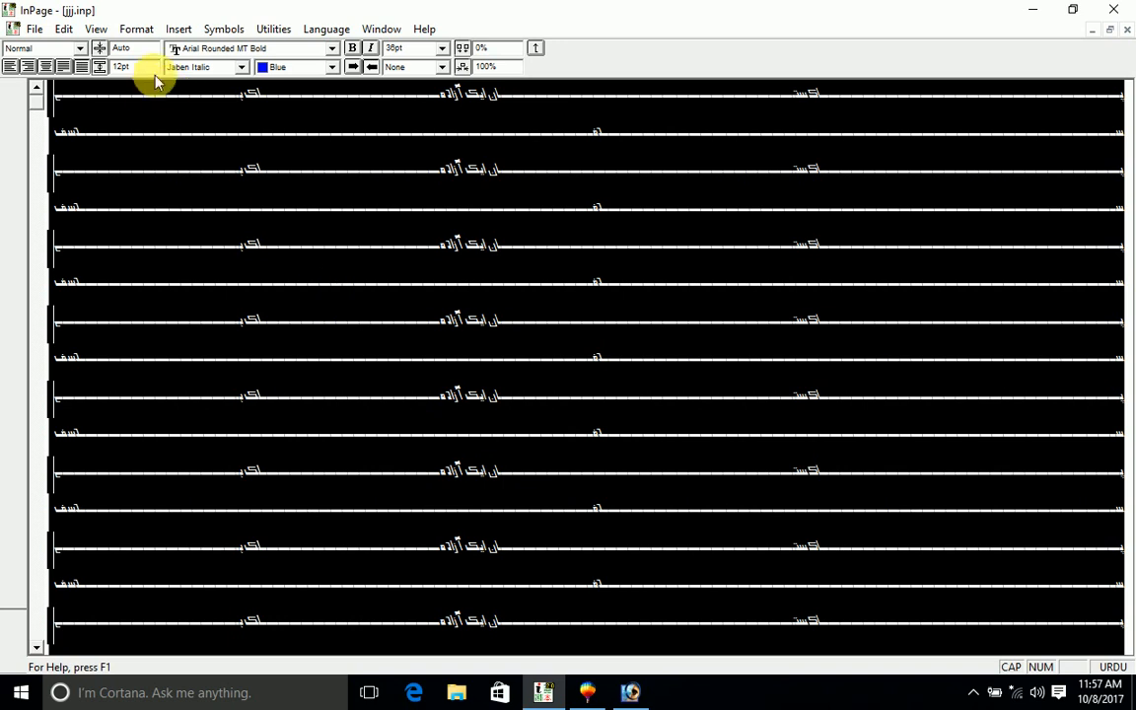
Step: Deselect the text and switch from the Story Editor back to the page layout
{"action": "left_click", "coordinate": [456, 258]}
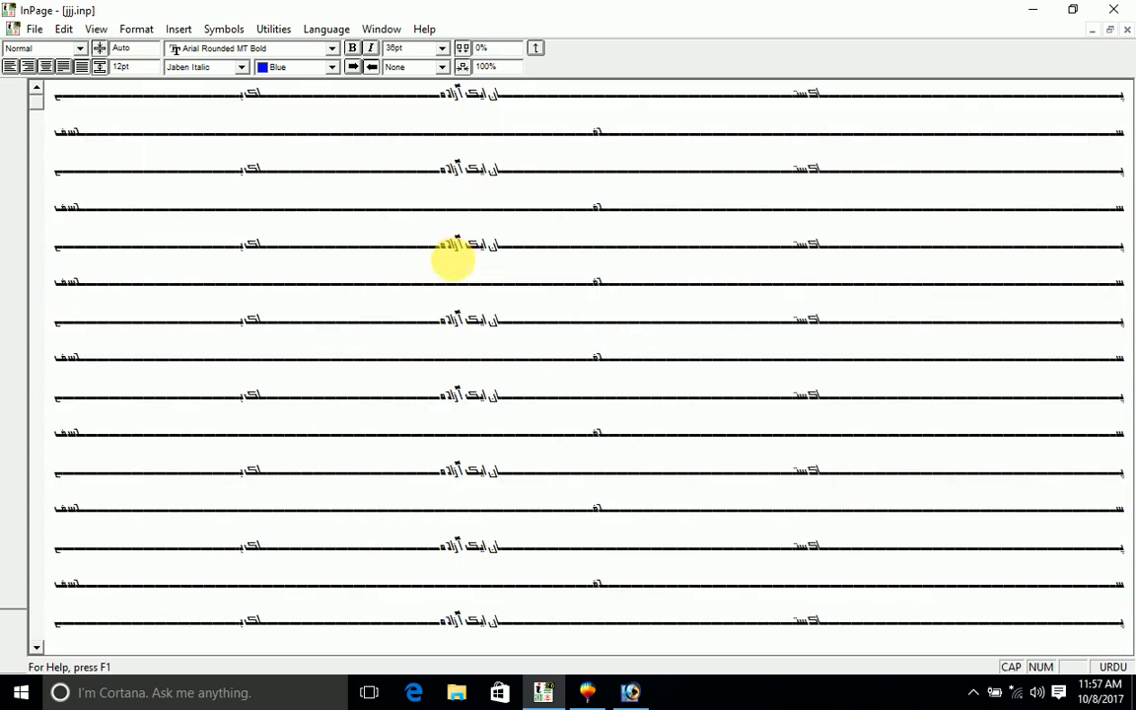
{"action": "left_click", "coordinate": [64, 28]}
{"action": "left_click", "coordinate": [92, 325]}
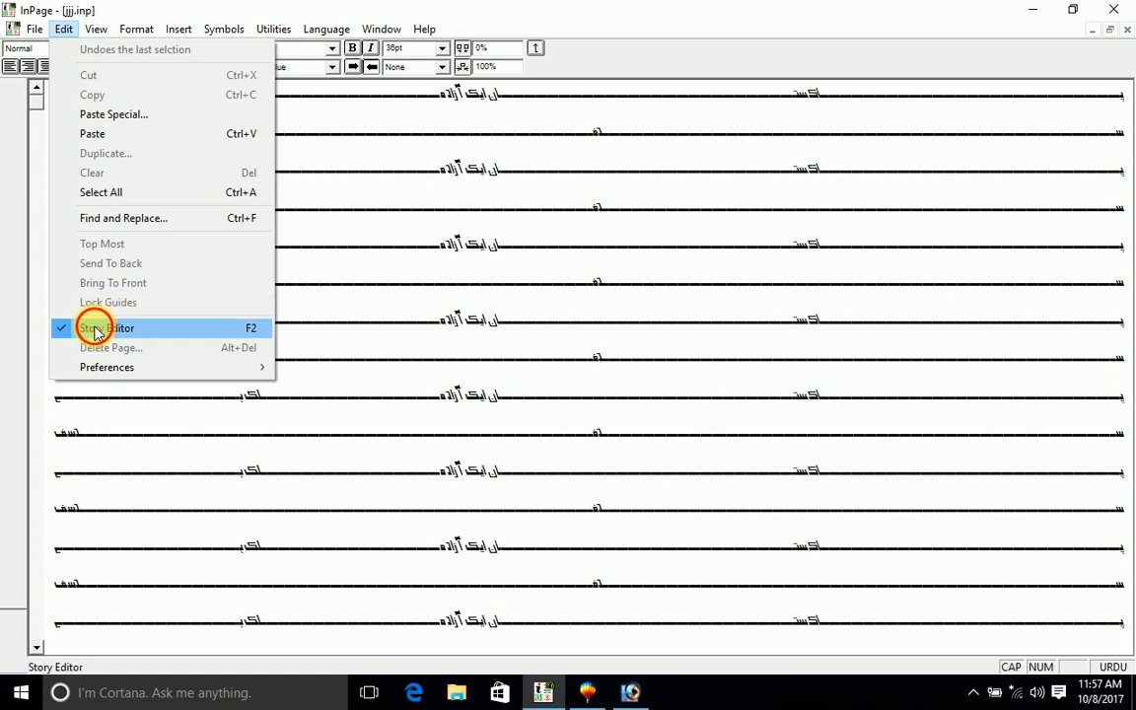
Step: Open the Keyboard Preferences and look through the available keyboard layouts
{"action": "left_click", "coordinate": [63, 29]}
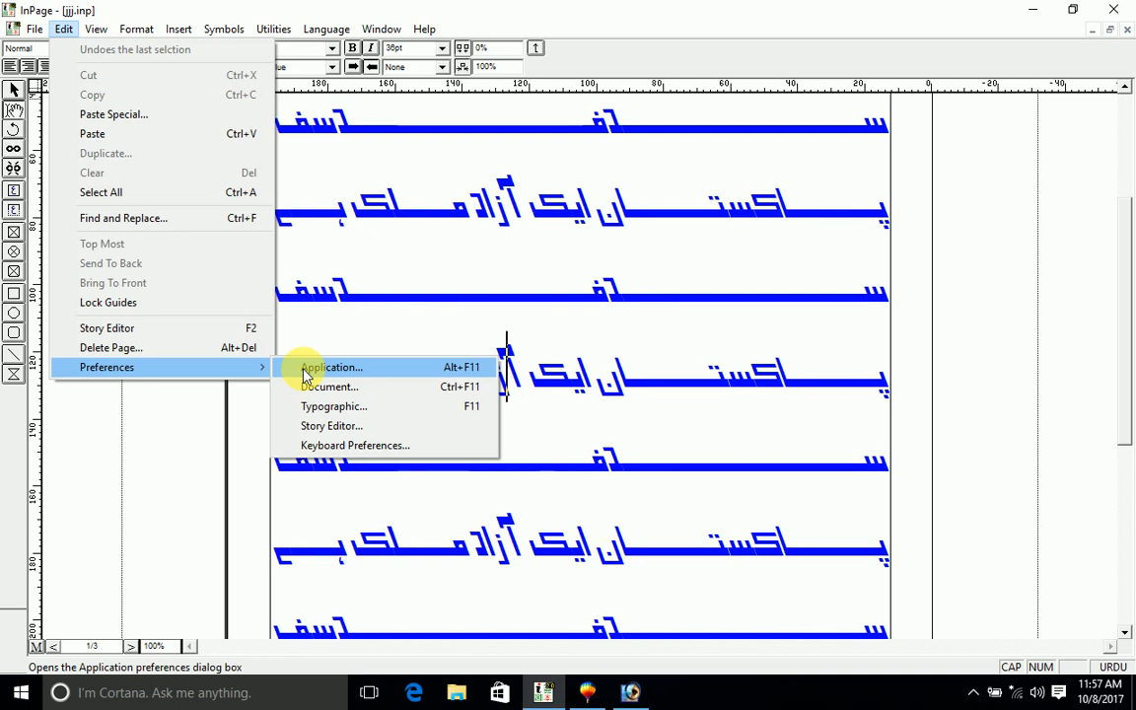
{"action": "left_click", "coordinate": [334, 452]}
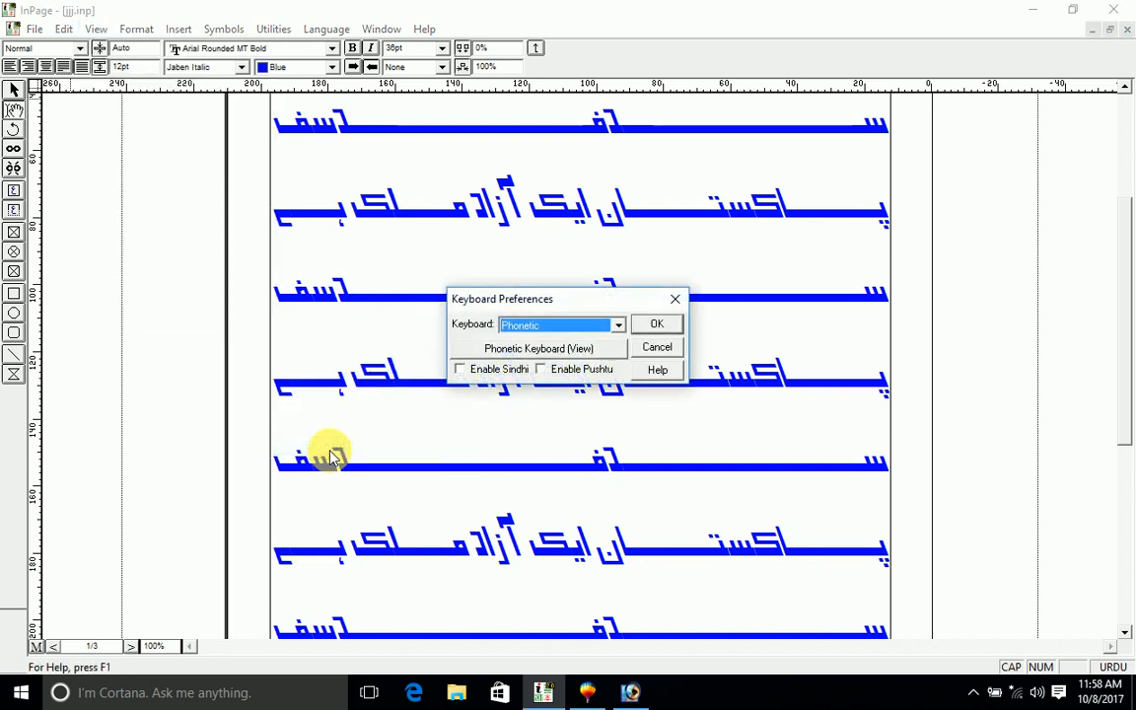
{"action": "left_click", "coordinate": [577, 327]}
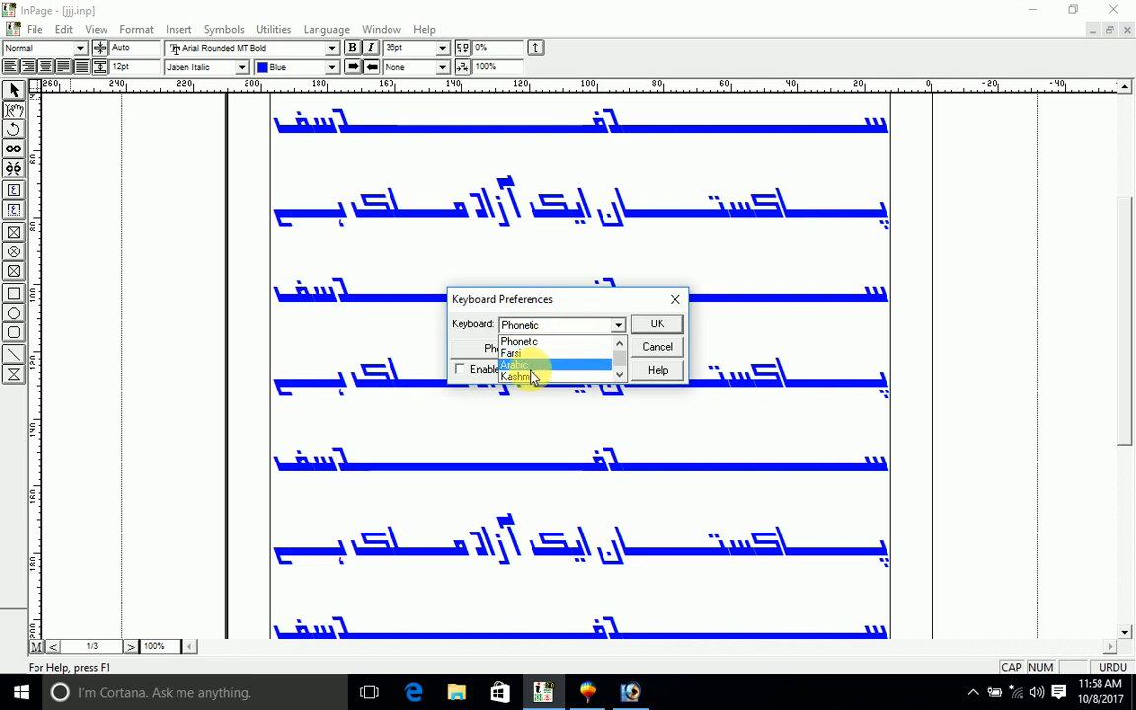
{"action": "scroll", "coordinate": [614, 381], "scroll_direction": "down", "scroll_amount": 3}
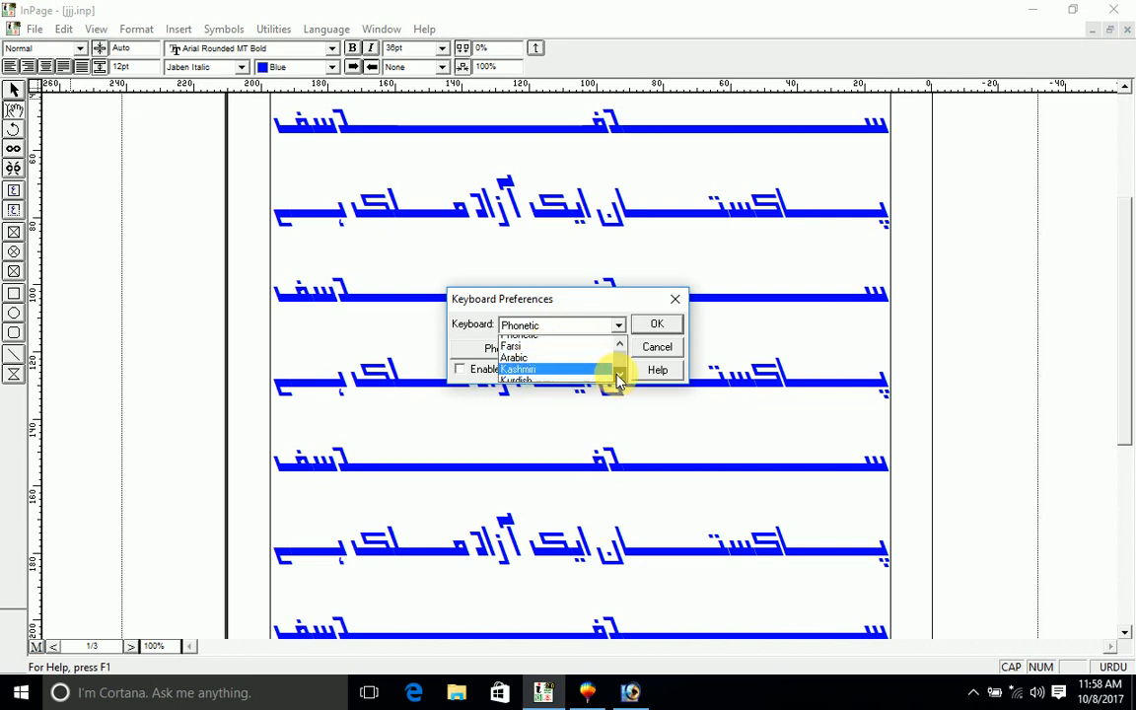
{"action": "scroll", "coordinate": [616, 377], "scroll_direction": "down", "scroll_amount": 3}
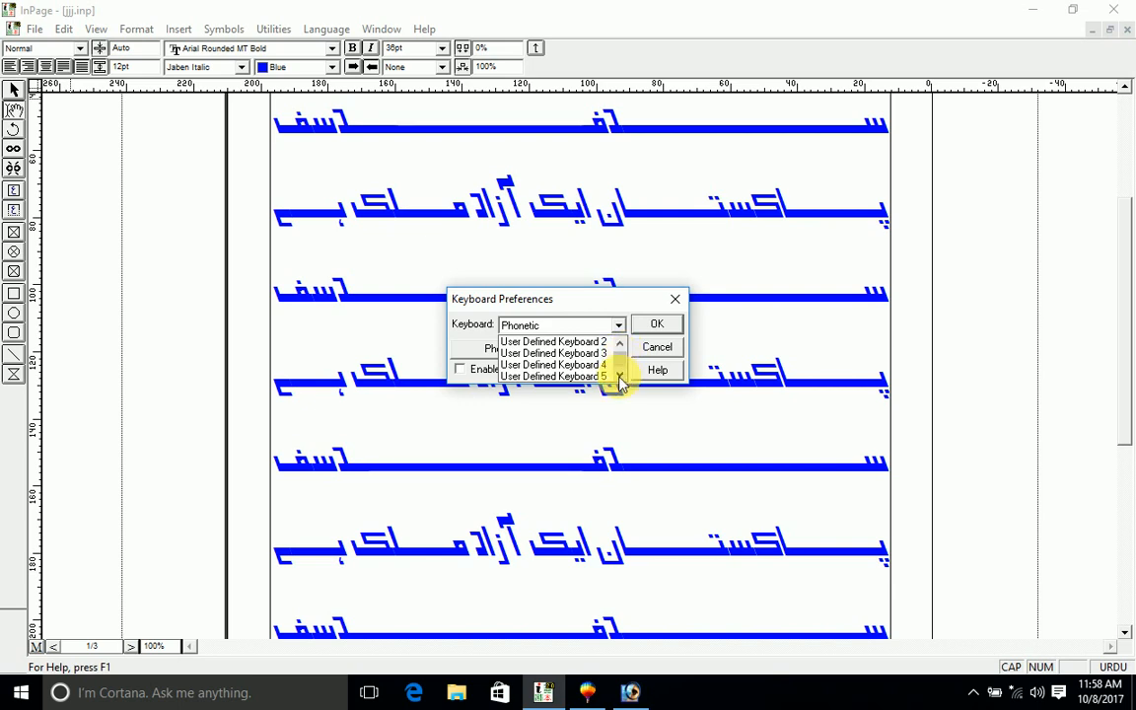
{"action": "scroll", "coordinate": [619, 353], "scroll_direction": "up", "scroll_amount": 5}
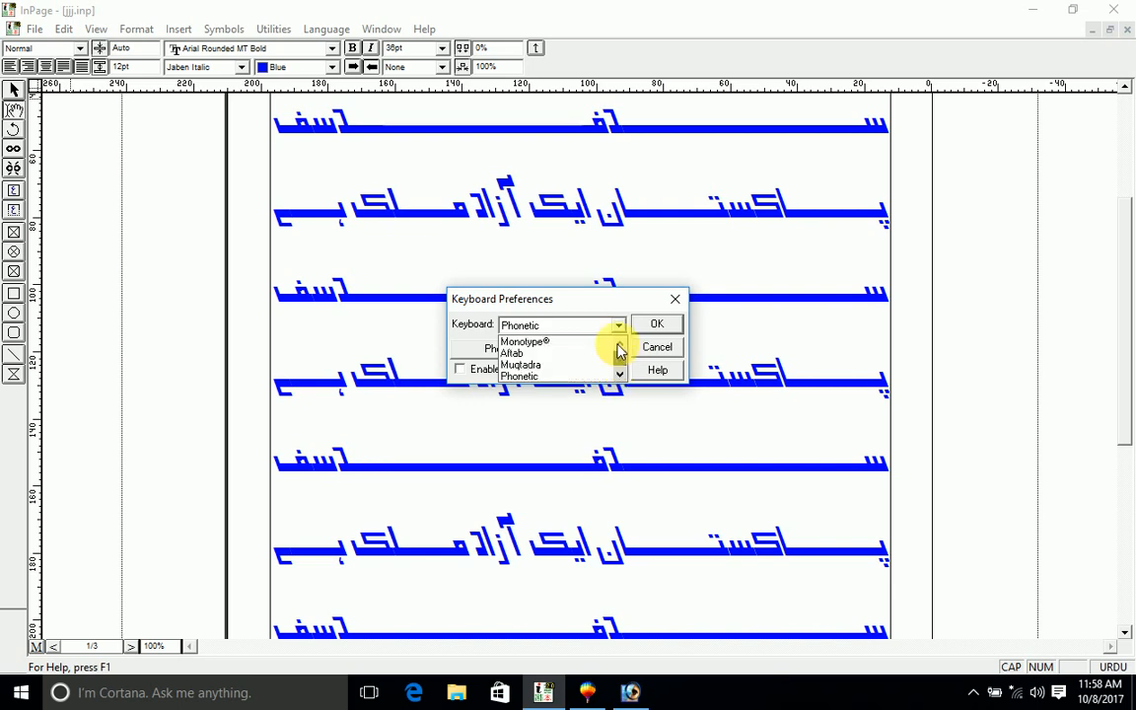
Step: Try the Monotype and Aftab keyboard layouts and cancel the Keyboard Preferences
{"action": "left_click", "coordinate": [554, 342]}
{"action": "left_click", "coordinate": [565, 325]}
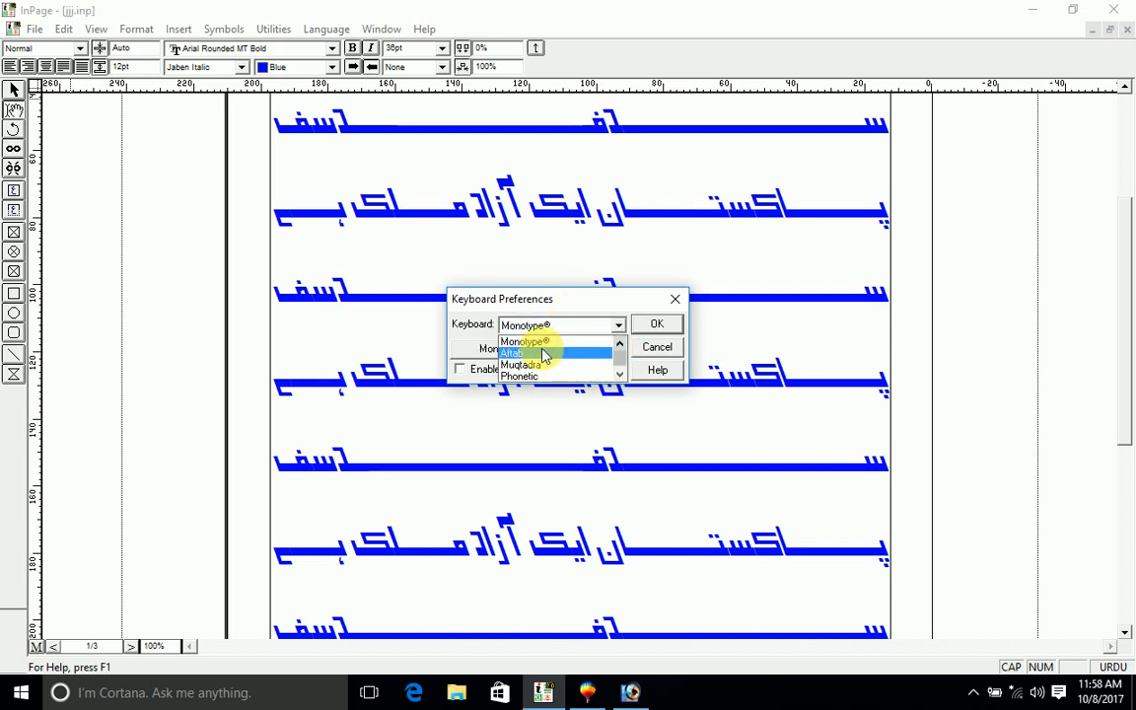
{"action": "left_click", "coordinate": [538, 342]}
{"action": "left_click", "coordinate": [657, 347]}
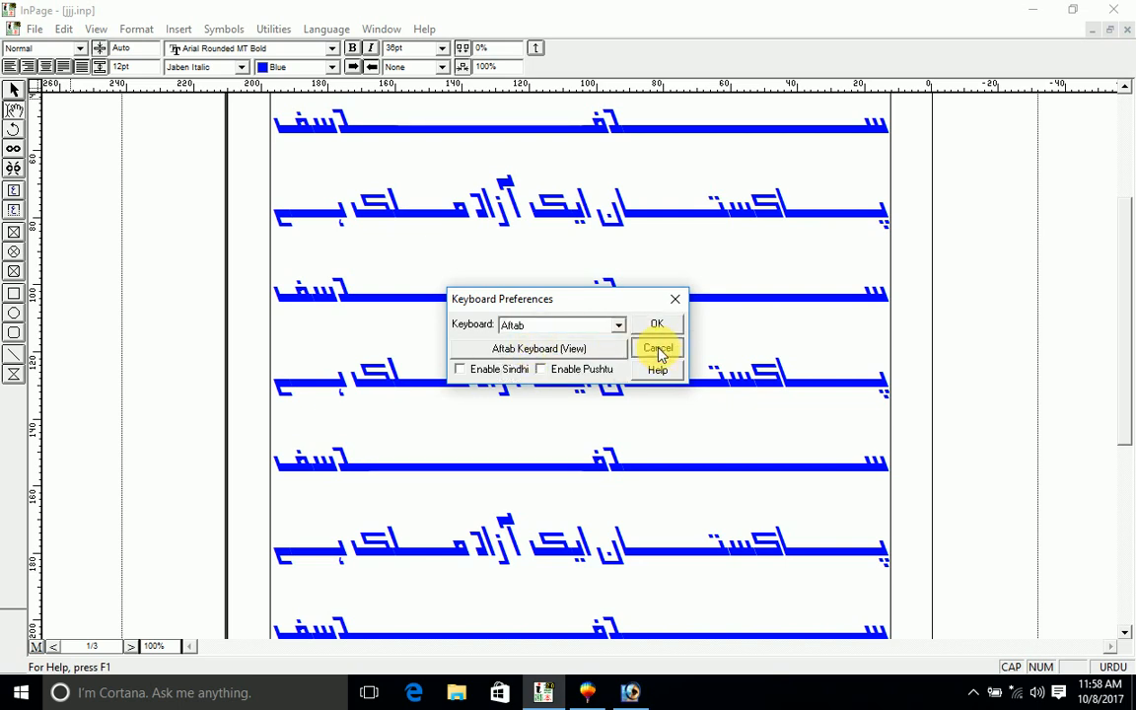
Step: Review the Application Preferences, including the Greek text size, keep Zoom as the Right Button function, and accept the dialog
{"action": "left_click", "coordinate": [66, 30]}
{"action": "mouse_move", "coordinate": [115, 367]}
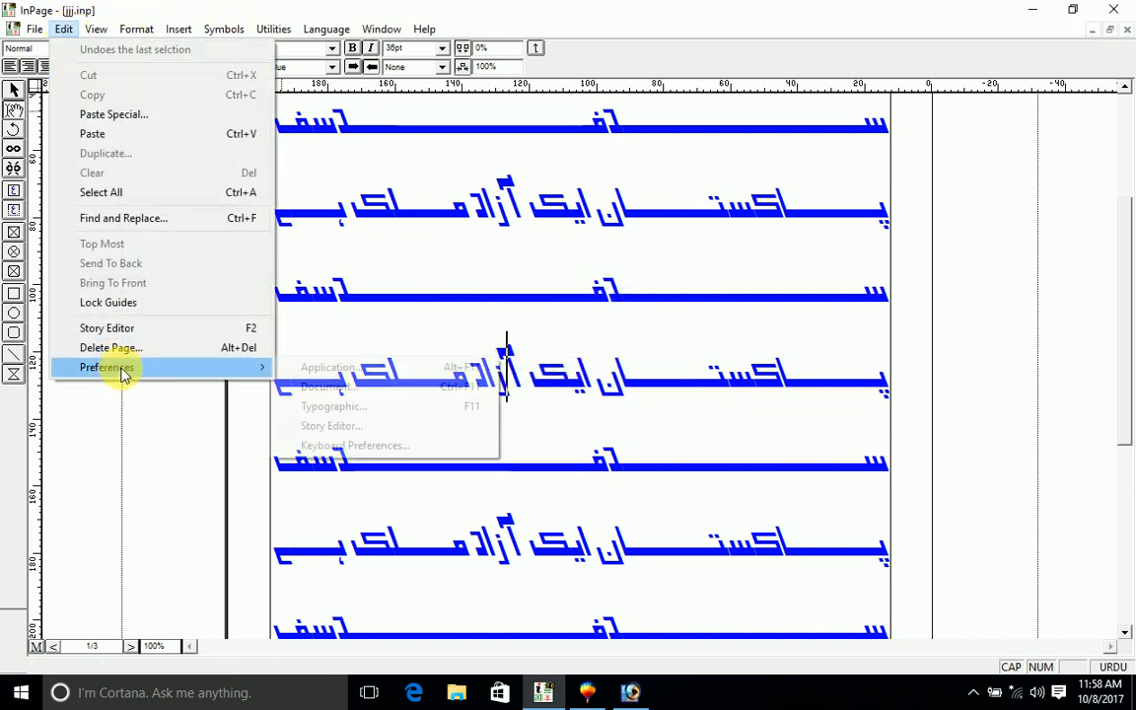
{"action": "left_click", "coordinate": [354, 369]}
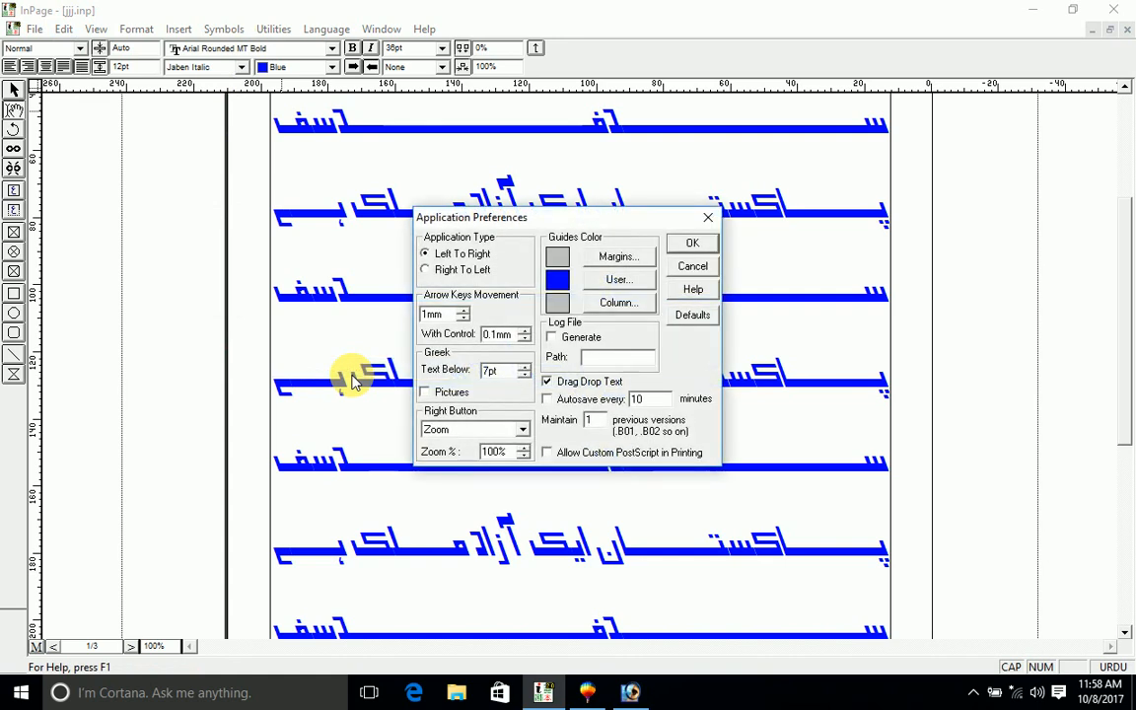
{"action": "left_click", "coordinate": [446, 432]}
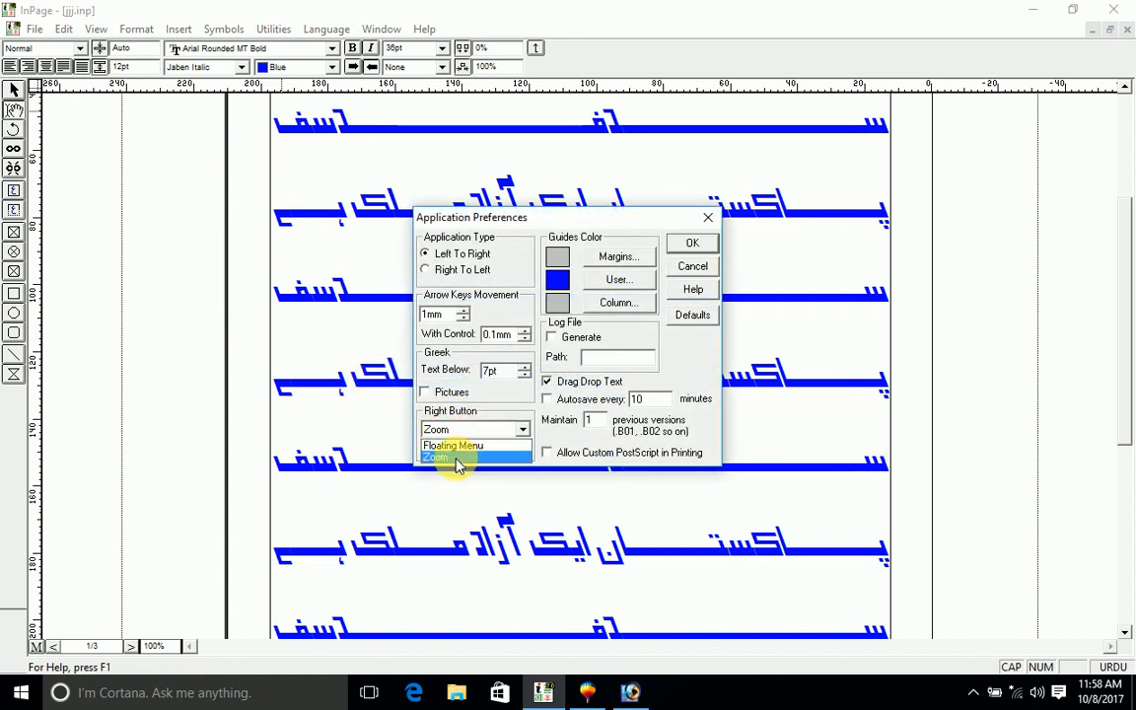
{"action": "left_click", "coordinate": [456, 459]}
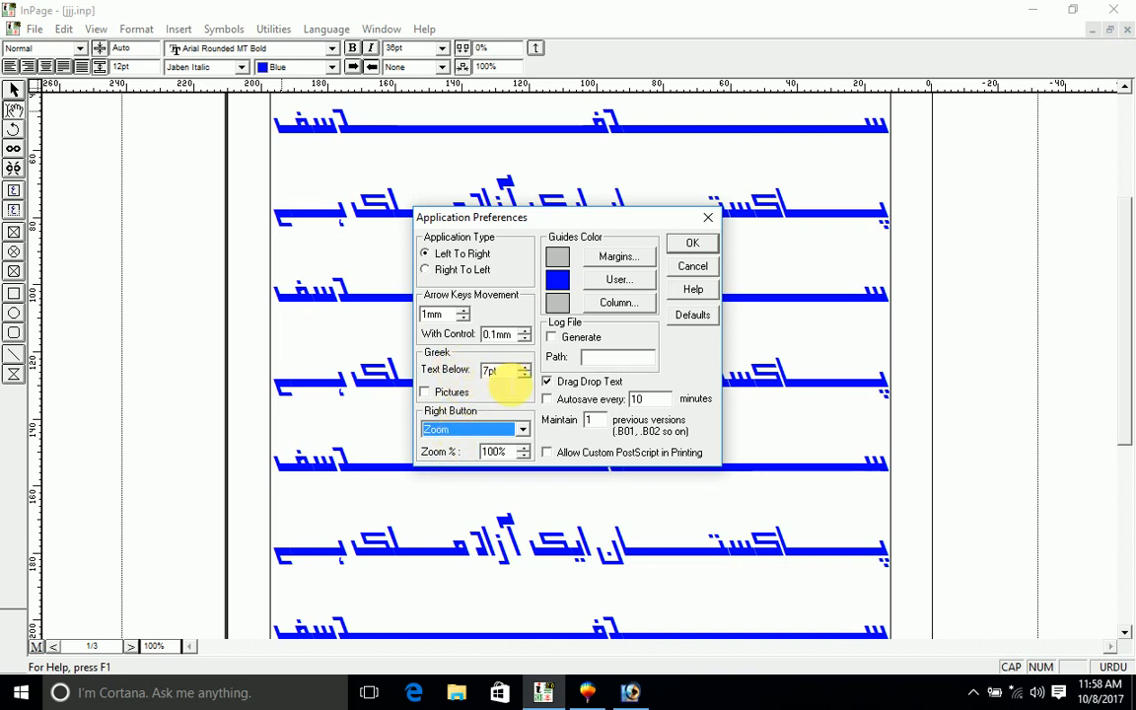
{"action": "left_click", "coordinate": [503, 373]}
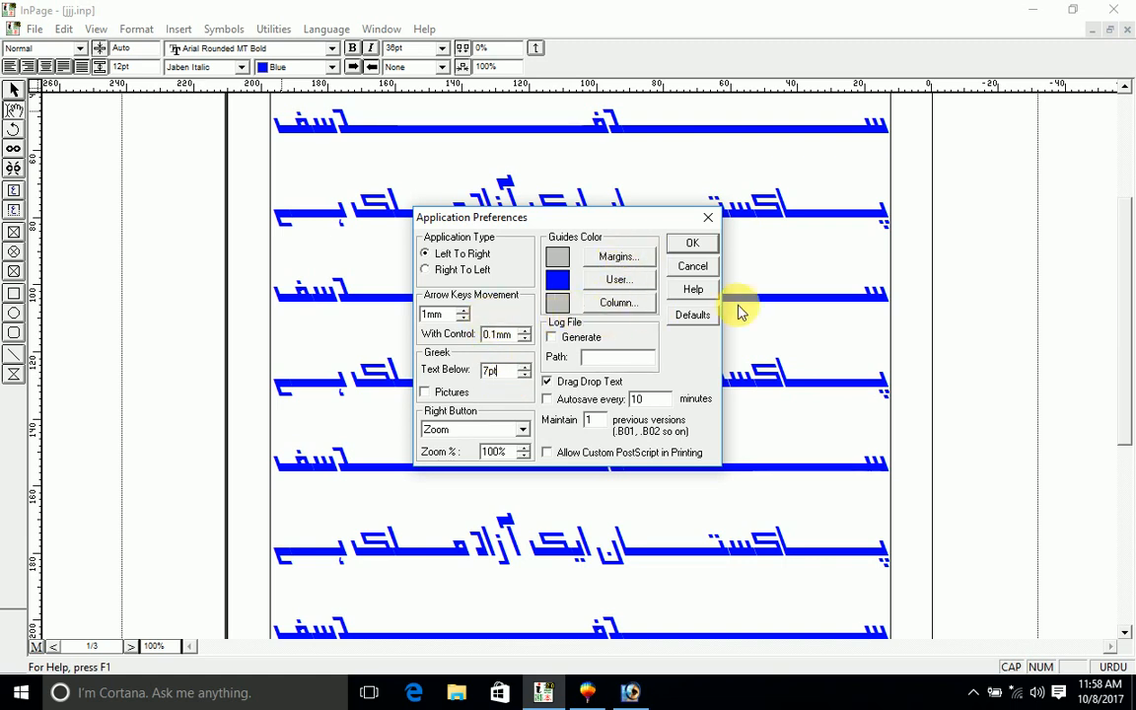
{"action": "left_click", "coordinate": [693, 247]}
Step: Review the general and character measurement units in the Document Preferences and cancel the dialog
{"action": "left_click", "coordinate": [63, 28]}
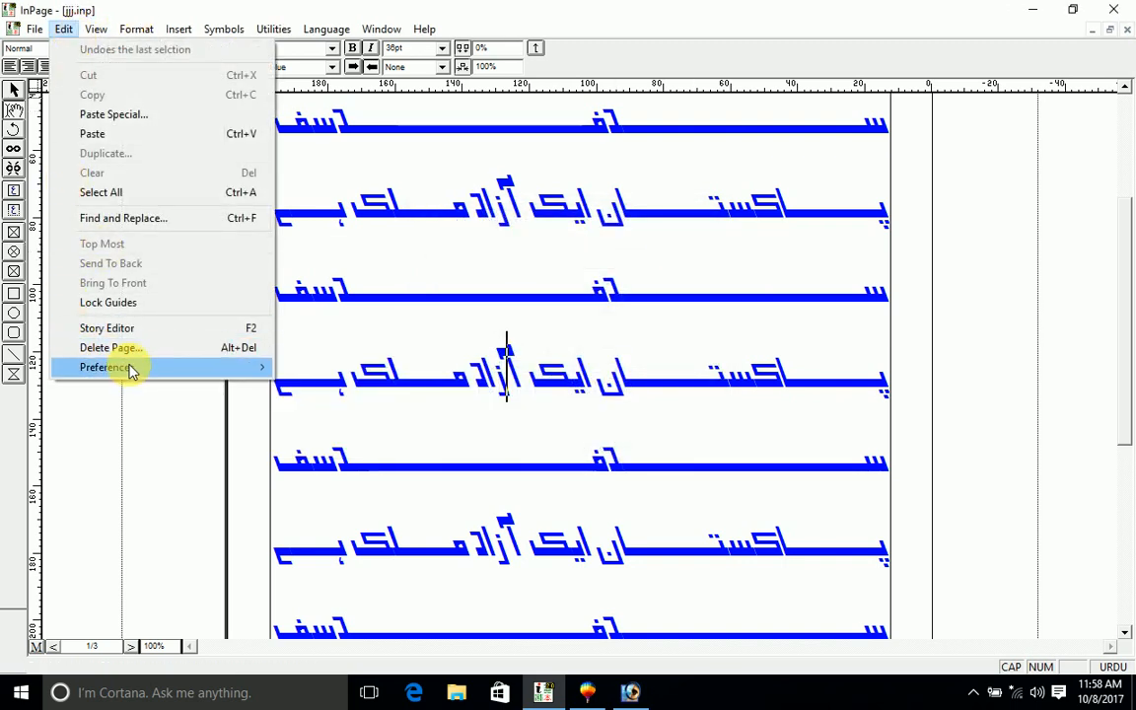
{"action": "left_click", "coordinate": [357, 388]}
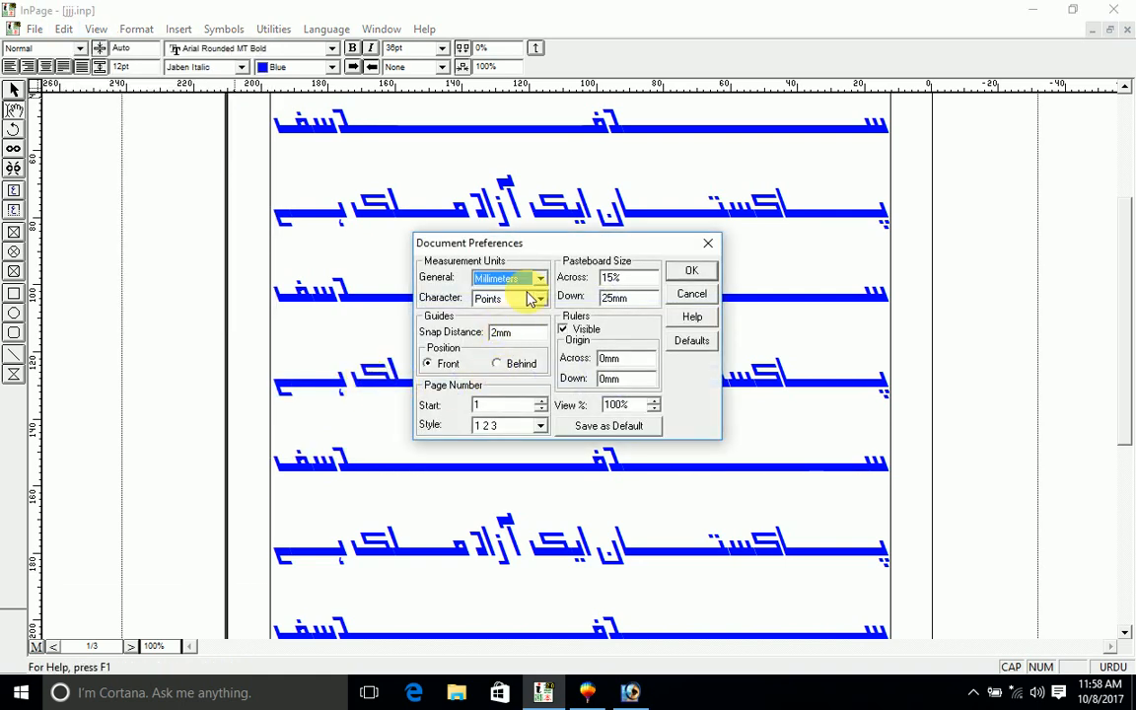
{"action": "left_click", "coordinate": [539, 279]}
{"action": "left_click", "coordinate": [539, 279]}
{"action": "left_click", "coordinate": [540, 279]}
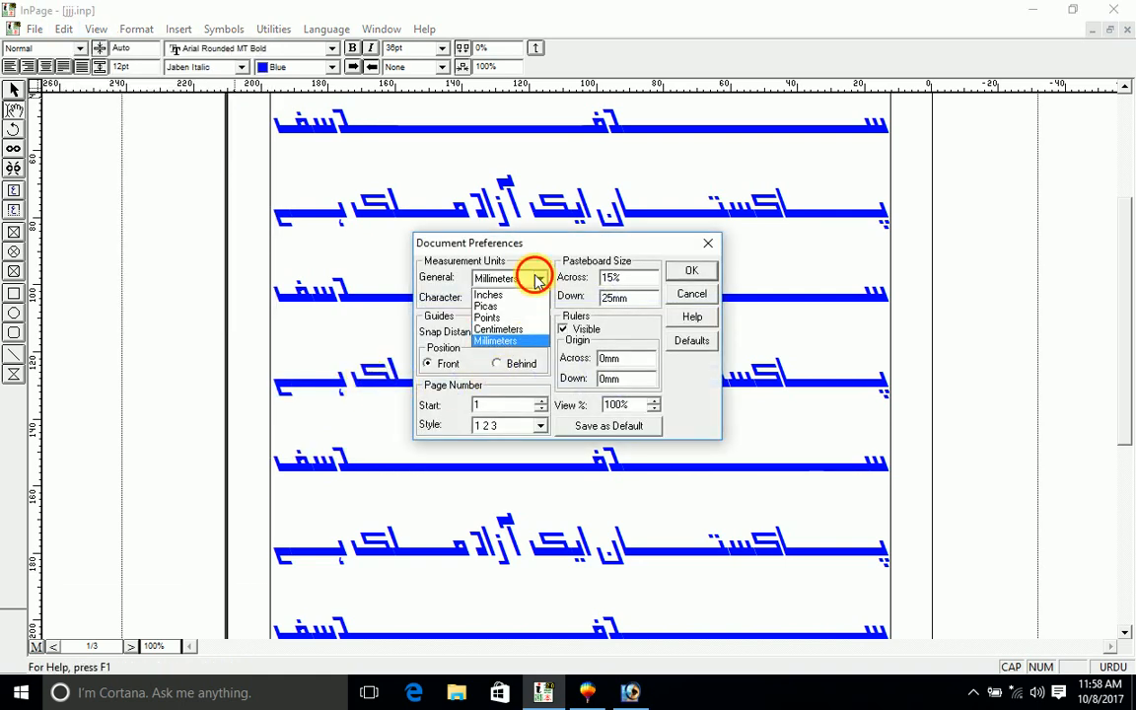
{"action": "left_click", "coordinate": [540, 280]}
{"action": "left_click", "coordinate": [506, 300]}
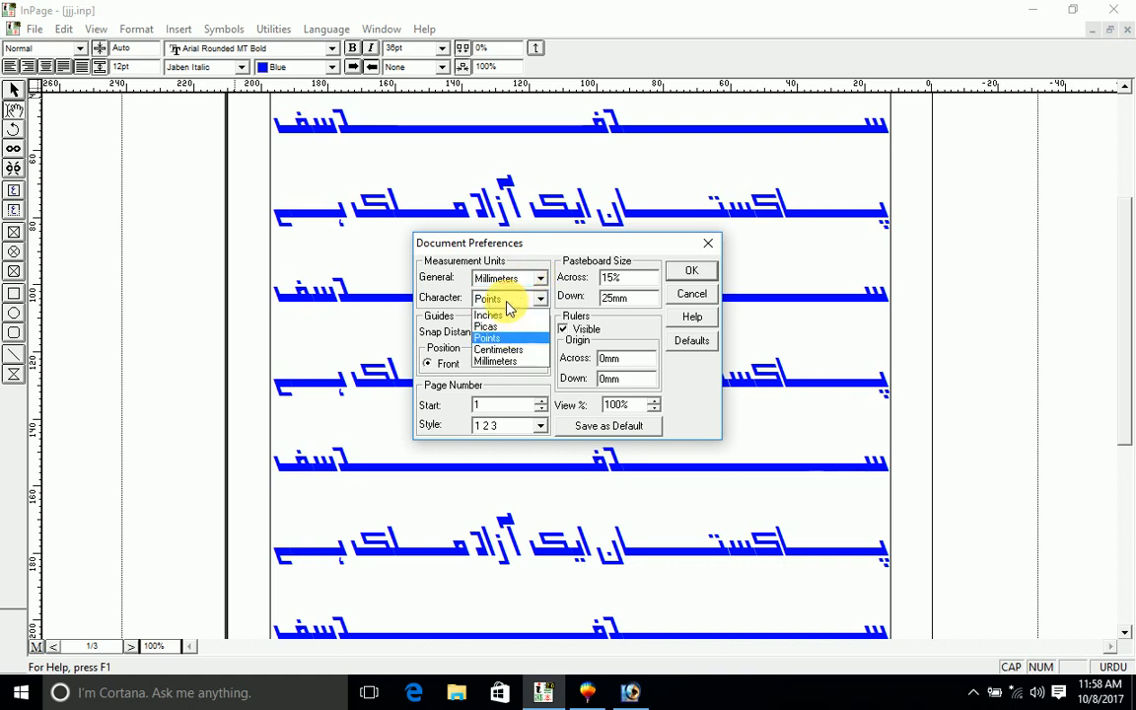
{"action": "left_click", "coordinate": [506, 301]}
{"action": "left_click", "coordinate": [690, 298]}
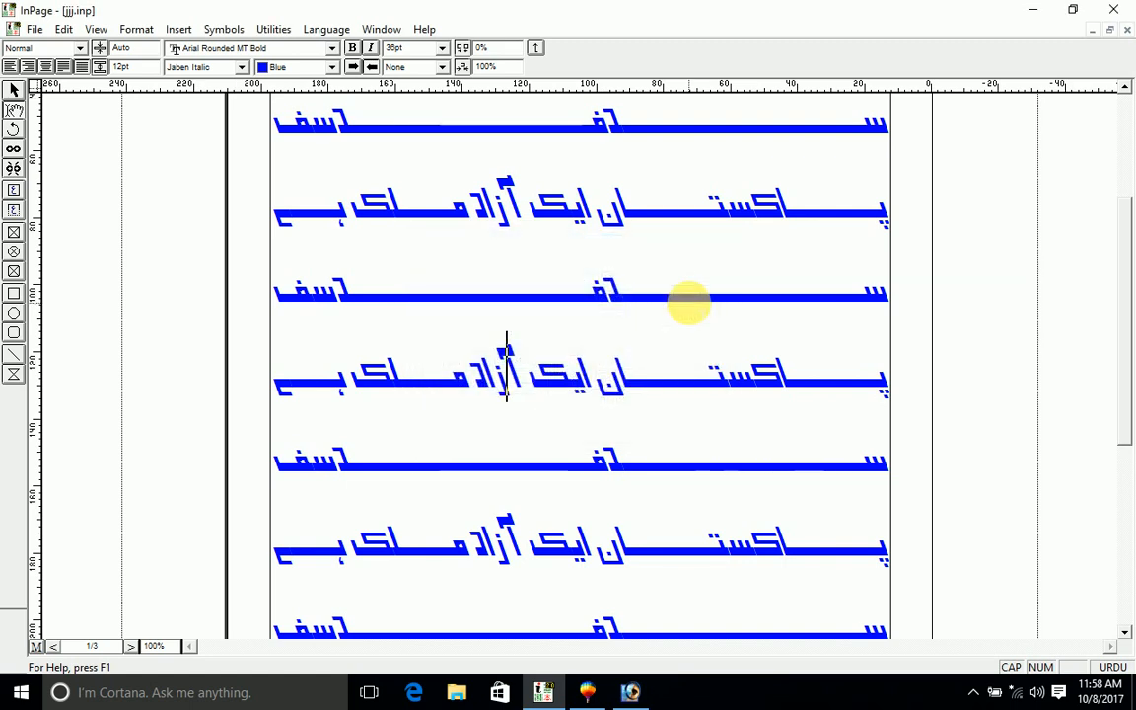